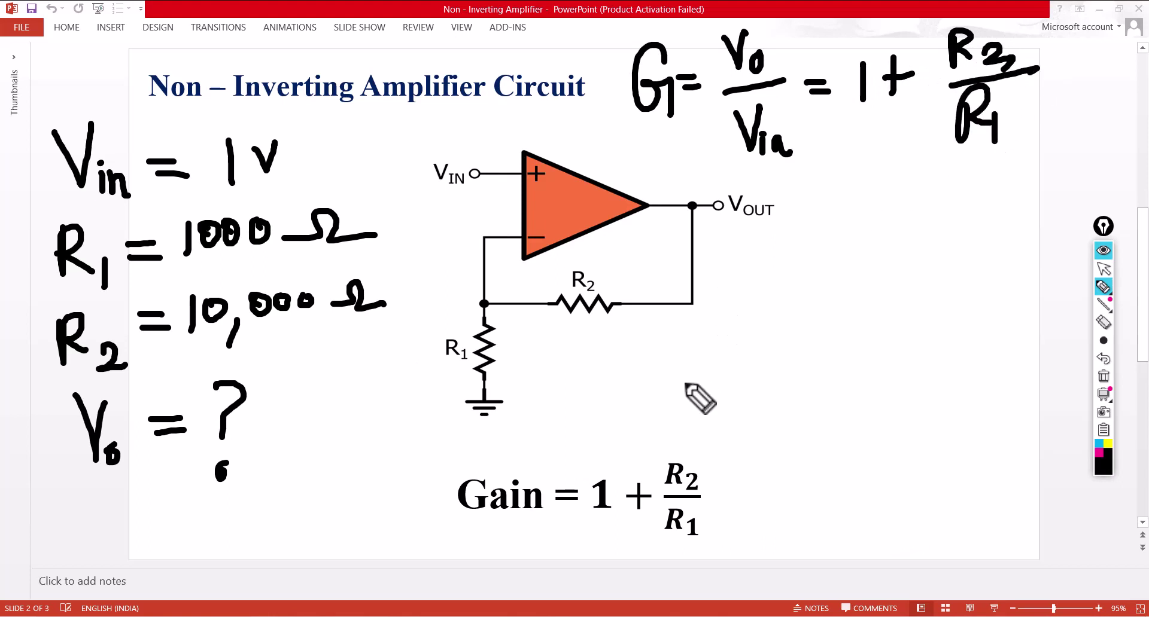
Step: Handwrite the output voltage equation Vo = (1 + 10000/1000) * 1V beside the circuit on the slide
mouse_move(639, 345)
mouse_down()
mouse_move(656, 390)
mouse_move(703, 357)
mouse_move(739, 369)
mouse_up()
mouse_move(770, 328)
mouse_down()
mouse_move(773, 370)
mouse_move(797, 353)
mouse_move(796, 365)
mouse_up()
drag(785, 342, 829, 342)
mouse_move(859, 291)
mouse_down()
mouse_move(859, 326)
mouse_move(884, 302)
mouse_up()
mouse_move(900, 299)
mouse_down()
mouse_move(910, 315)
mouse_move(904, 301)
mouse_up()
mouse_move(926, 299)
mouse_down()
mouse_move(938, 320)
mouse_move(929, 300)
mouse_up()
mouse_move(951, 302)
mouse_down()
mouse_move(953, 316)
mouse_move(958, 305)
mouse_up()
drag(854, 336, 978, 328)
mouse_move(894, 354)
mouse_down()
mouse_move(895, 392)
mouse_move(914, 367)
mouse_move(936, 383)
mouse_move(940, 368)
mouse_up()
mouse_move(956, 367)
mouse_down()
mouse_move(972, 384)
mouse_move(960, 370)
mouse_up()
drag(959, 271, 976, 399)
drag(765, 296, 758, 393)
mouse_move(1005, 312)
mouse_down()
mouse_move(997, 342)
mouse_move(1021, 326)
mouse_move(1057, 329)
mouse_move(1075, 304)
mouse_up()
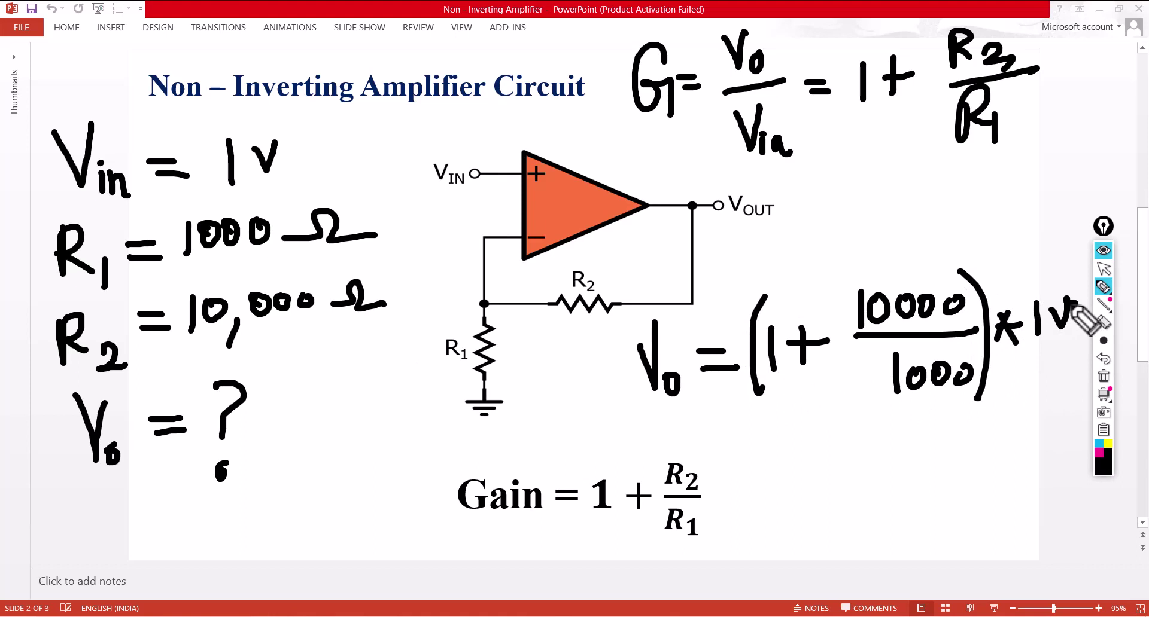
Step: Strike out the common zeros in the fraction and handwrite Vo = 11 * 1 and Vo = 11V below the equation
drag(745, 461, 768, 460)
drag(747, 476, 784, 475)
mouse_move(877, 443)
mouse_down()
mouse_move(875, 478)
mouse_move(895, 477)
mouse_up()
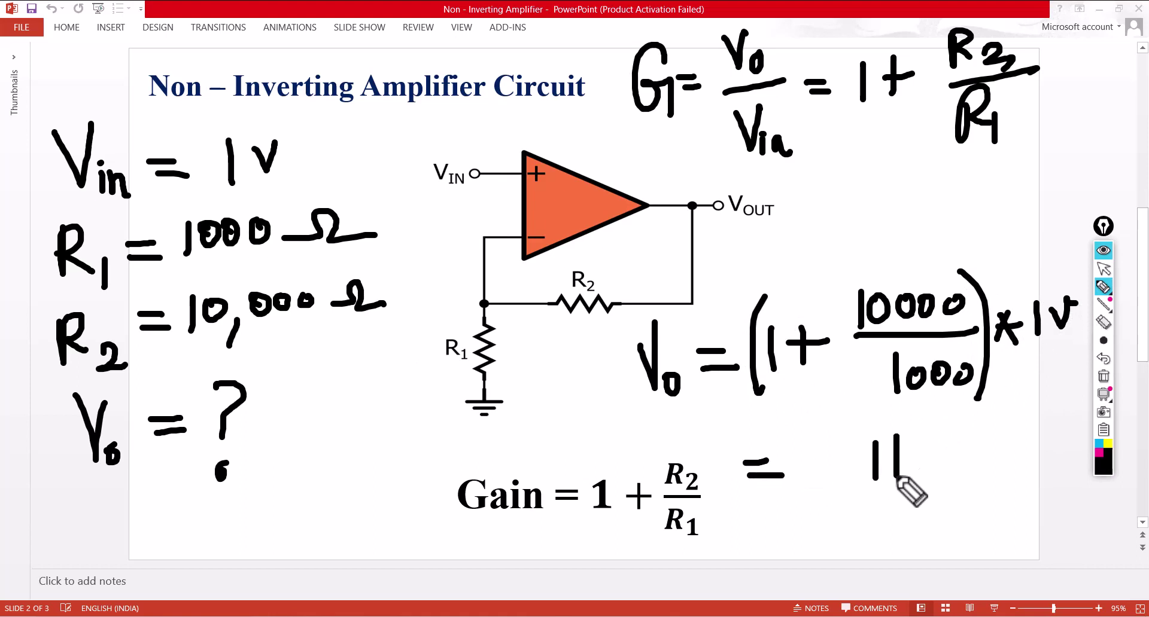
drag(945, 446, 956, 474)
mouse_move(931, 475)
mouse_down()
mouse_move(980, 443)
mouse_move(997, 462)
mouse_up()
mouse_move(925, 348)
mouse_down()
mouse_move(921, 386)
mouse_move(958, 386)
mouse_up()
mouse_move(908, 296)
mouse_down()
mouse_move(905, 324)
mouse_move(925, 325)
mouse_up()
drag(963, 289, 957, 312)
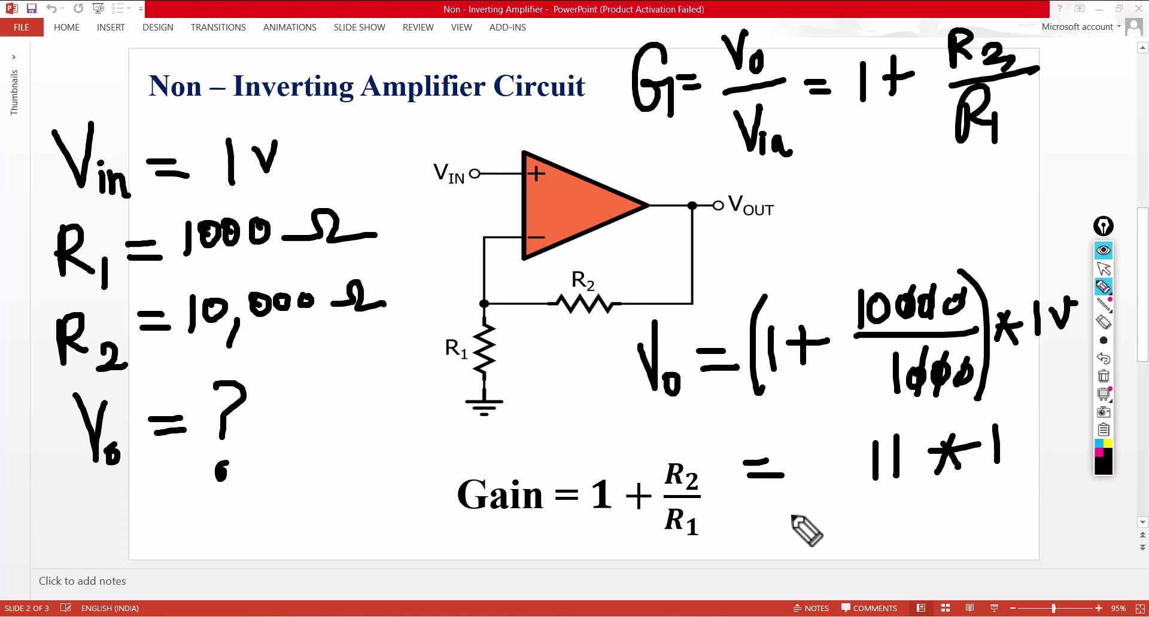
mouse_move(697, 435)
mouse_down()
mouse_move(701, 451)
mouse_move(720, 432)
mouse_up()
drag(735, 469, 733, 469)
mouse_move(826, 496)
mouse_down()
mouse_move(864, 514)
mouse_move(915, 505)
mouse_move(936, 518)
mouse_up()
mouse_move(964, 486)
mouse_down()
mouse_move(967, 523)
mouse_move(1013, 509)
mouse_move(1030, 477)
mouse_up()
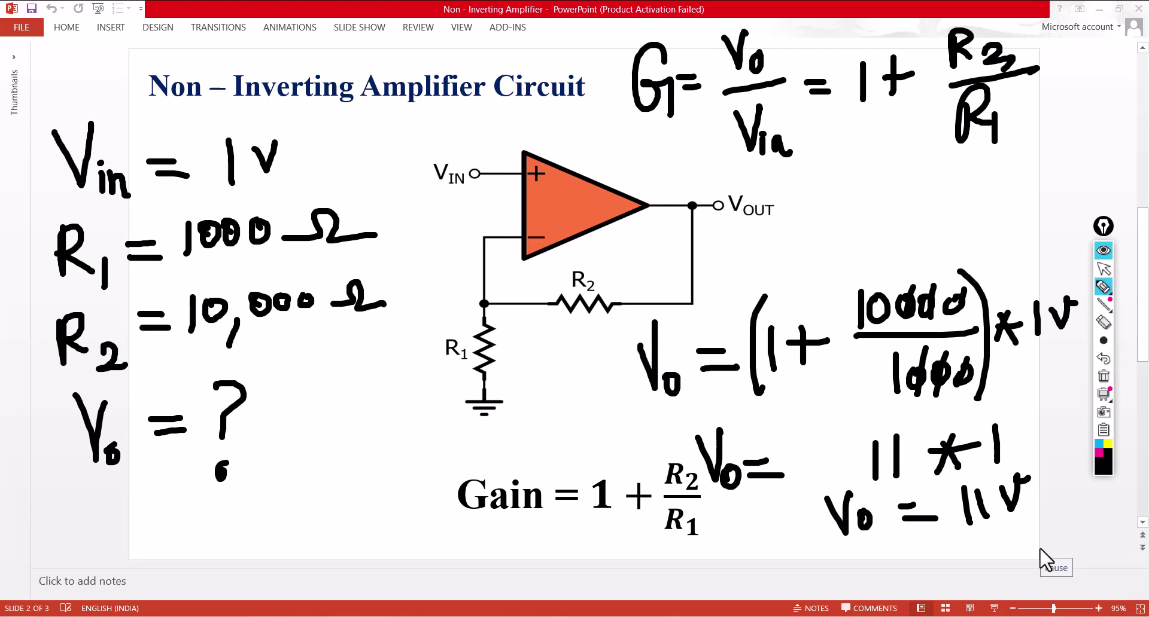
Step: Draw an orange box around the bracketed gain term and write 11 above it
click(1100, 464)
mouse_move(757, 405)
mouse_down()
mouse_move(746, 281)
mouse_move(974, 260)
mouse_move(904, 386)
mouse_move(729, 402)
mouse_up()
mouse_move(834, 206)
mouse_down()
mouse_move(849, 254)
mouse_move(878, 245)
mouse_up()
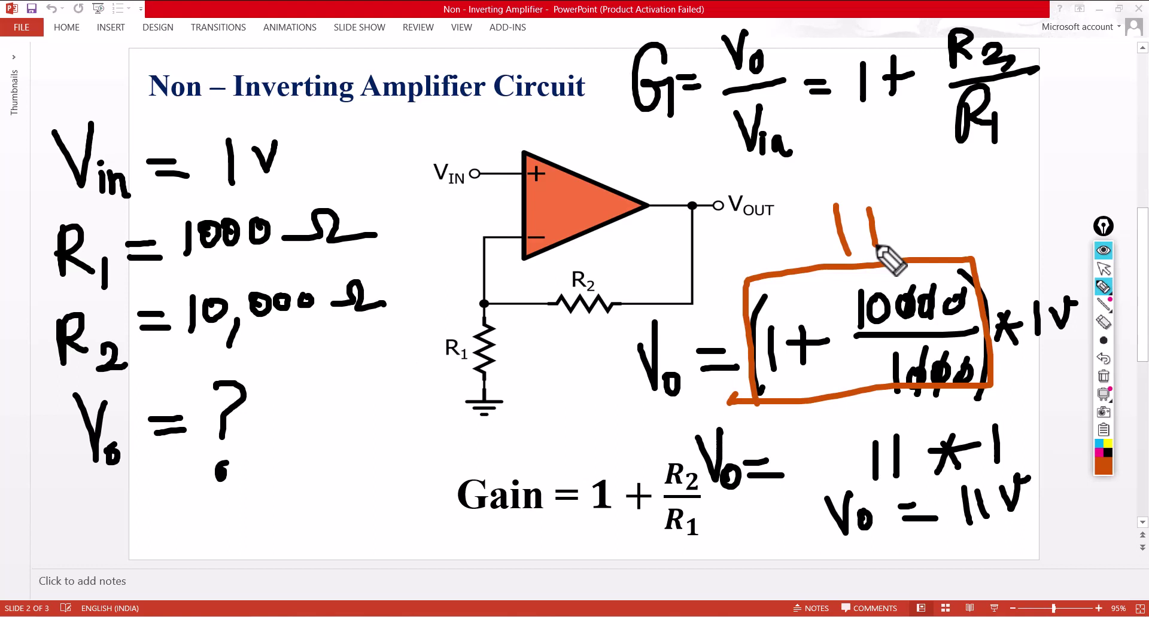
Step: Clear all ink annotations from the slide, return to the normal pointer and switch to the vaw_noninverting_amplifier model in Simulink
click(1103, 376)
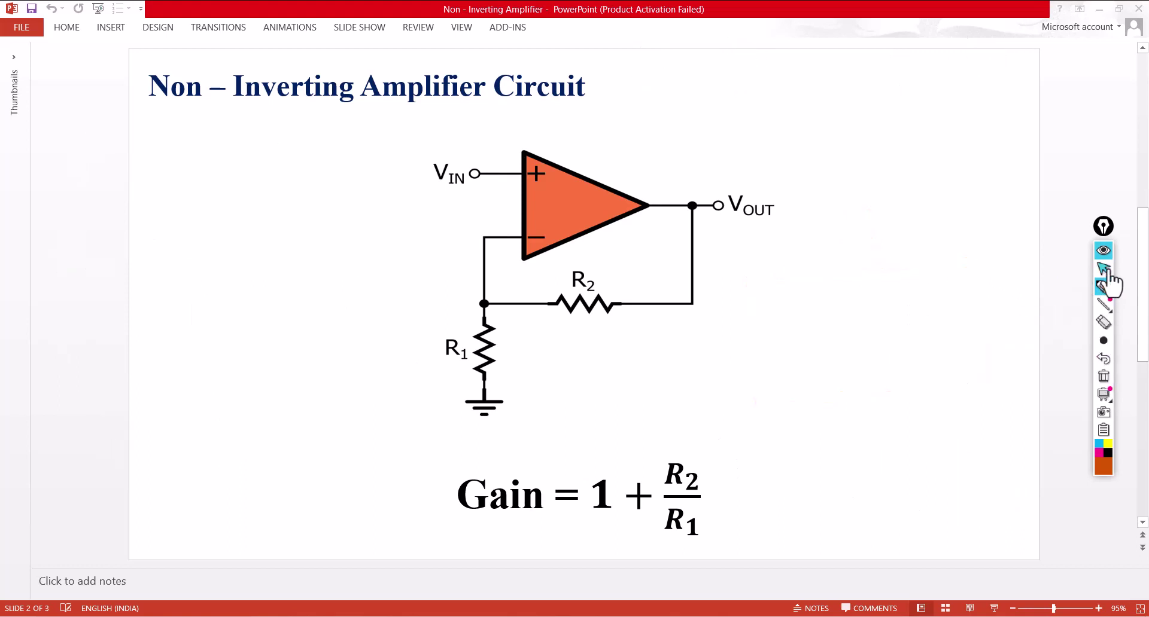
click(1104, 270)
mouse_move(1103, 287)
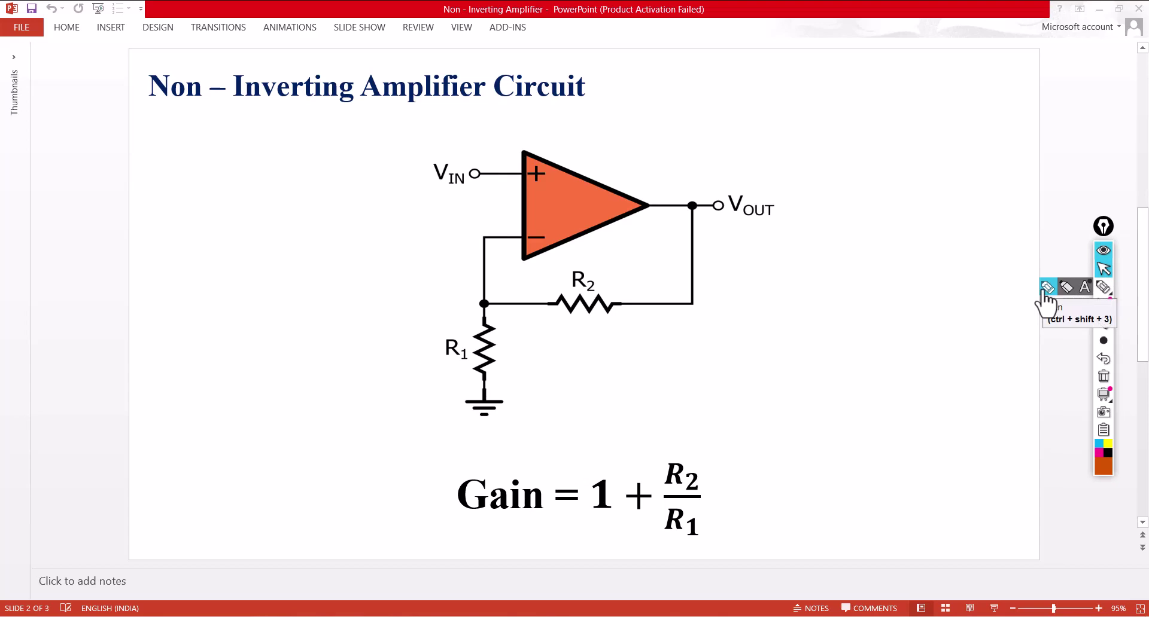
mouse_move(451, 579)
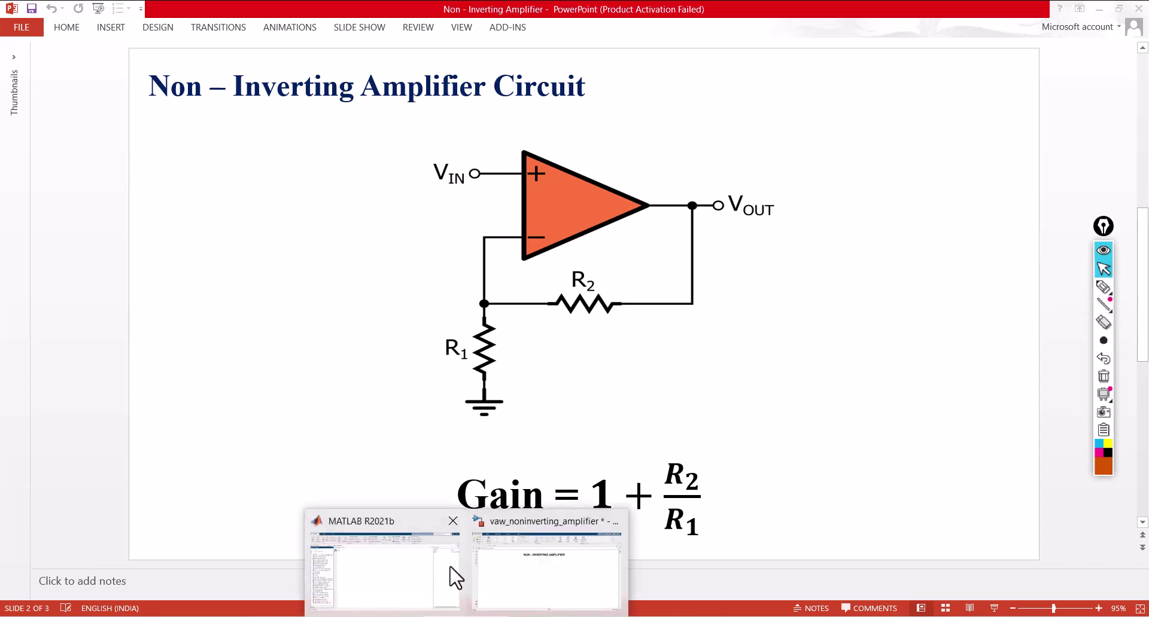
click(518, 579)
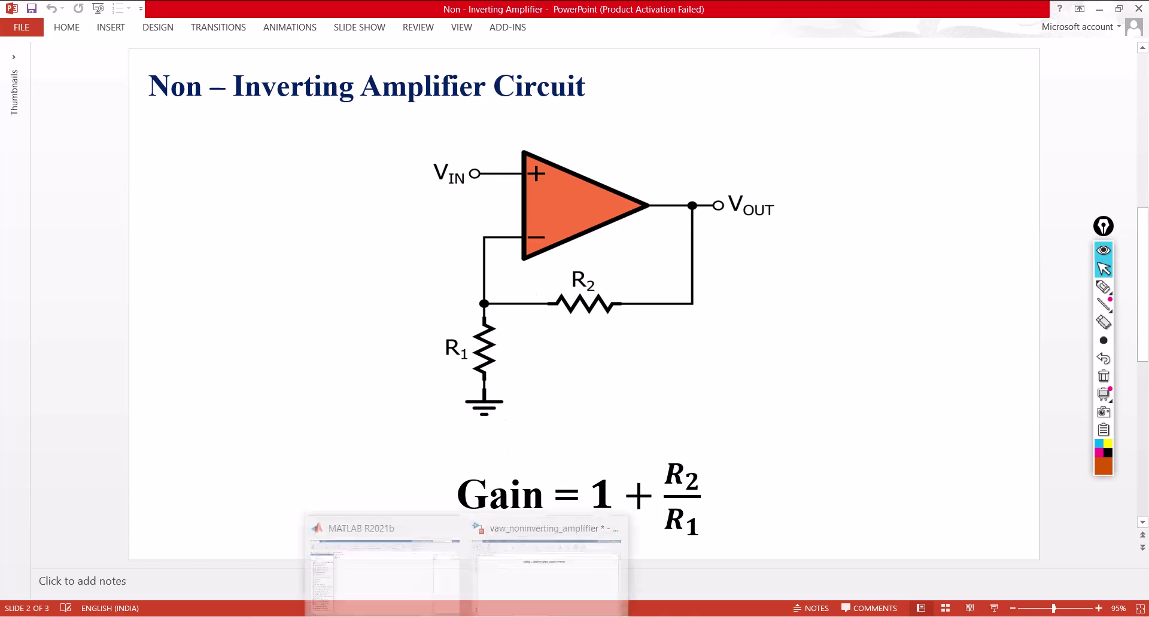
click(570, 570)
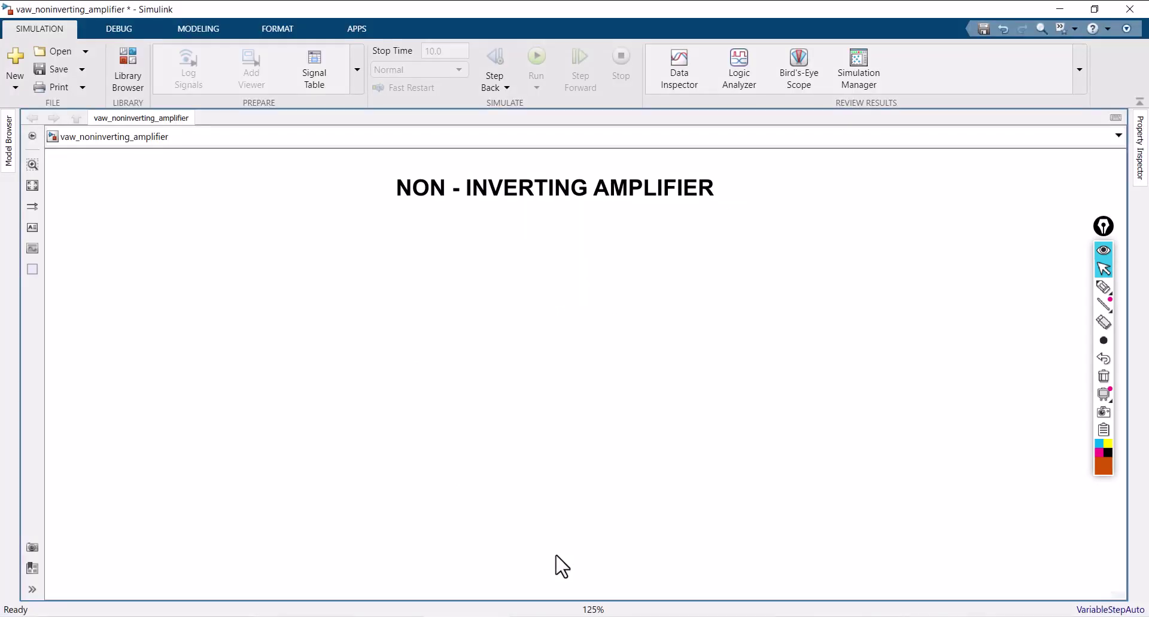
Step: Open the Library Browser at the Simscape Foundation Library's Electrical Elements blocks
click(127, 79)
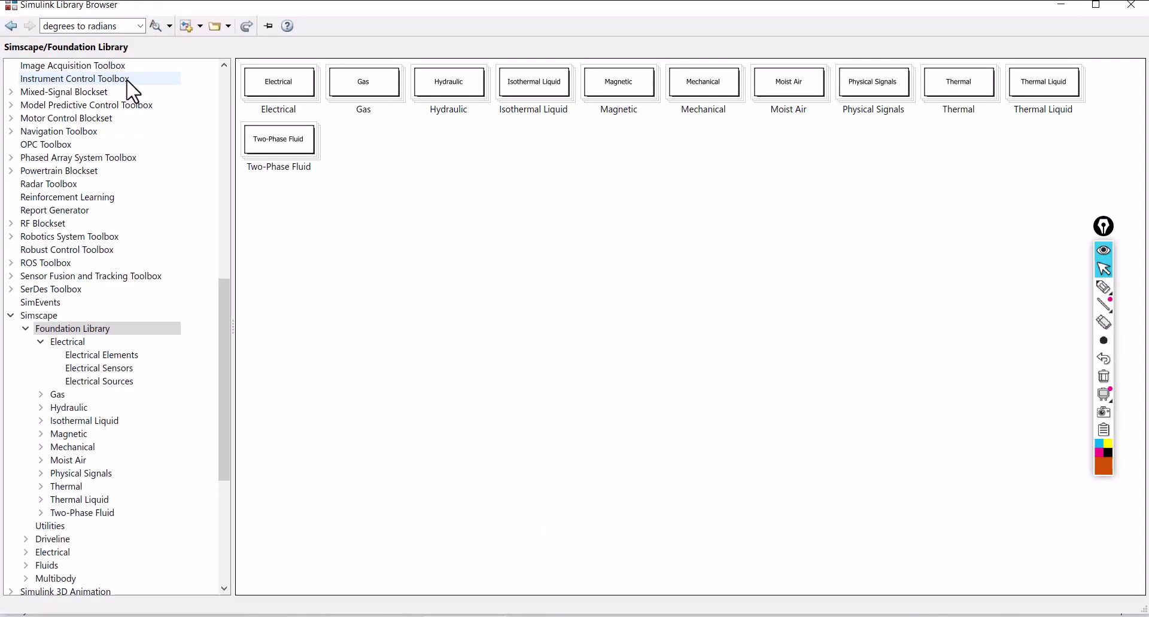
click(46, 321)
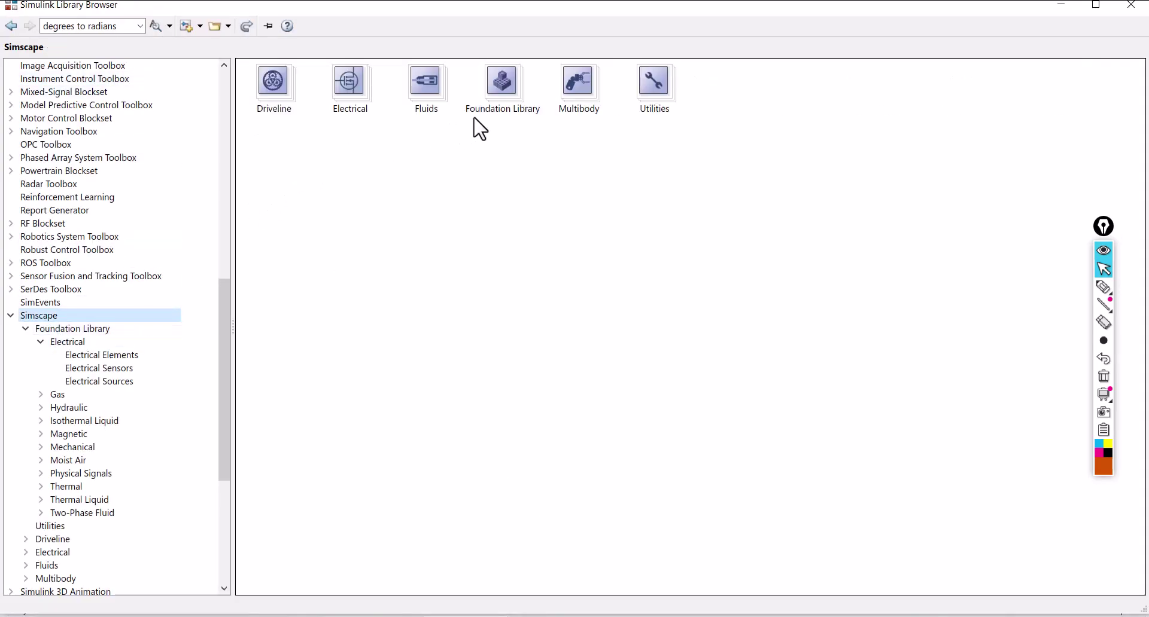
double_click(497, 101)
double_click(293, 95)
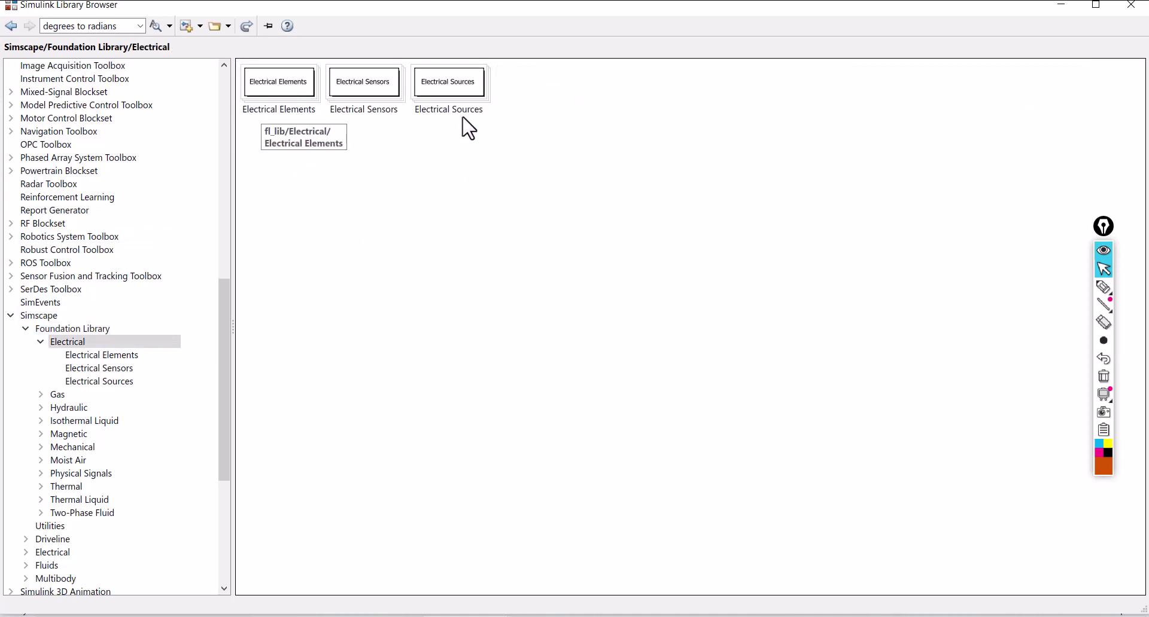
double_click(279, 94)
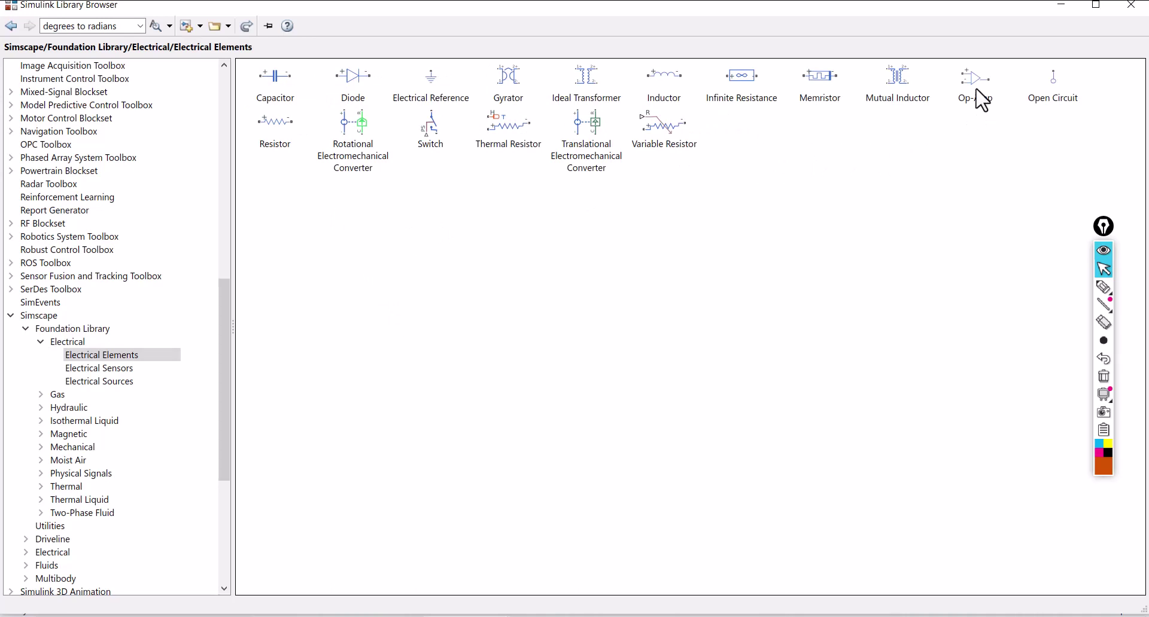
Step: Underline the Op-Amp block in the library with the pen and clear the mark
click(1103, 287)
drag(943, 117, 1025, 118)
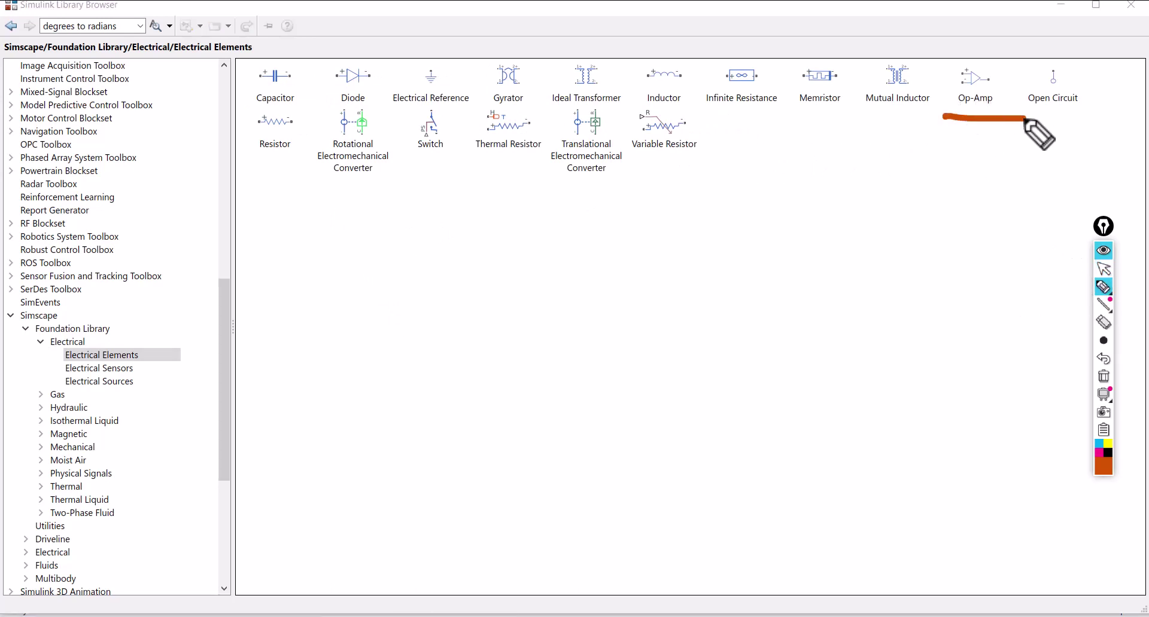
click(1103, 376)
click(1103, 269)
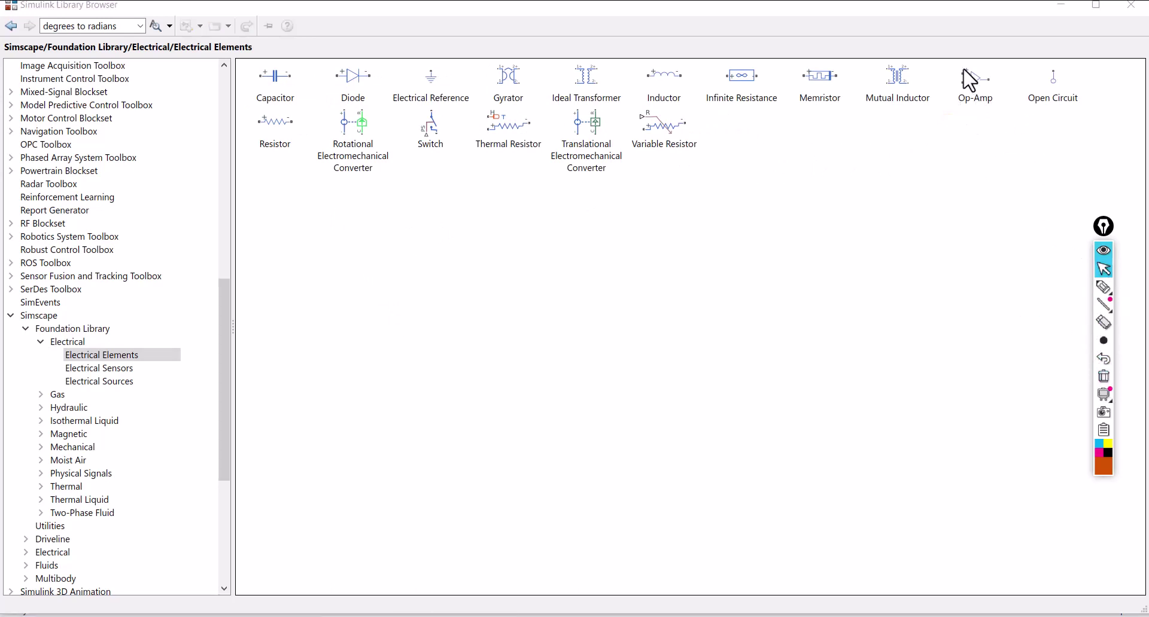
Step: Add one Op-Amp and two Resistor blocks from Electrical Elements to the vaw_noninverting_amplifier model
right_click(973, 90)
click(980, 87)
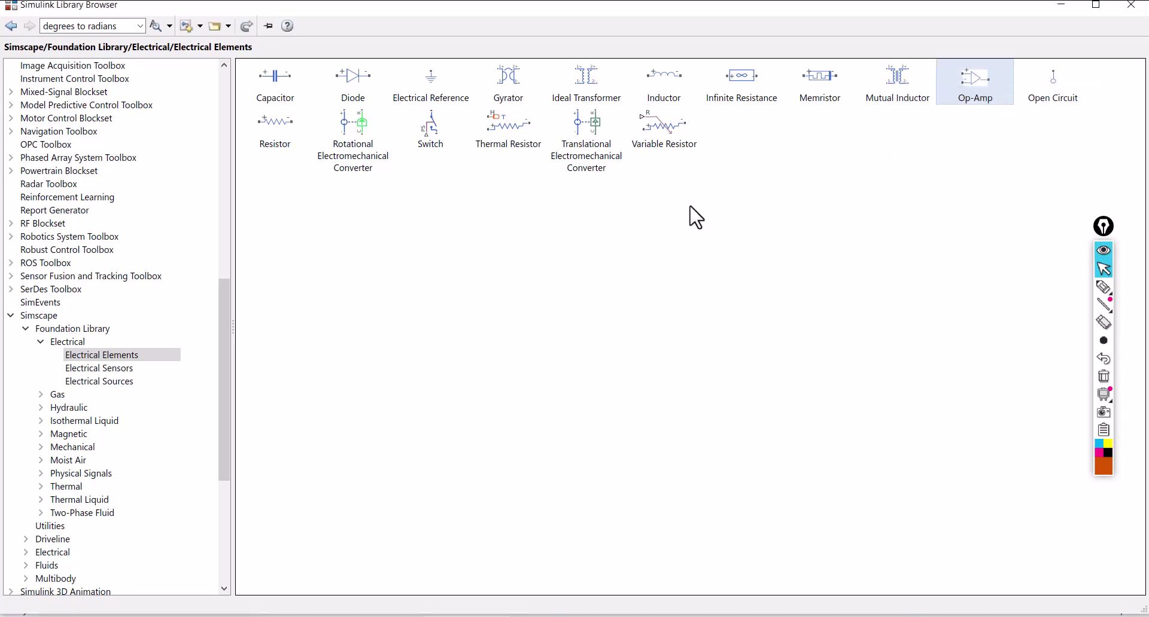
right_click(277, 128)
click(288, 134)
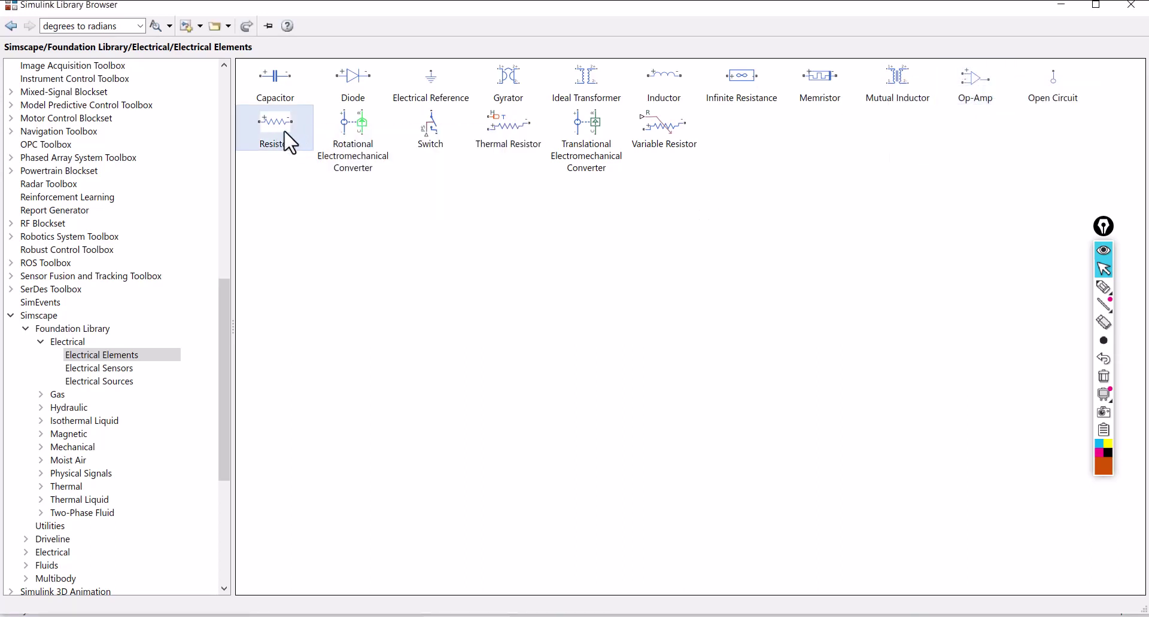
right_click(275, 129)
click(304, 134)
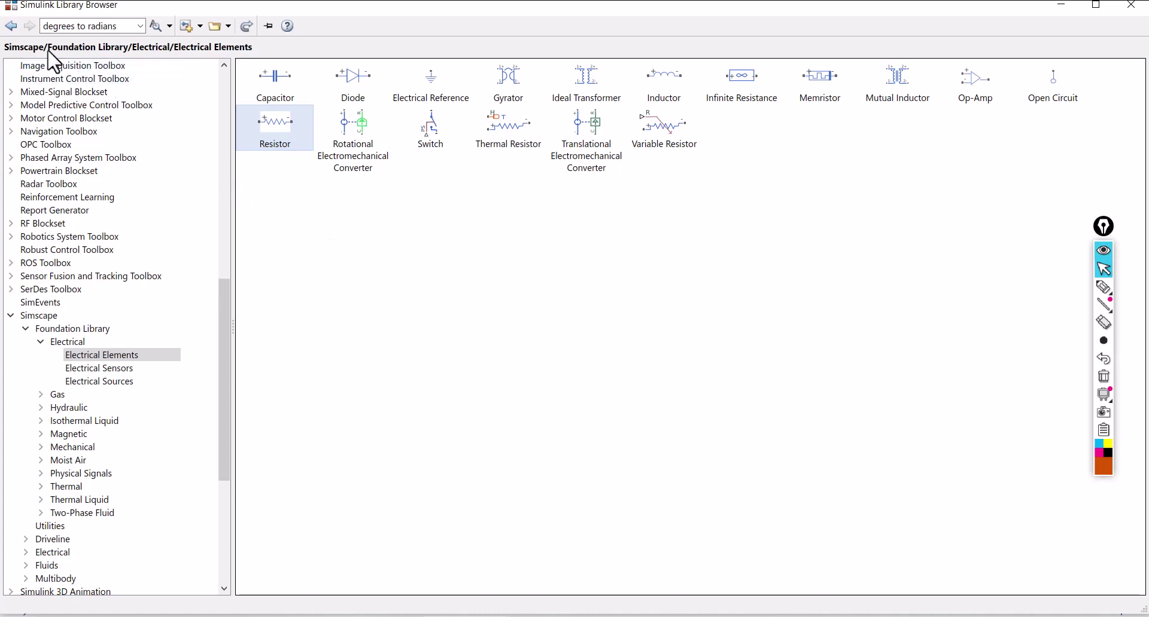
Step: Add two Voltage Sensor blocks from the Electrical Sensors library to the model
click(10, 28)
double_click(370, 103)
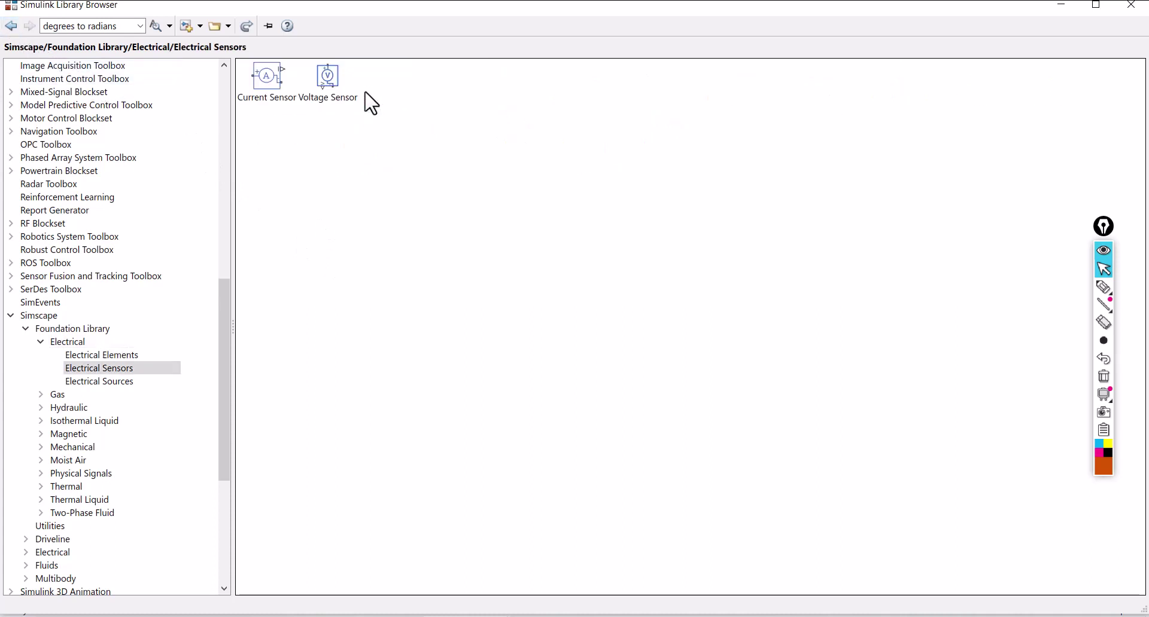
right_click(326, 84)
click(344, 93)
right_click(329, 87)
click(352, 94)
Step: Add an AC Voltage Source from the Electrical Sources library to the model and minimize the Library Browser
click(10, 26)
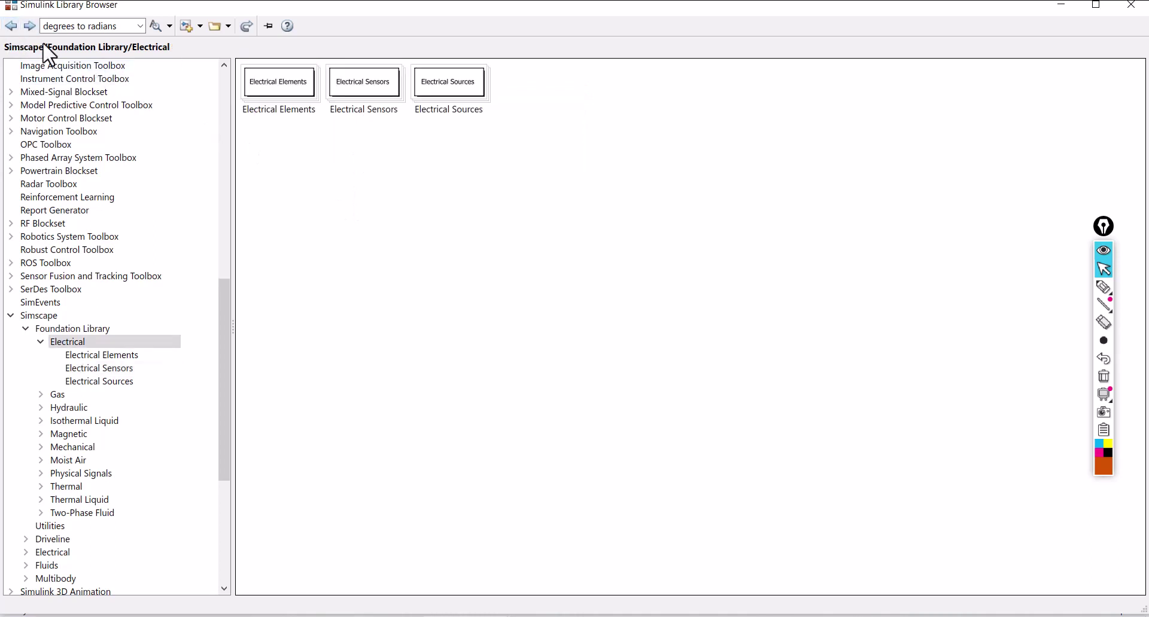
double_click(453, 73)
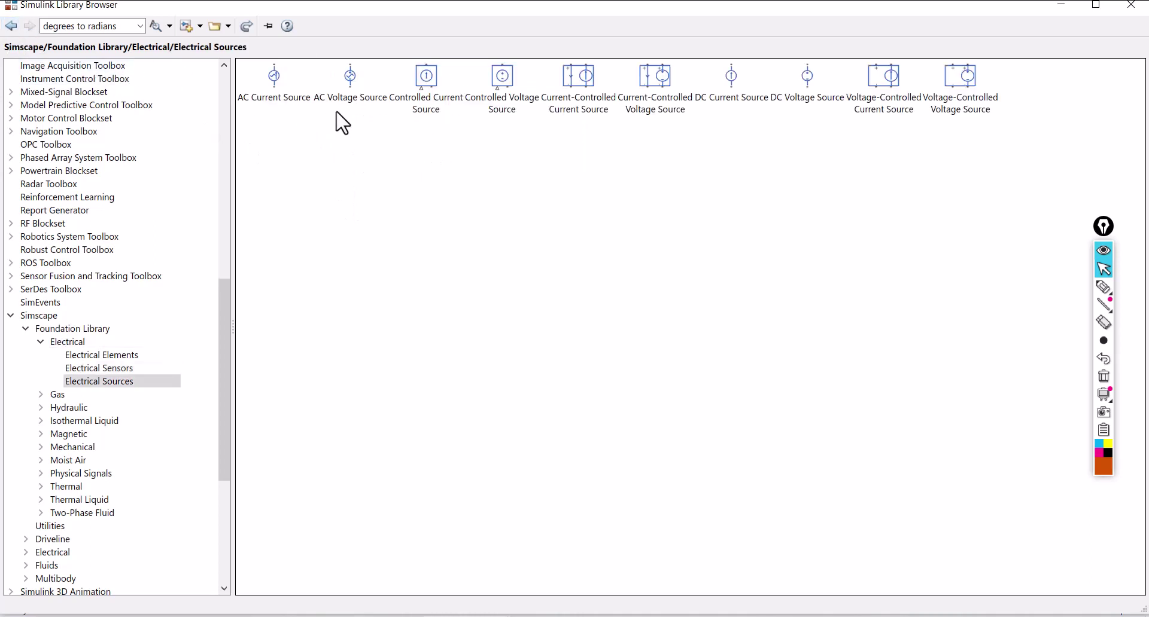
right_click(350, 83)
click(369, 83)
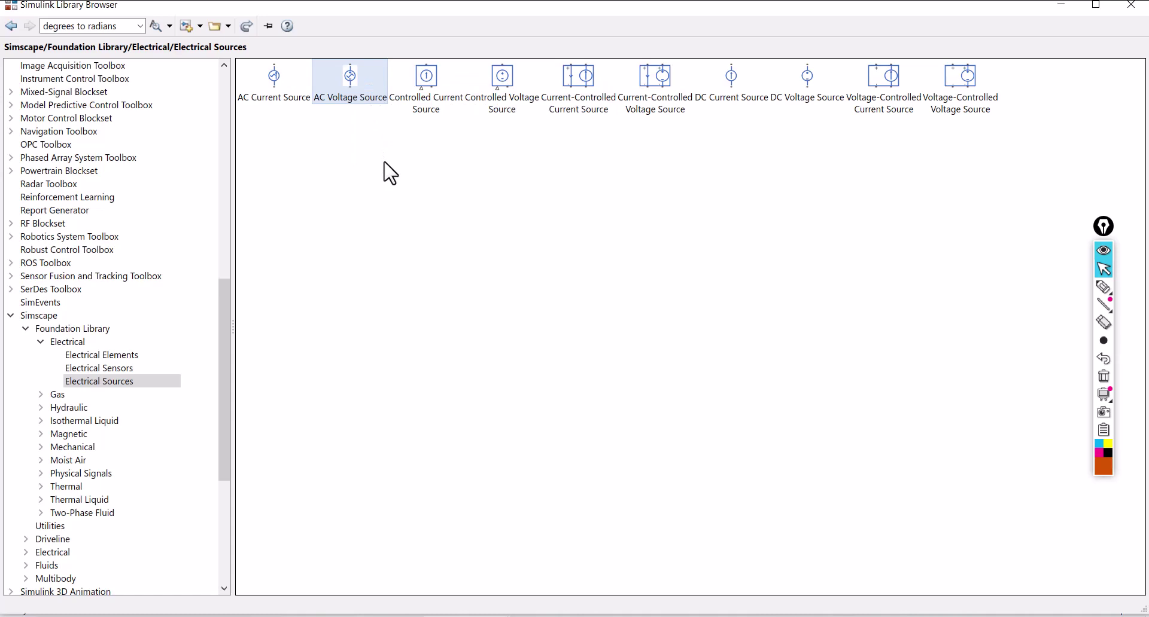
click(1060, 5)
Step: Spread the stacked source, sensor, resistor and Op-Amp blocks apart on the canvas so none overlap
drag(582, 383, 326, 389)
drag(594, 389, 666, 305)
drag(585, 382, 603, 471)
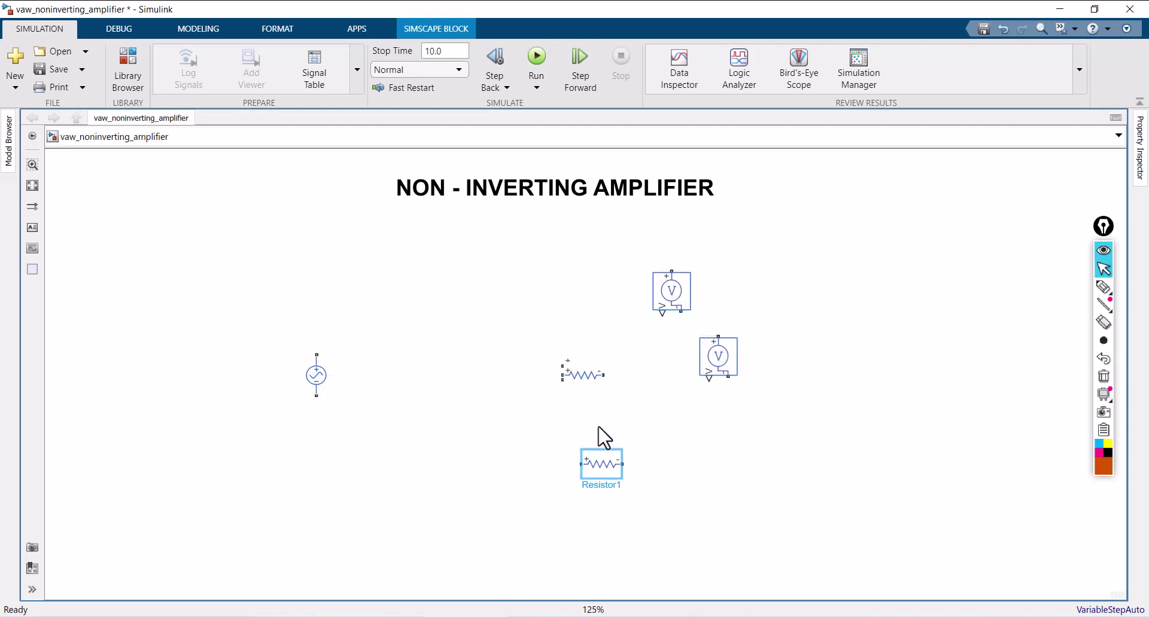
drag(587, 384, 550, 336)
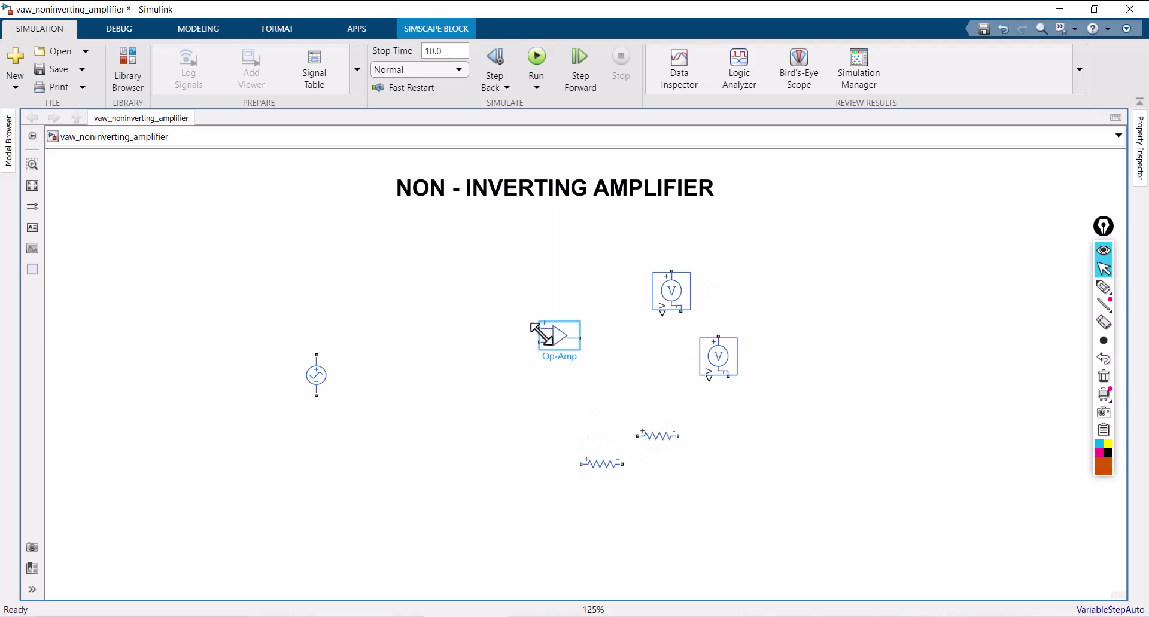
Step: Break the AC Voltage Source block's name onto three lines, one word per line
click(320, 375)
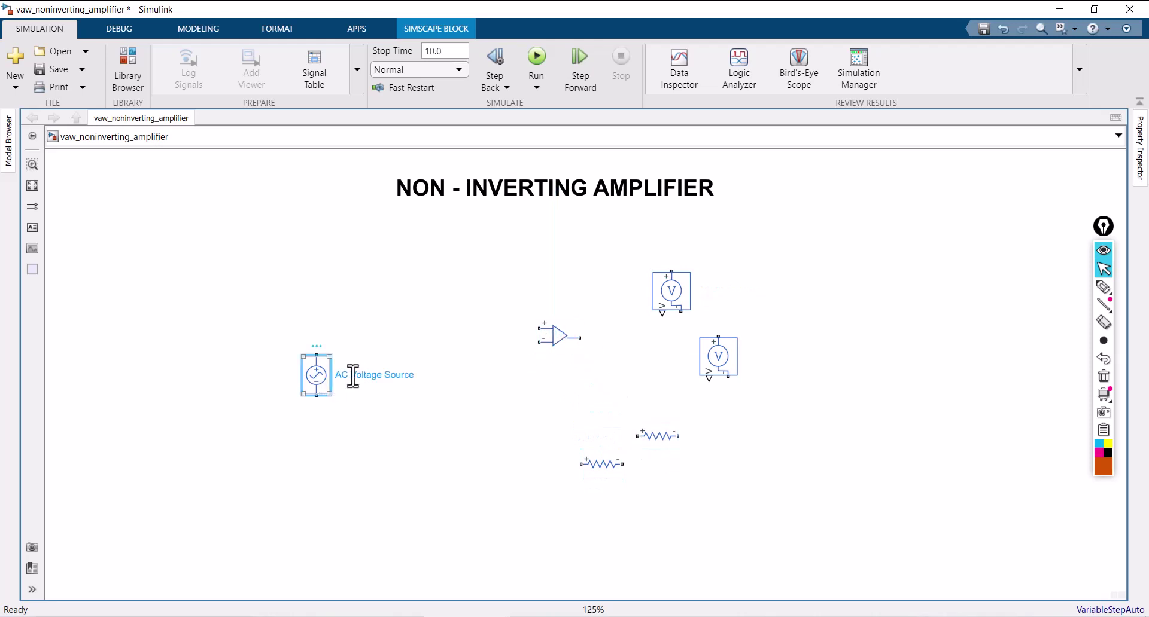
key(Return)
click(398, 384)
click(378, 383)
key(Return)
Step: Shift the Op-Amp up and toward the source, and display the names of the Op-Amp, both voltage sensors and both resistors
drag(558, 339, 525, 325)
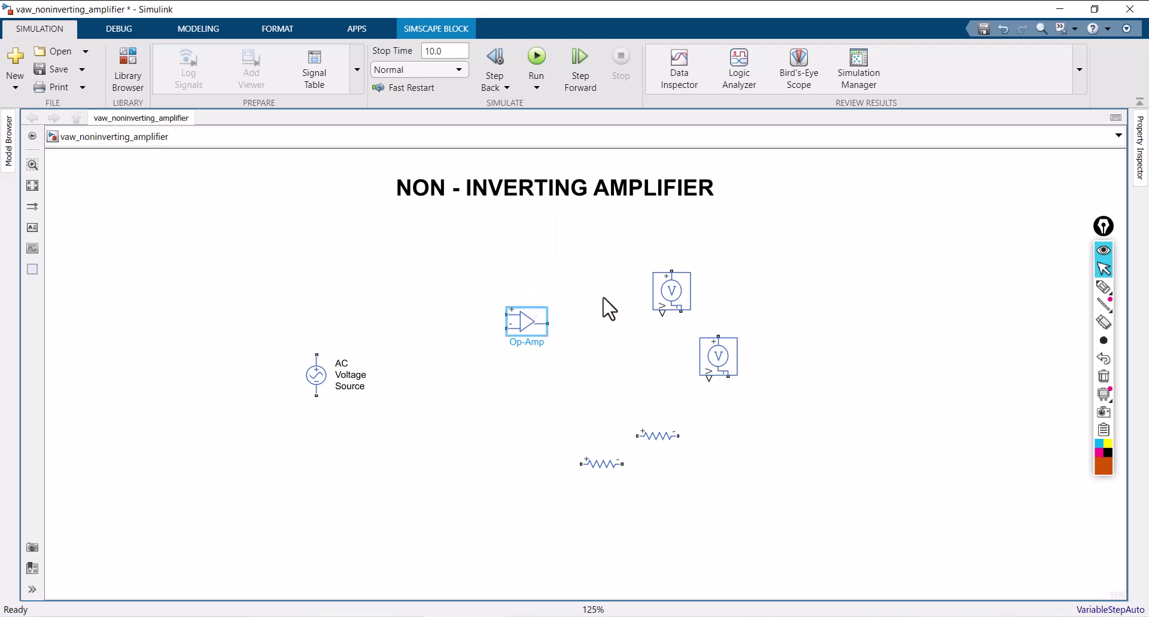
click(673, 296)
click(725, 362)
click(665, 435)
click(596, 464)
click(611, 434)
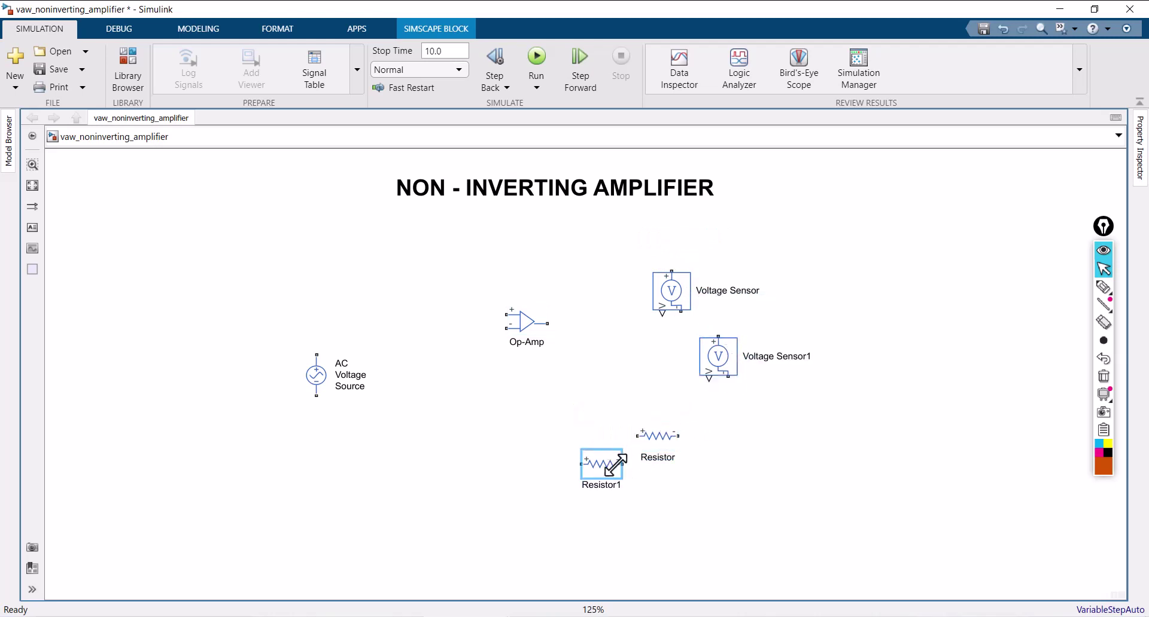
Step: Move the block named Resistor below Voltage Sensor1 and rename it R1 (1e3)
scroll(660, 480, up, 4)
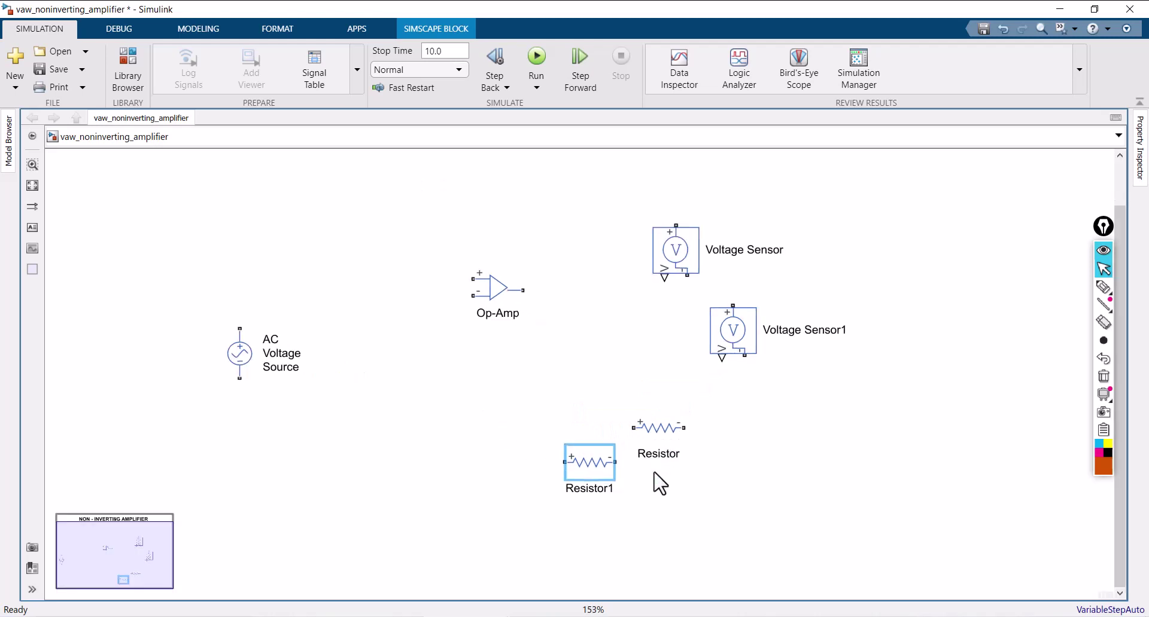
drag(666, 429, 718, 400)
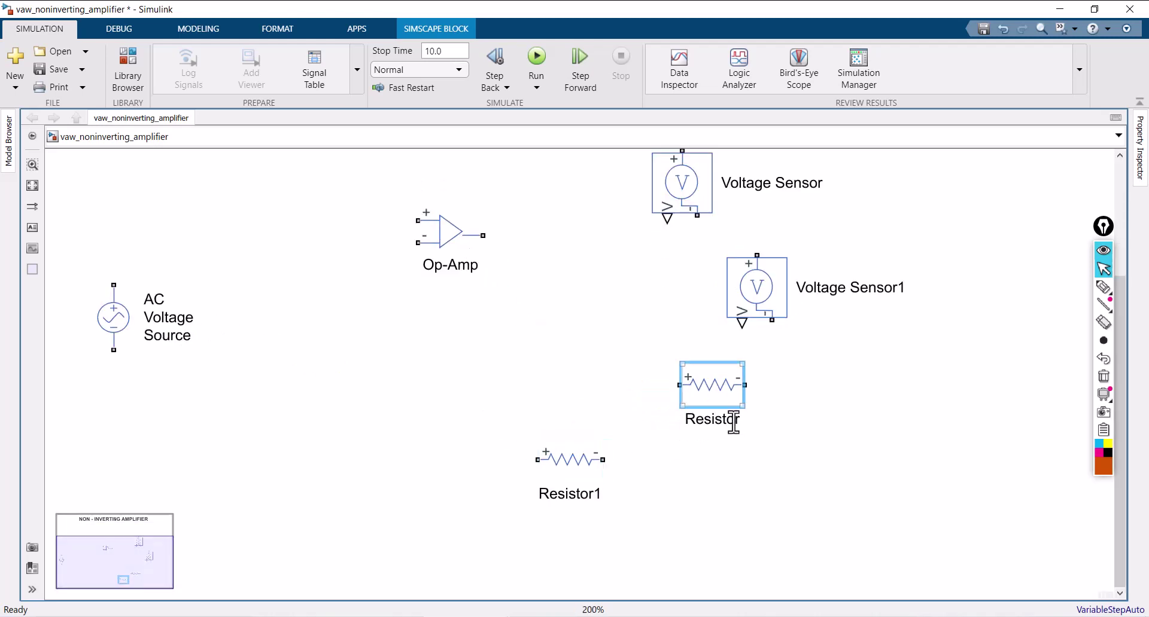
key(BackSpace)
key(BackSpace)
key(BackSpace)
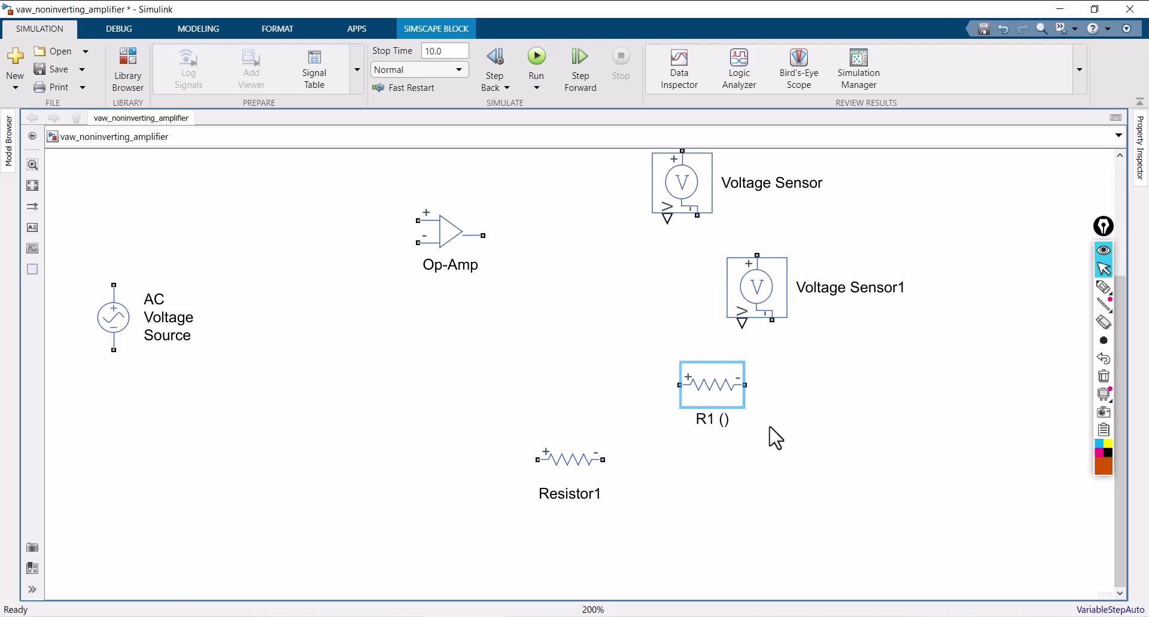
text(1000)
key(BackSpace)
key(BackSpace)
key(BackSpace)
text(e3)
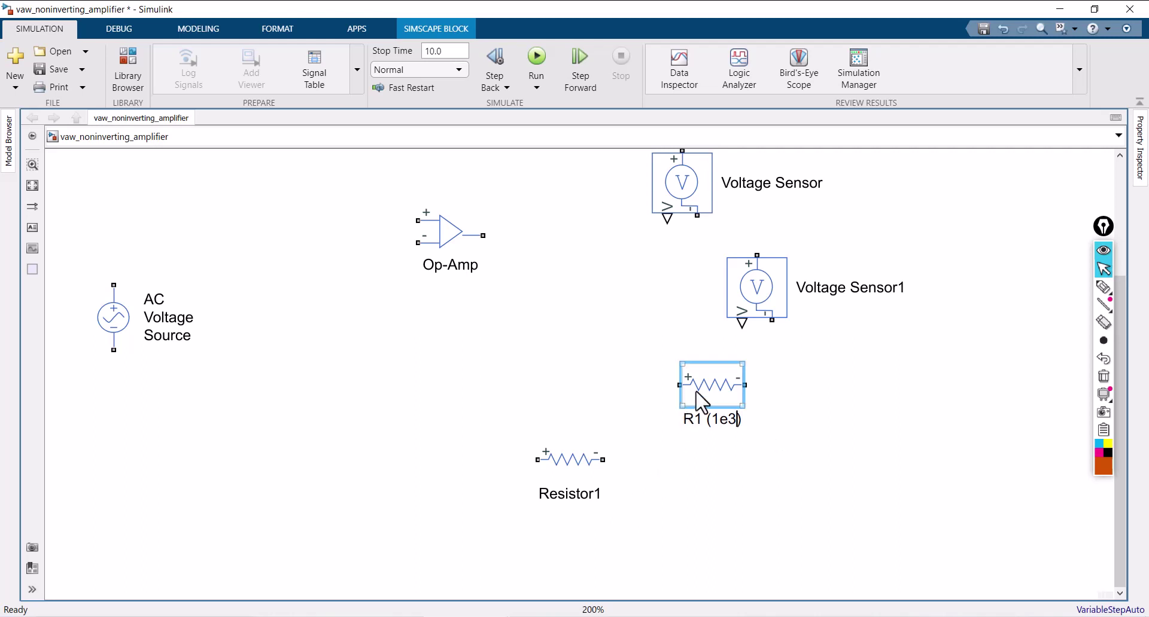
Step: Rename the Resistor1 block as R2 (10e3)
click(590, 493)
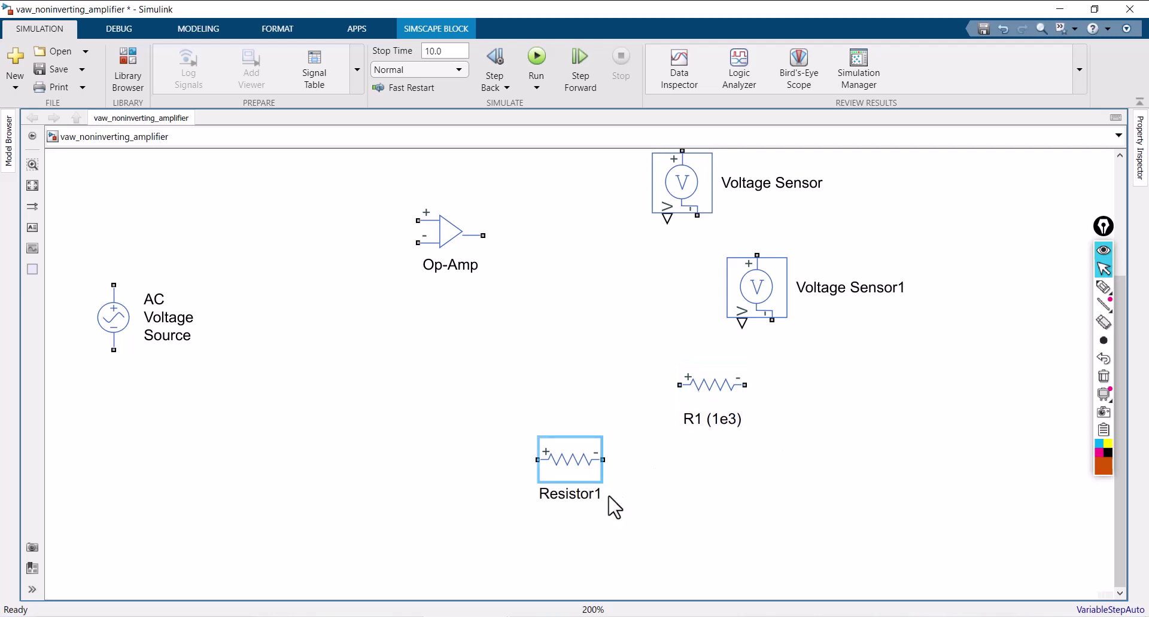
key(BackSpace)
key(BackSpace)
key(BackSpace)
text(10e3)
click(633, 498)
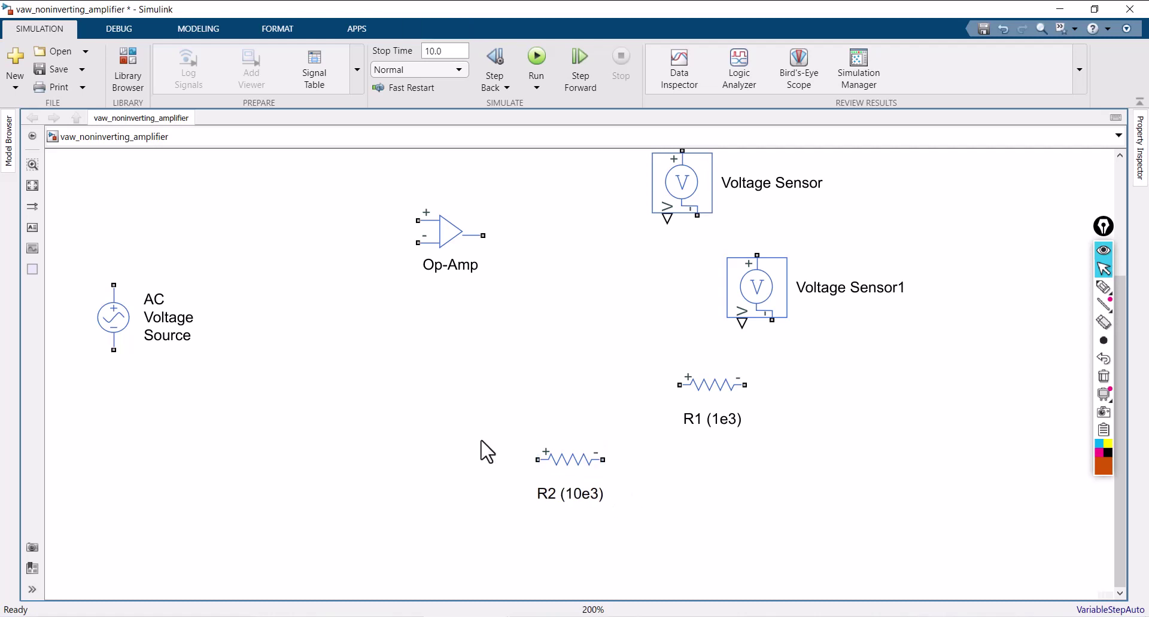
scroll(358, 386, down, 1)
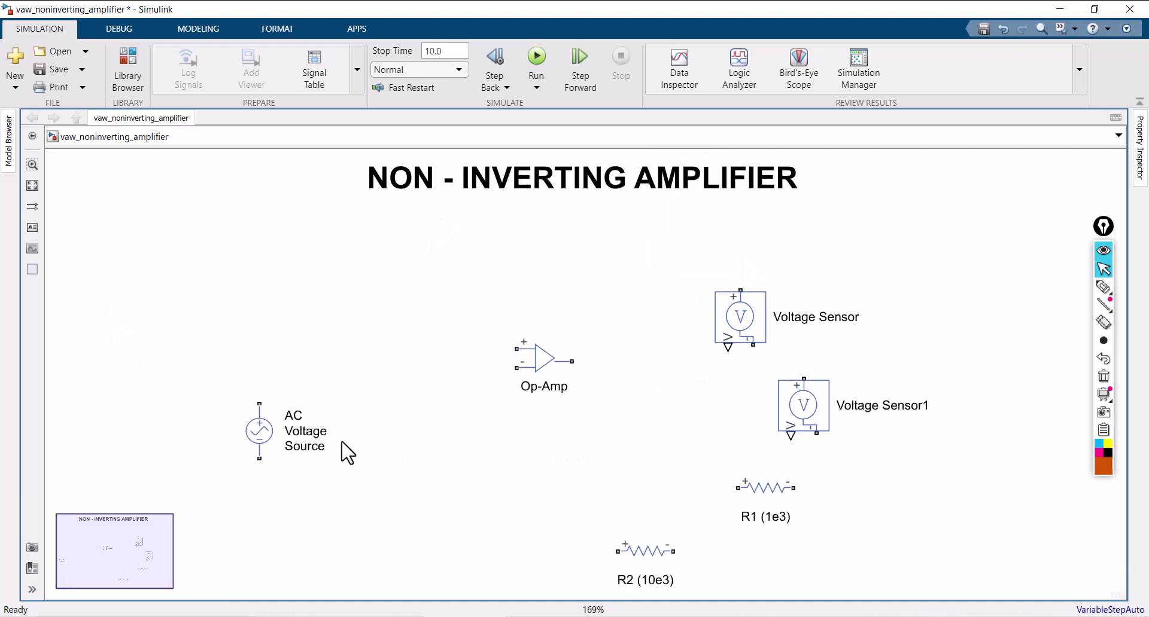
Step: Place Voltage Sensor beside the AC Voltage Source and wire its positive and negative terminals across the source
click(280, 428)
drag(268, 431, 262, 405)
drag(739, 326, 409, 430)
drag(411, 379, 325, 267)
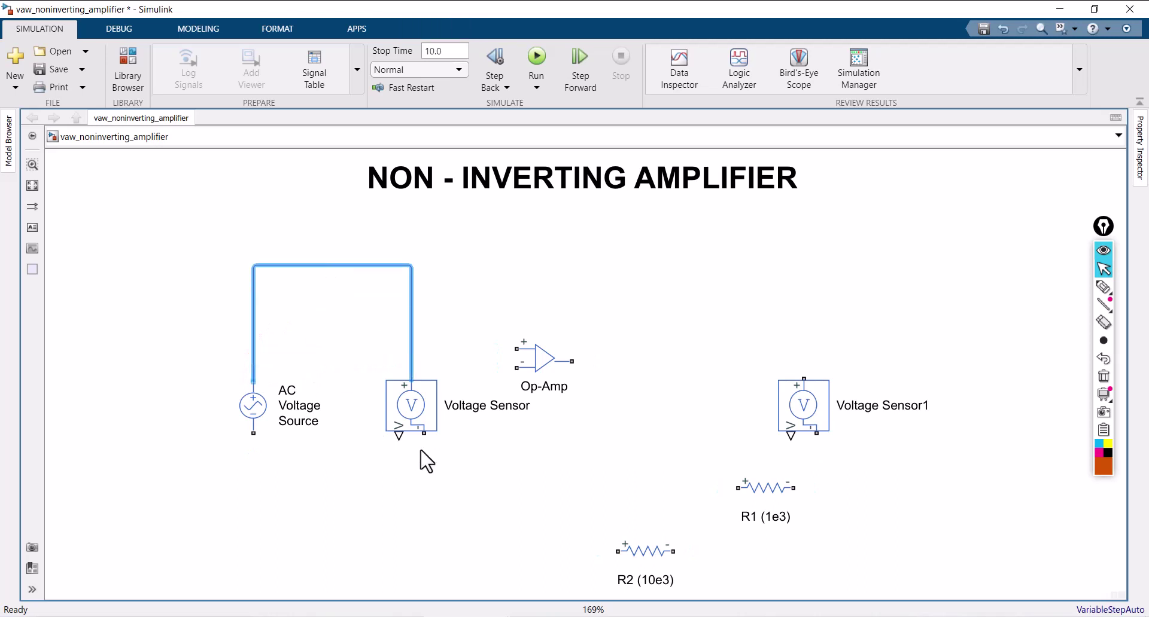
drag(423, 432, 253, 434)
drag(335, 454, 335, 541)
Step: Reposition and enlarge the Op-Amp, and wire its non-inverting input straight to the line joining the source and Voltage Sensor
click(534, 366)
drag(534, 366, 651, 335)
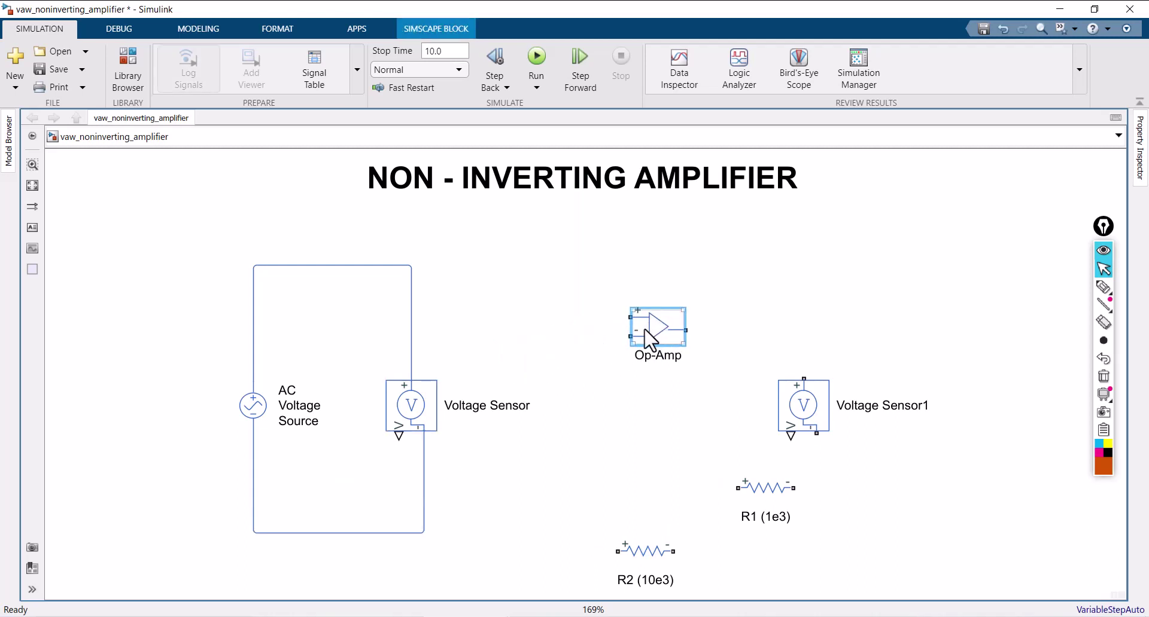
drag(682, 343, 708, 317)
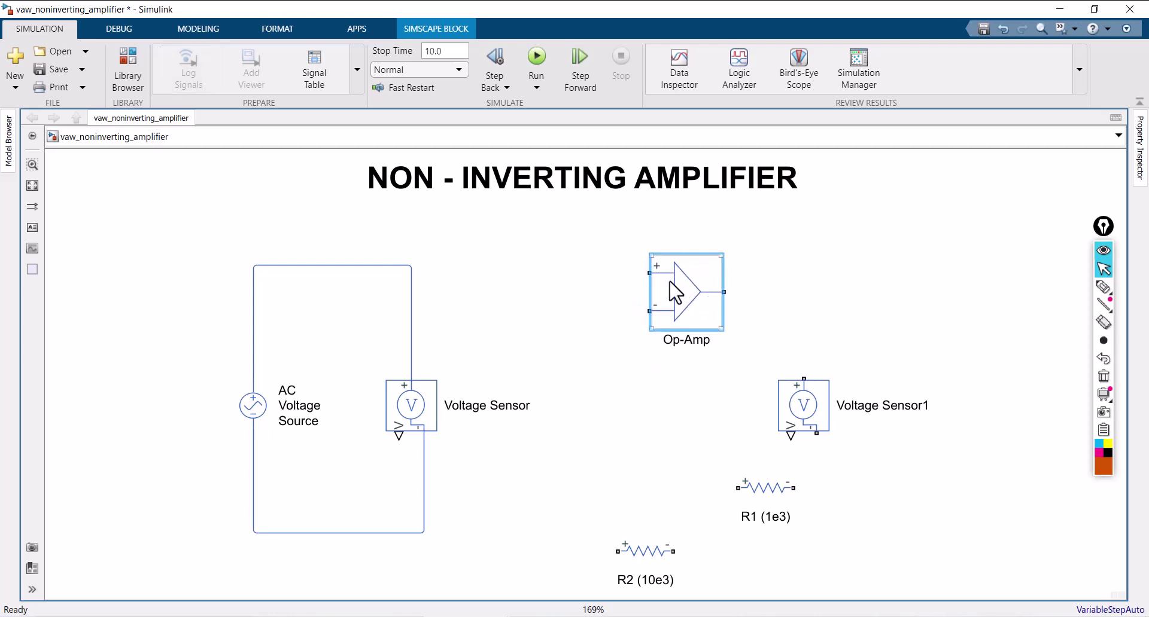
click(597, 360)
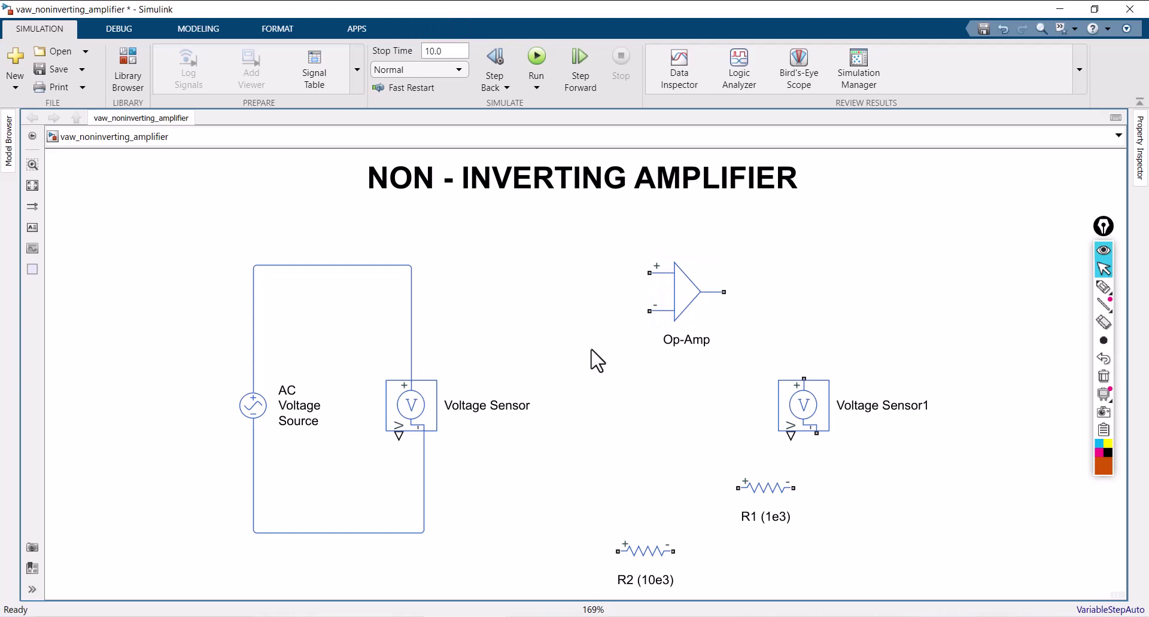
drag(651, 273, 411, 273)
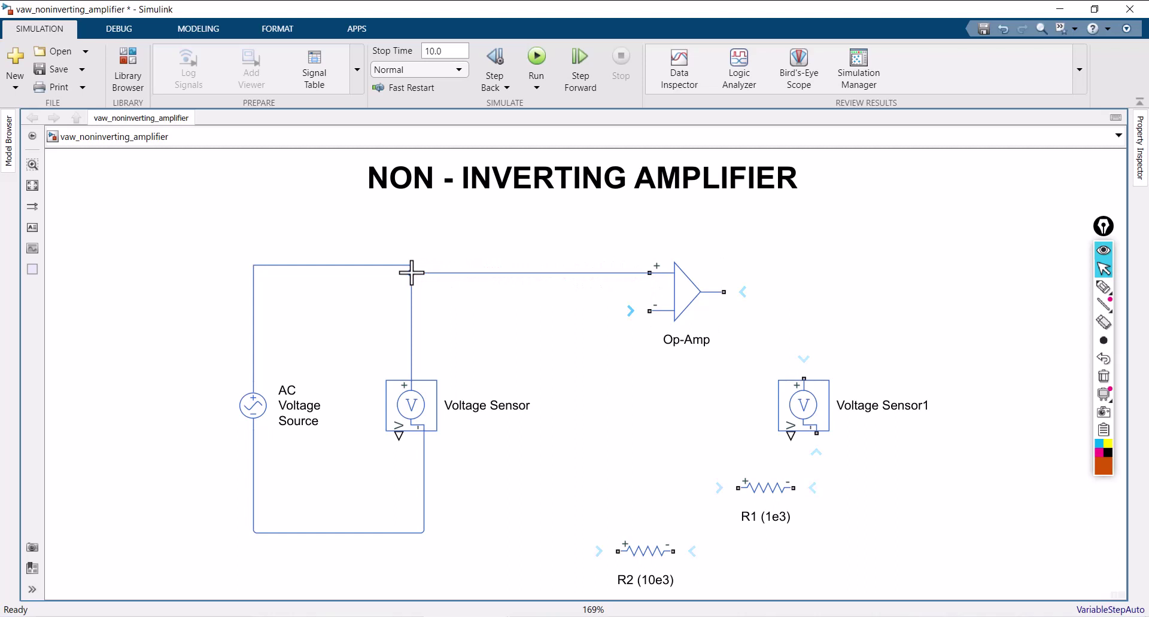
click(689, 297)
drag(687, 296, 688, 289)
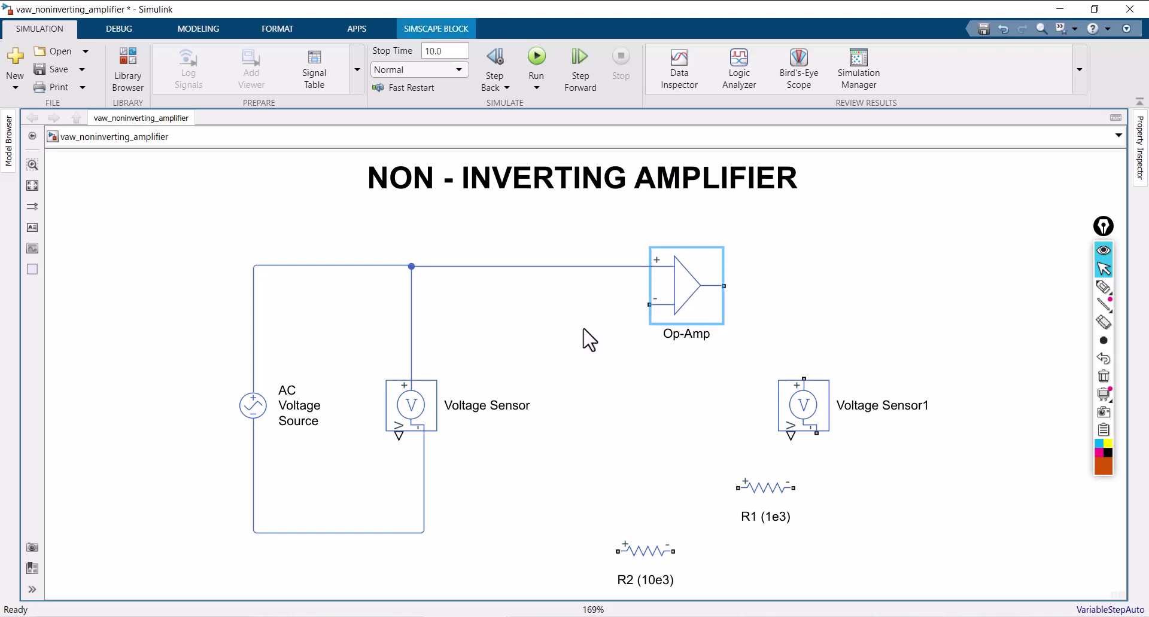
drag(687, 299, 650, 299)
Step: Rotate R2 (10e3) vertically below the Op-Amp's output, clear Voltage Sensor1 out of the way, and wire R2 from the output to the inverting input
drag(649, 548, 750, 333)
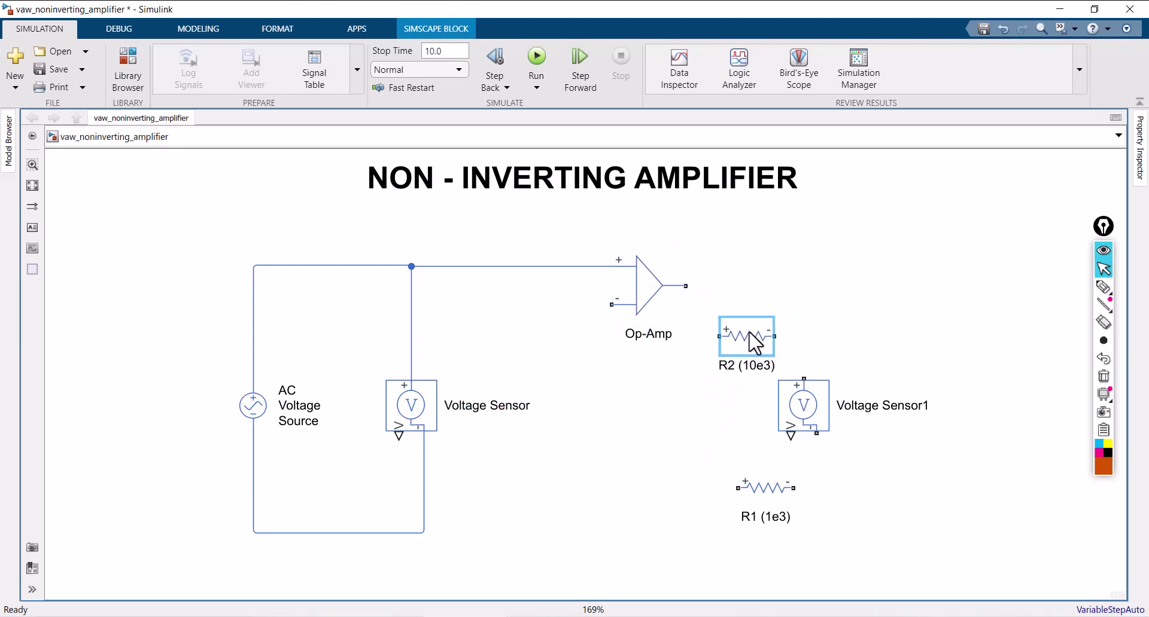
key(ctrl+r)
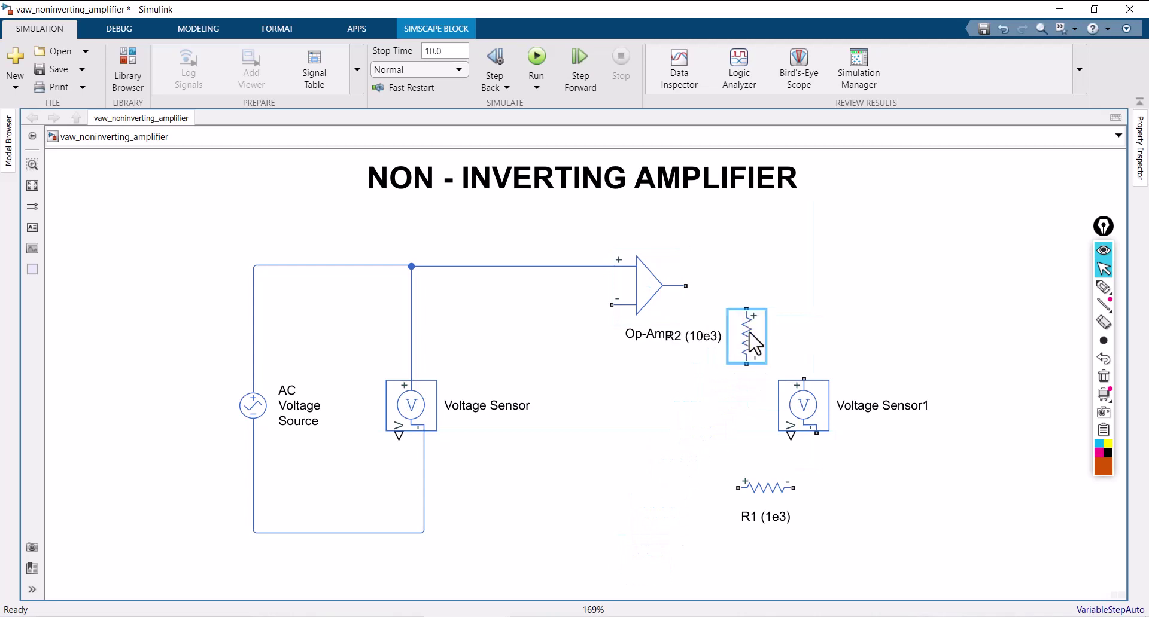
drag(823, 410, 955, 411)
mouse_move(741, 335)
mouse_down()
mouse_move(723, 390)
mouse_move(713, 299)
mouse_move(686, 287)
mouse_up()
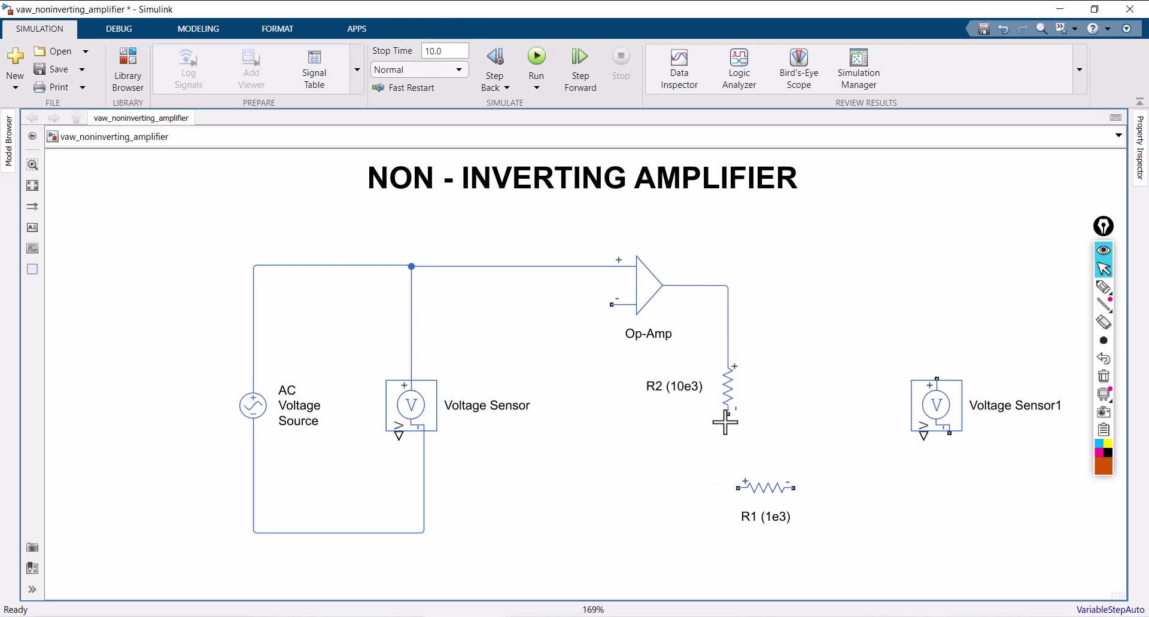
mouse_move(728, 414)
mouse_down()
mouse_move(615, 423)
mouse_move(586, 377)
mouse_move(587, 323)
mouse_move(608, 312)
mouse_up()
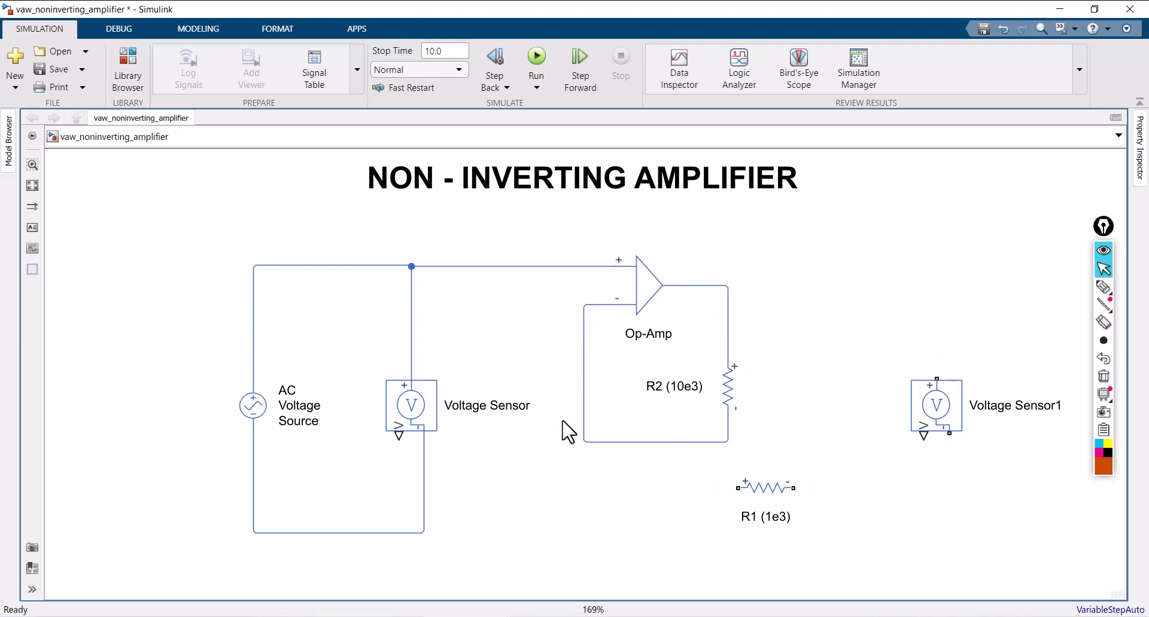
Step: Rotate R1 (1e3) vertically and wire it between the feedback line below R2 and the source's return line
click(759, 492)
key(ctrl+r)
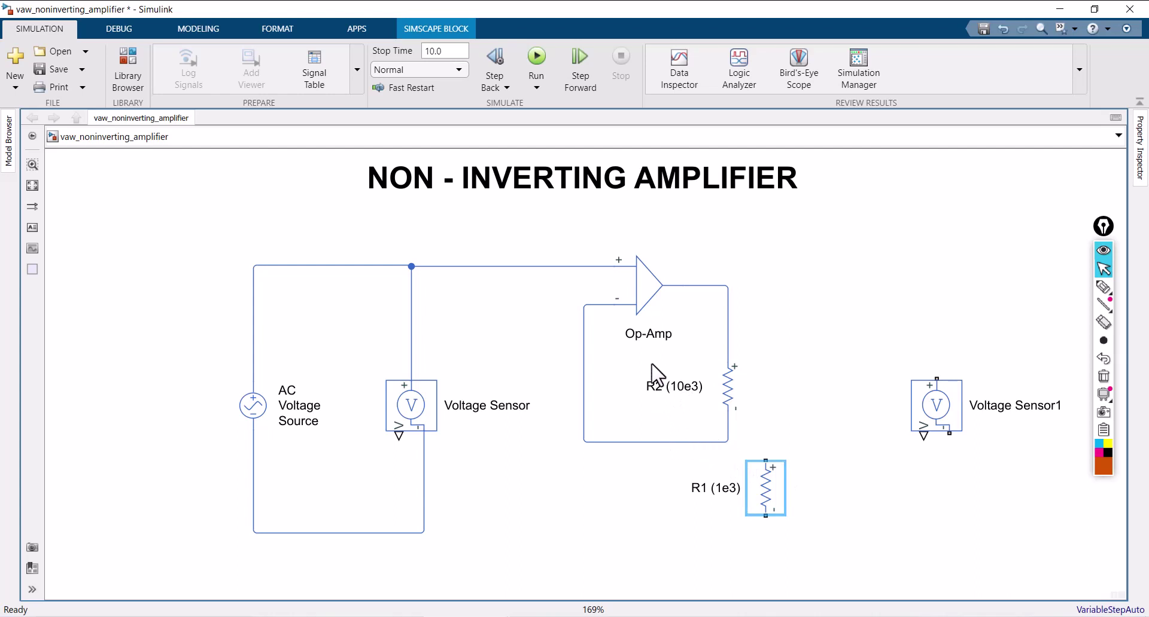
drag(639, 443, 647, 387)
mouse_move(728, 389)
mouse_down()
mouse_move(731, 355)
mouse_move(728, 375)
mouse_up()
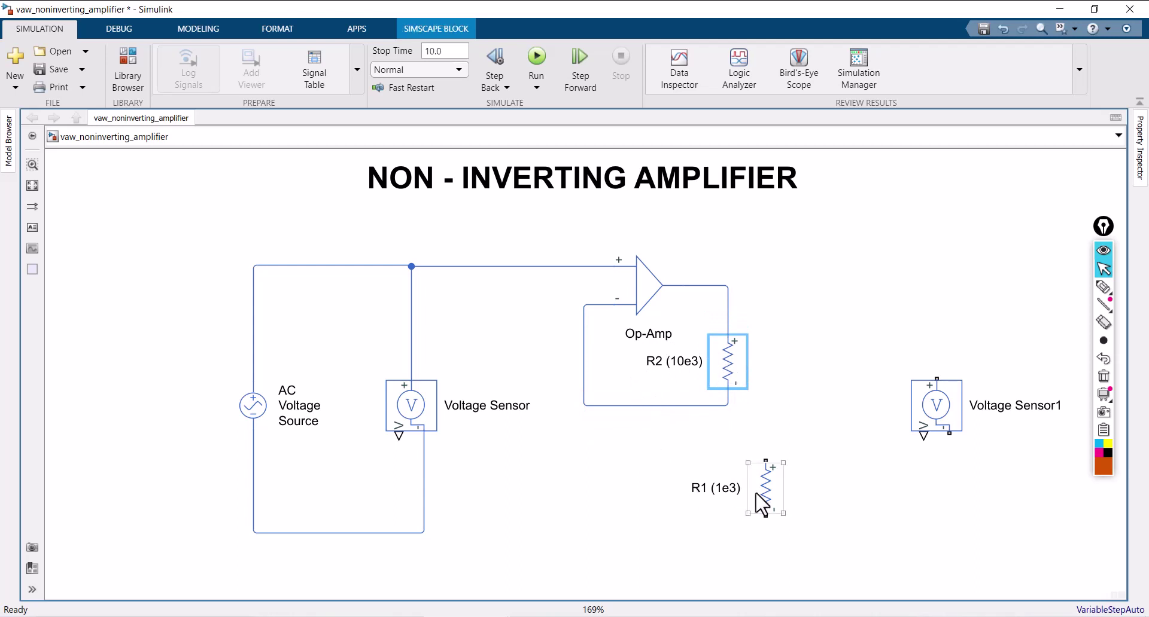
drag(758, 494, 716, 406)
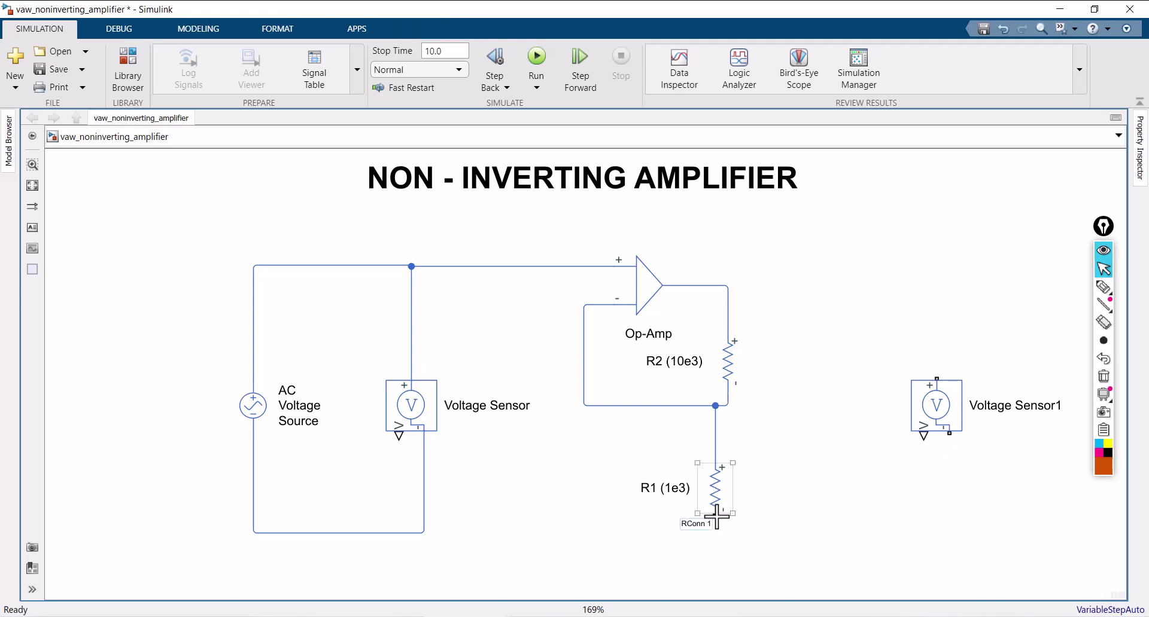
drag(716, 516, 418, 537)
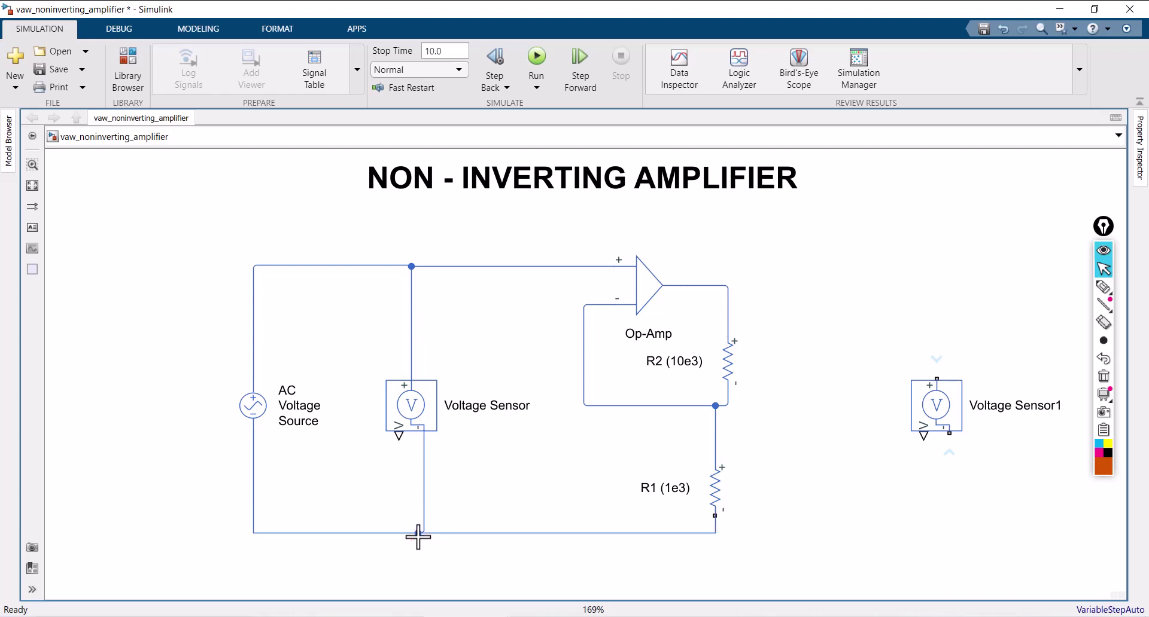
Step: Add an Electrical Reference connected to the return line, and align R1 directly below R2
scroll(311, 248, down, 1)
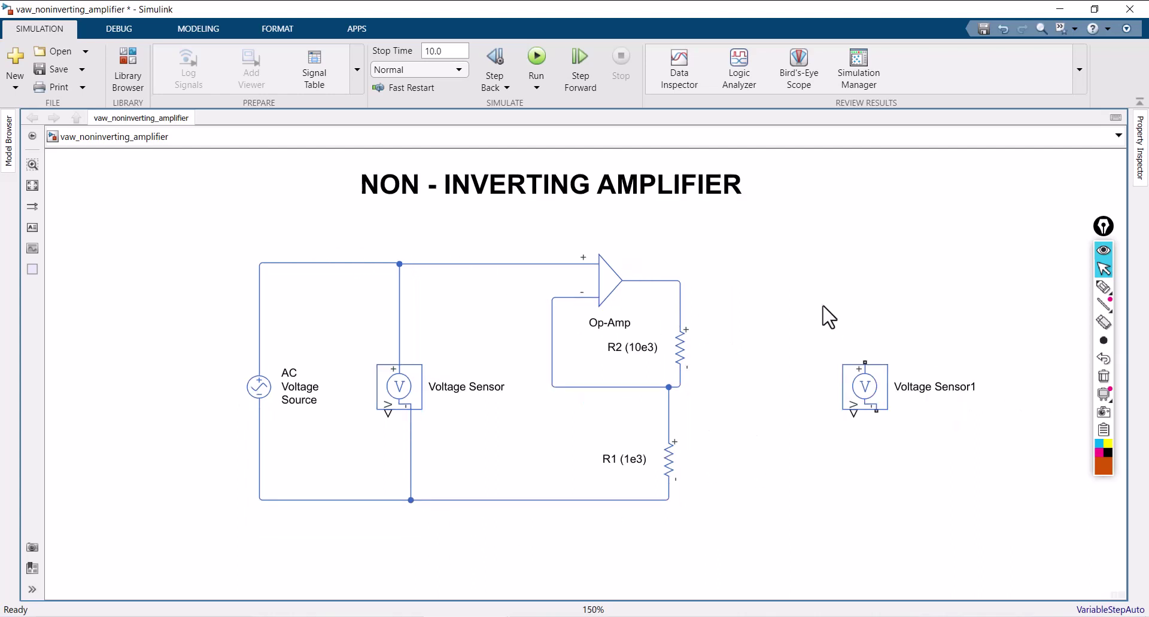
double_click(823, 306)
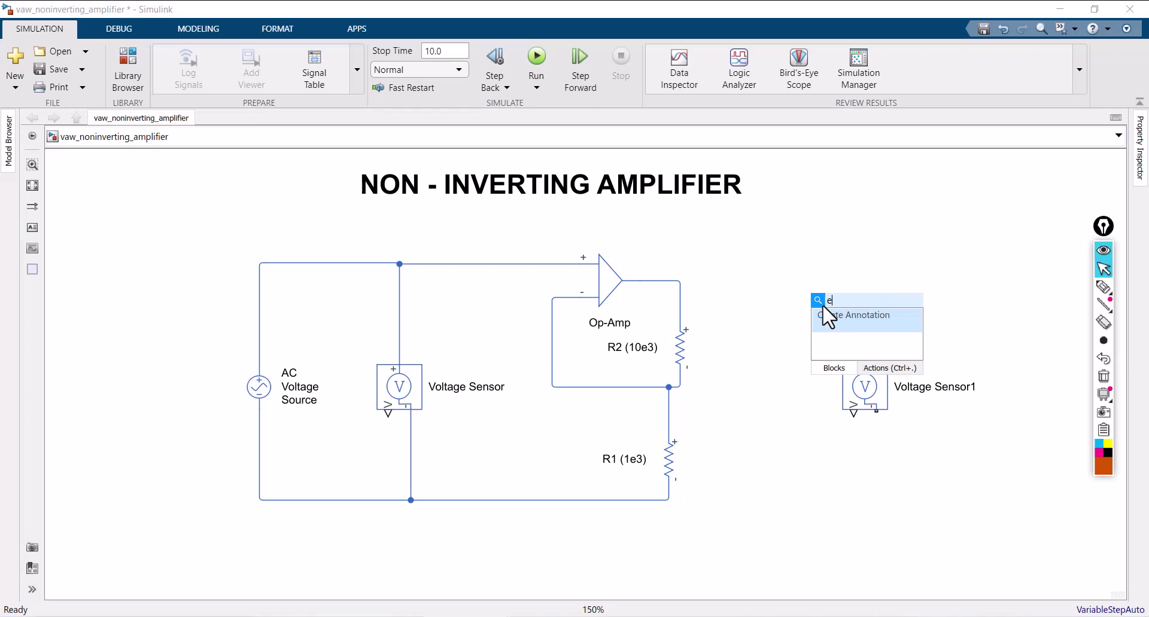
text(ele)
click(846, 319)
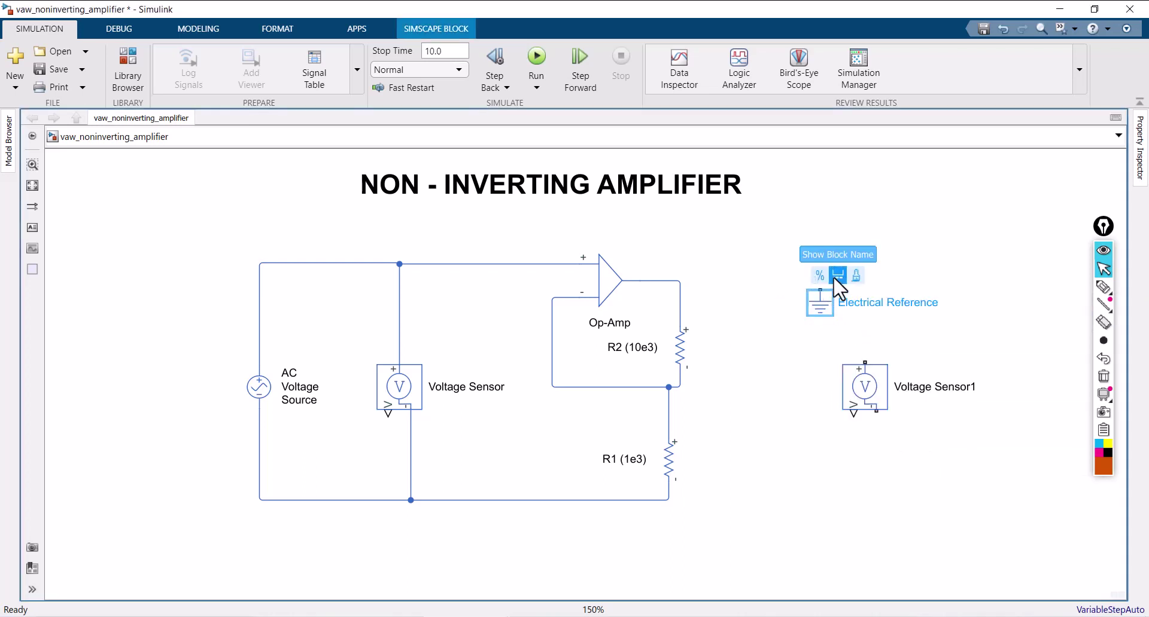
drag(825, 320, 478, 501)
click(671, 462)
drag(675, 472, 686, 467)
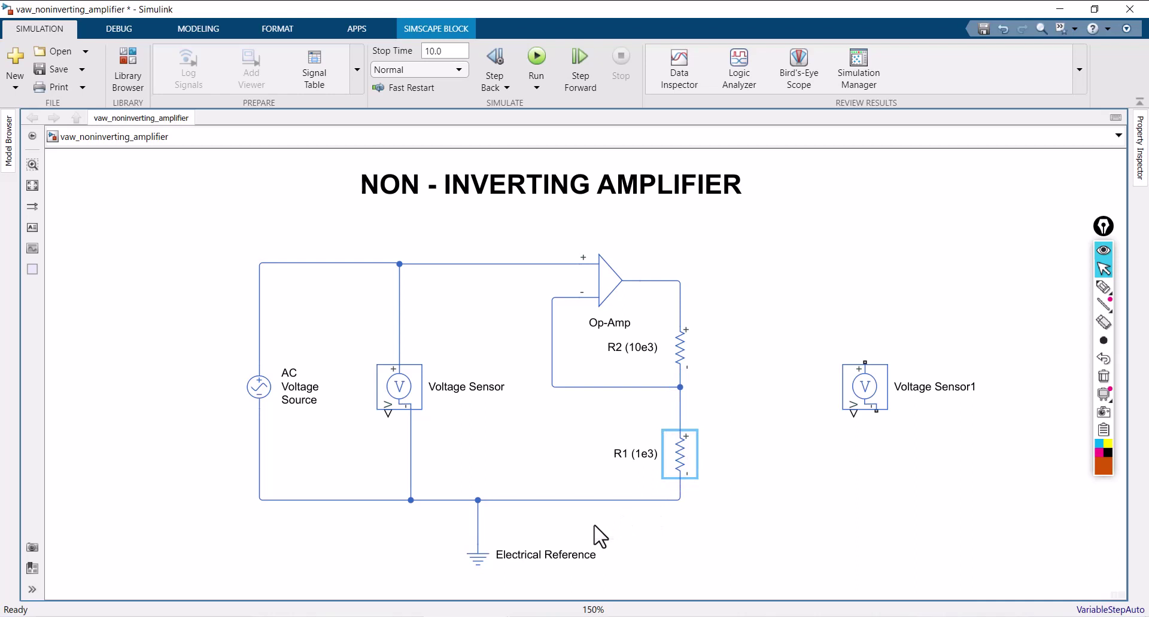
Step: Wire Voltage Sensor1 between the Op-Amp's output and the return line, and move it closer to the resistors
drag(872, 403, 843, 385)
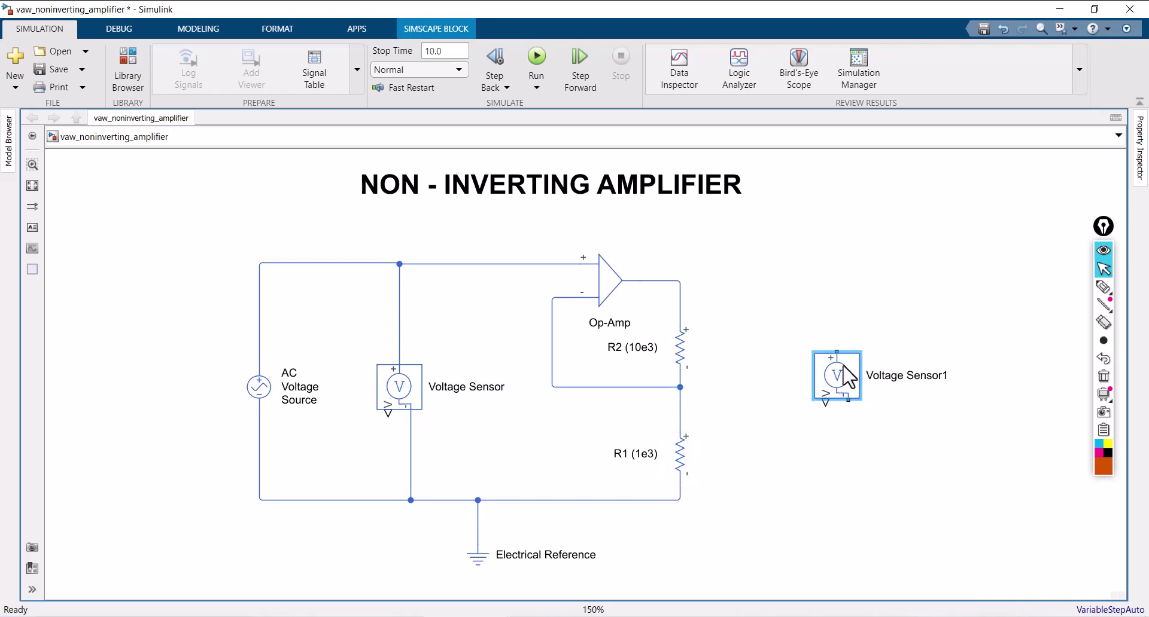
mouse_move(835, 347)
mouse_down()
mouse_move(744, 282)
mouse_move(679, 282)
mouse_up()
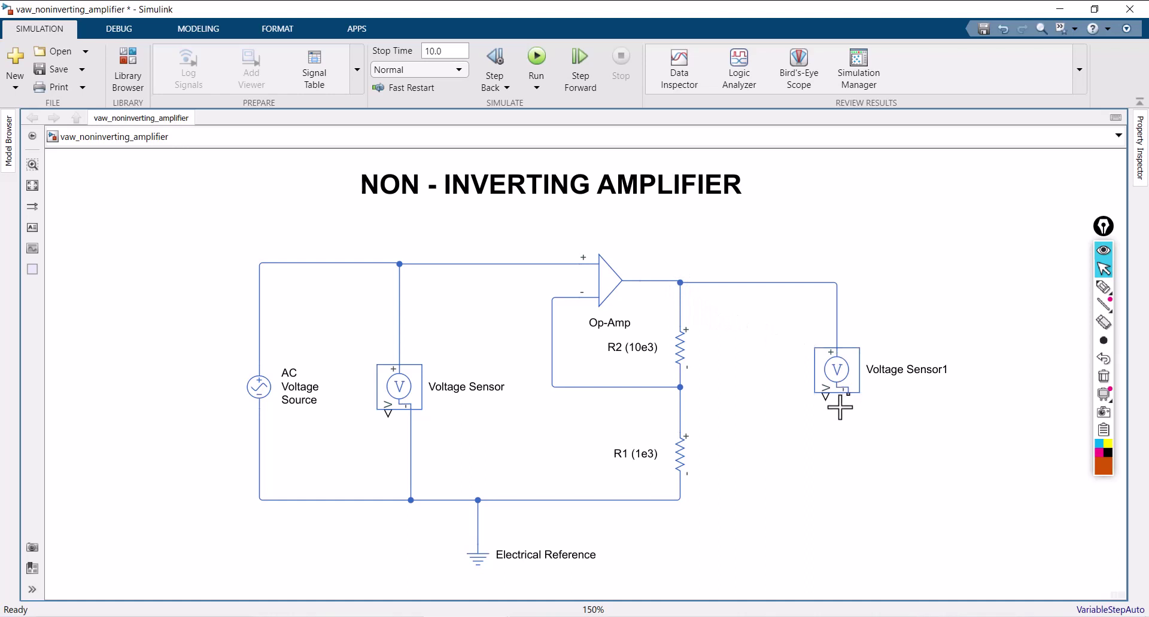
drag(828, 403, 680, 500)
click(821, 388)
drag(815, 376, 758, 377)
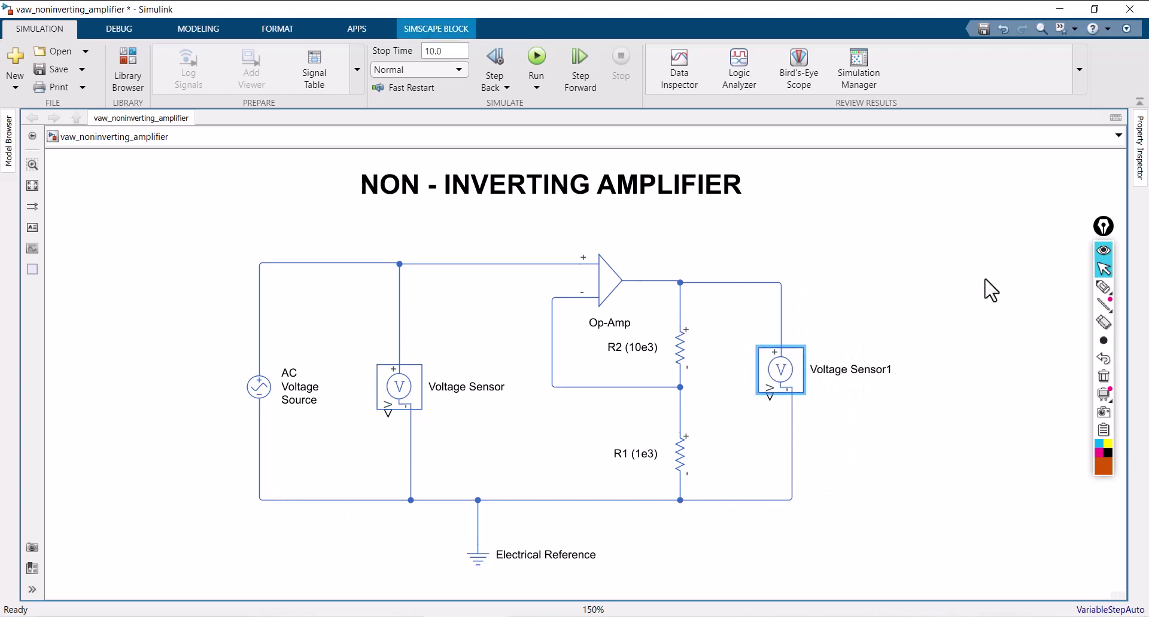
click(901, 296)
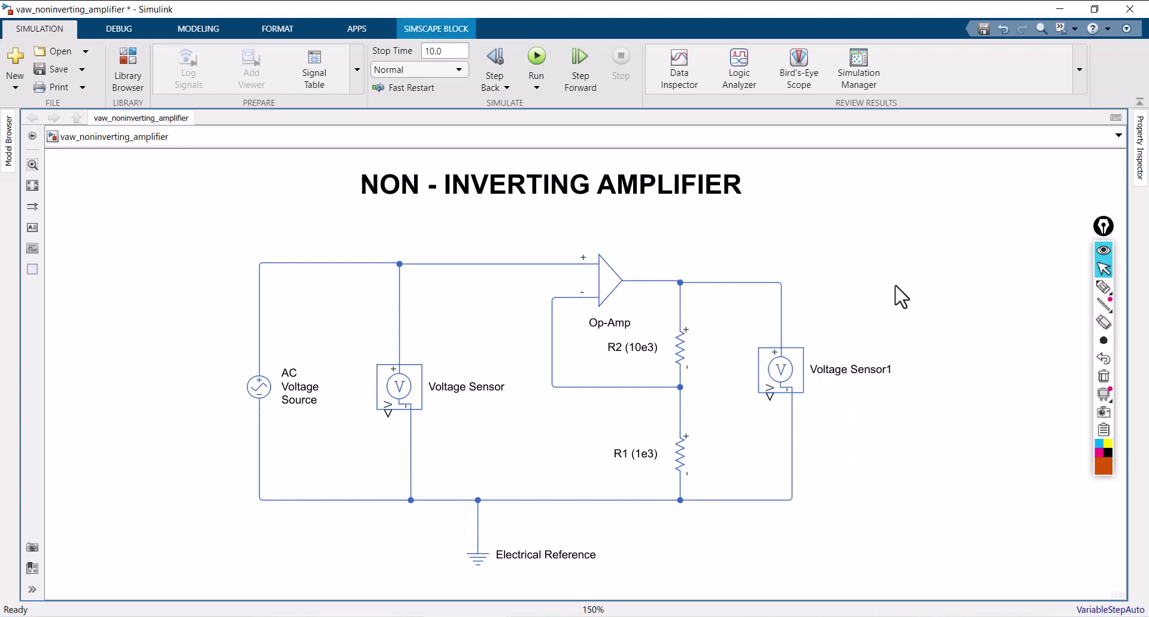
Step: Add a Simulink/Sinks Scope block and place it beyond Voltage Sensor1
double_click(902, 296)
text(scope)
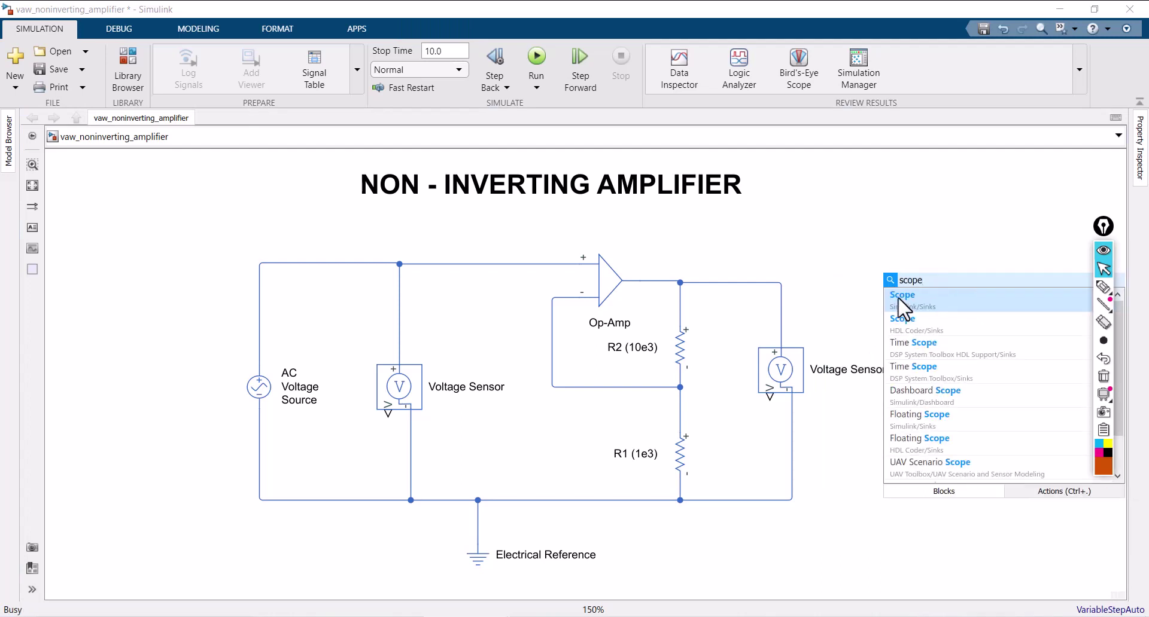
click(902, 299)
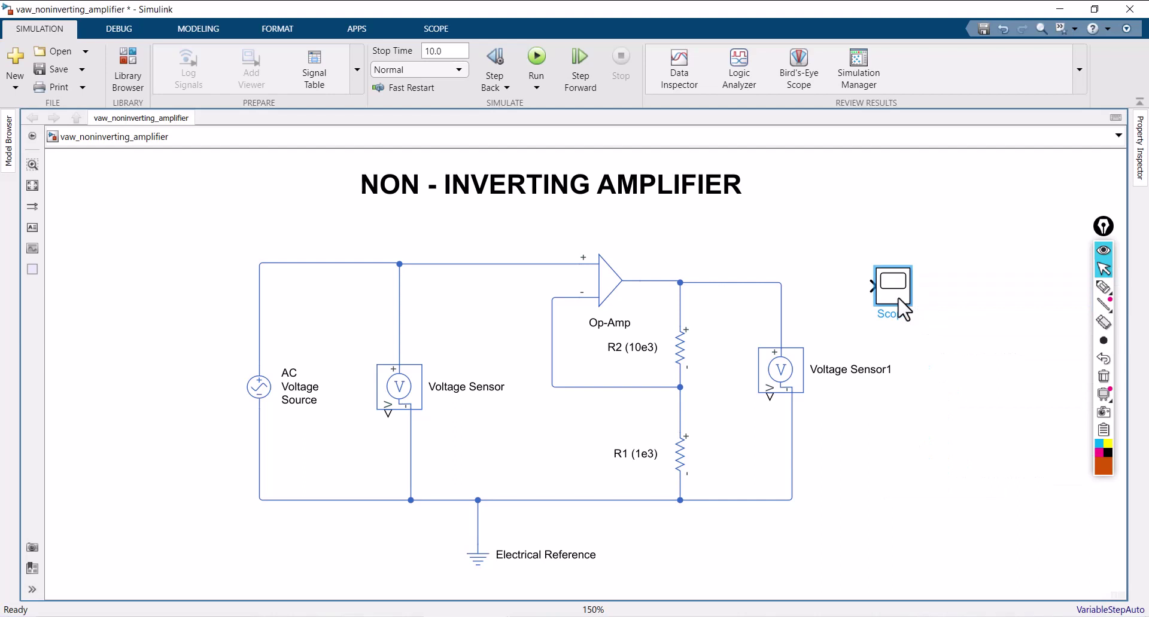
drag(899, 299, 1011, 383)
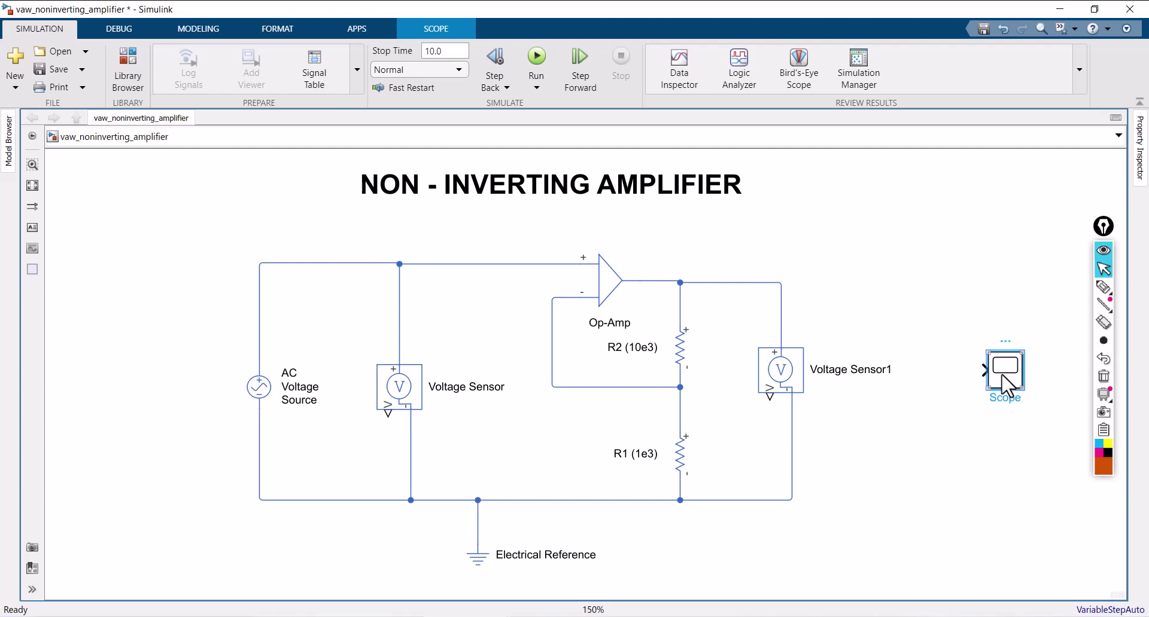
Step: Set the Scope's number of input ports to 2 and close its window
double_click(1010, 386)
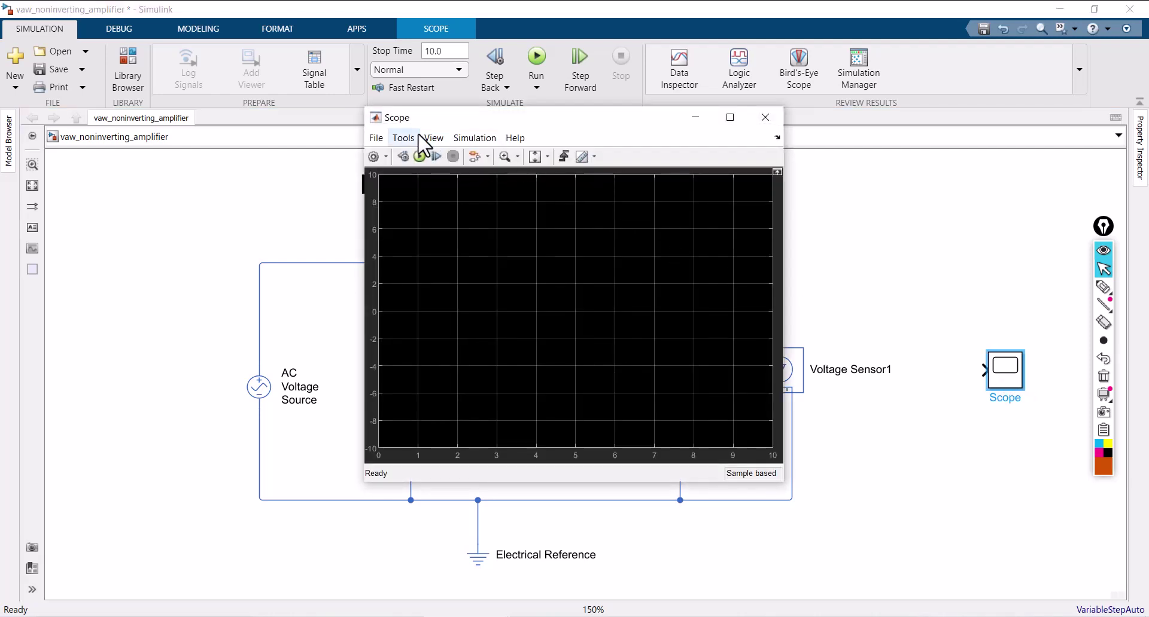
click(433, 138)
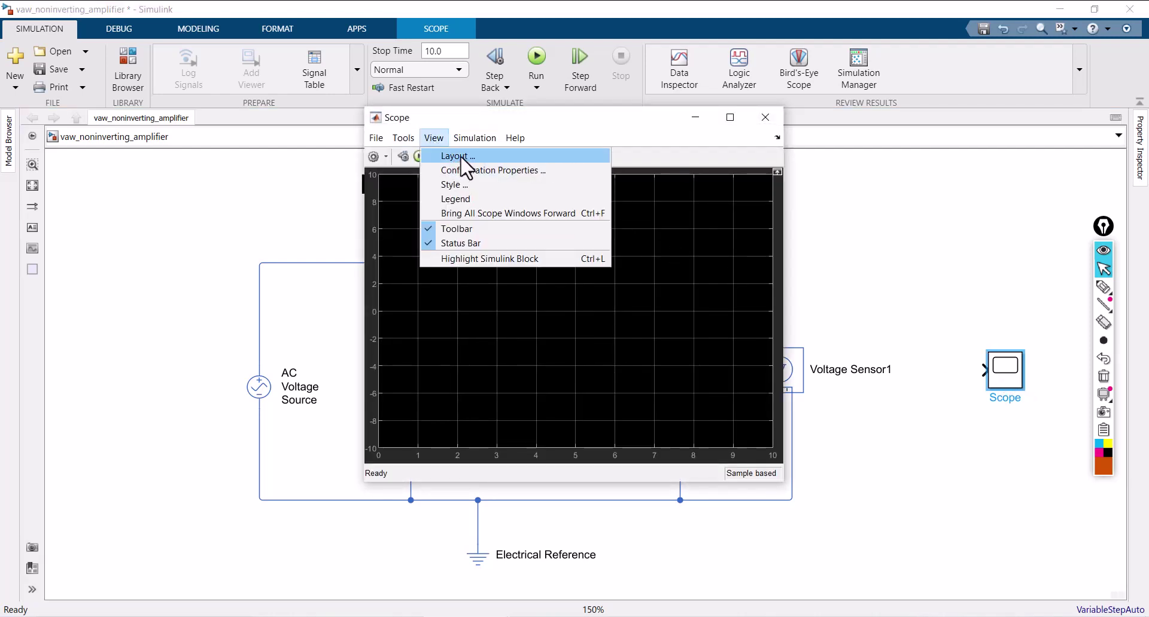
click(462, 171)
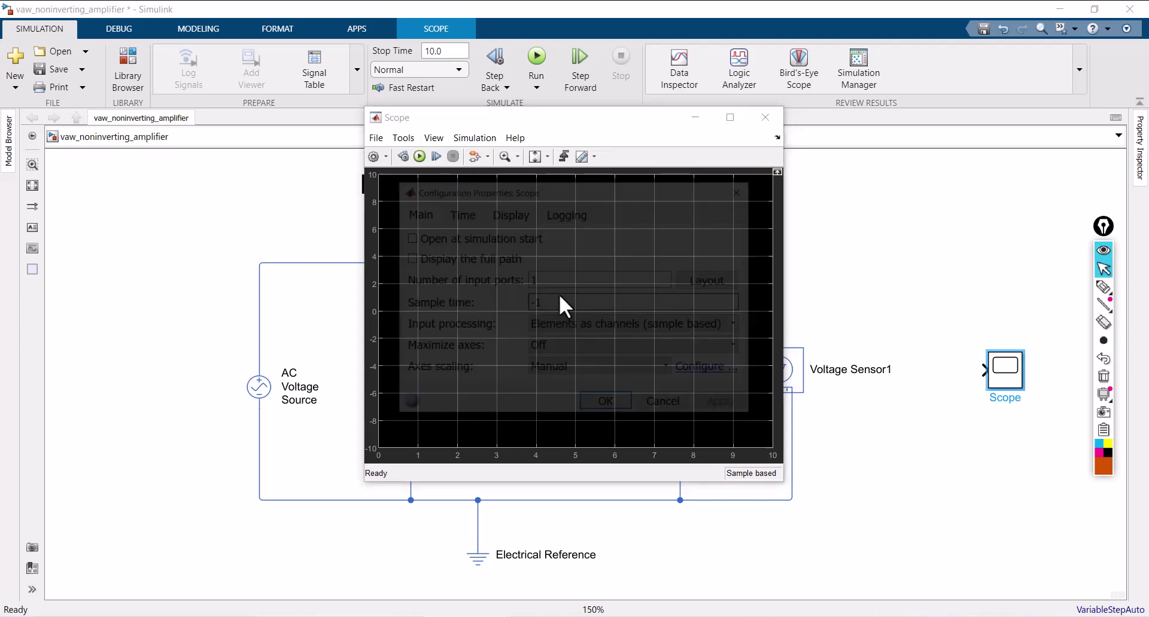
double_click(559, 280)
text(2)
click(727, 406)
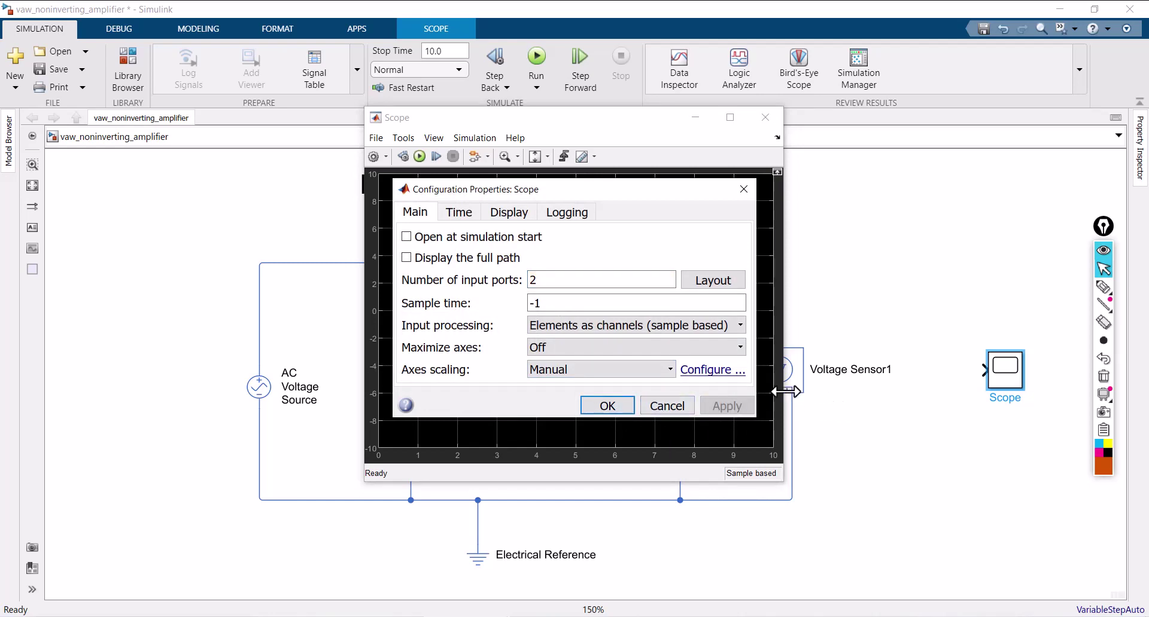
key(Return)
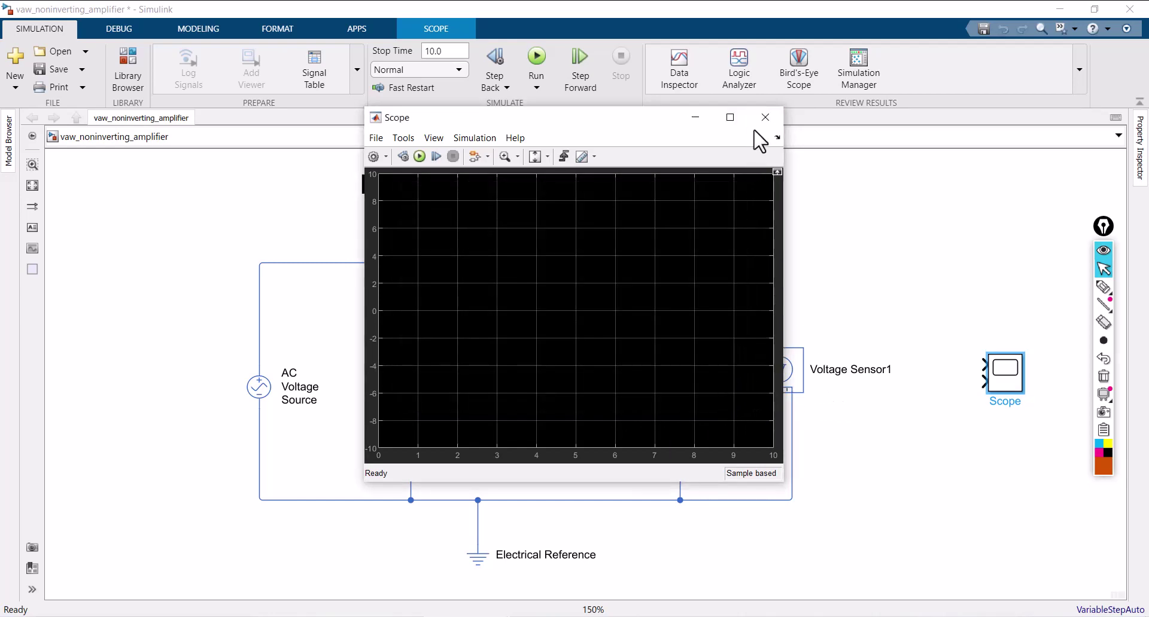
click(764, 117)
click(877, 279)
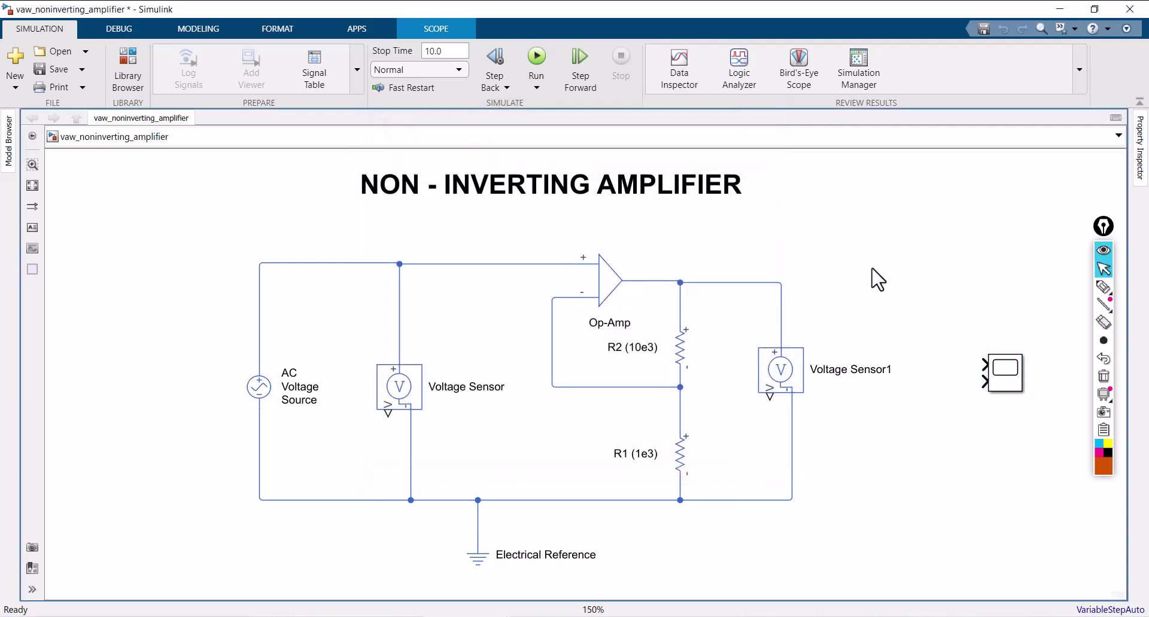
Step: Add a PS-Simulink Converter, duplicate it, and wire one converter's input to Voltage Sensor's measurement output
double_click(871, 267)
text(ps)
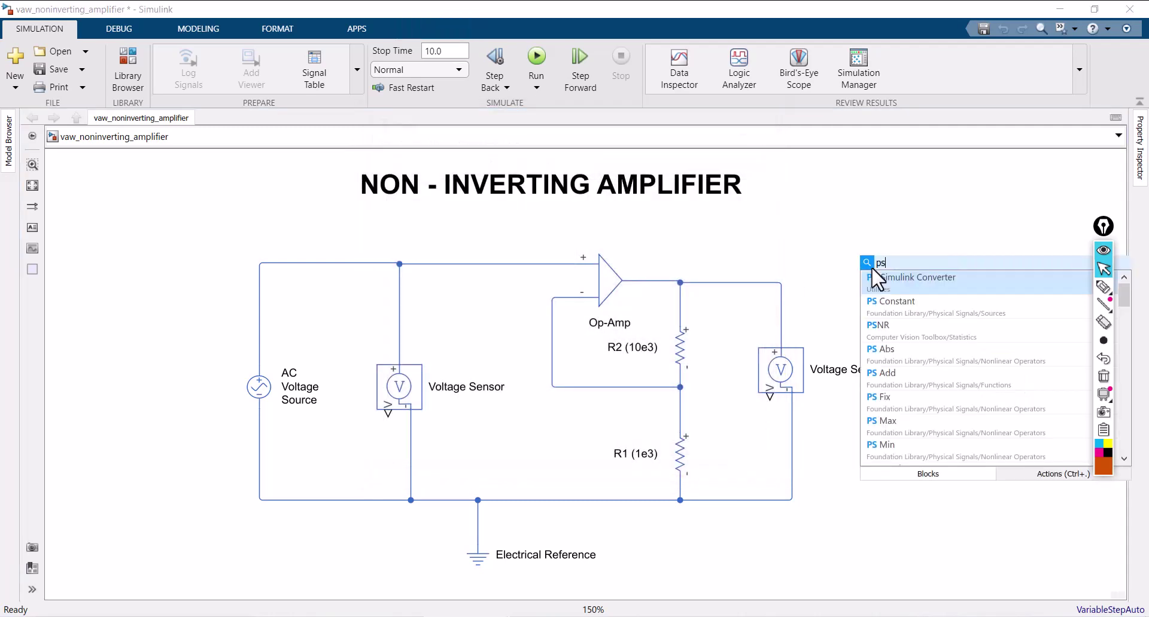
click(885, 290)
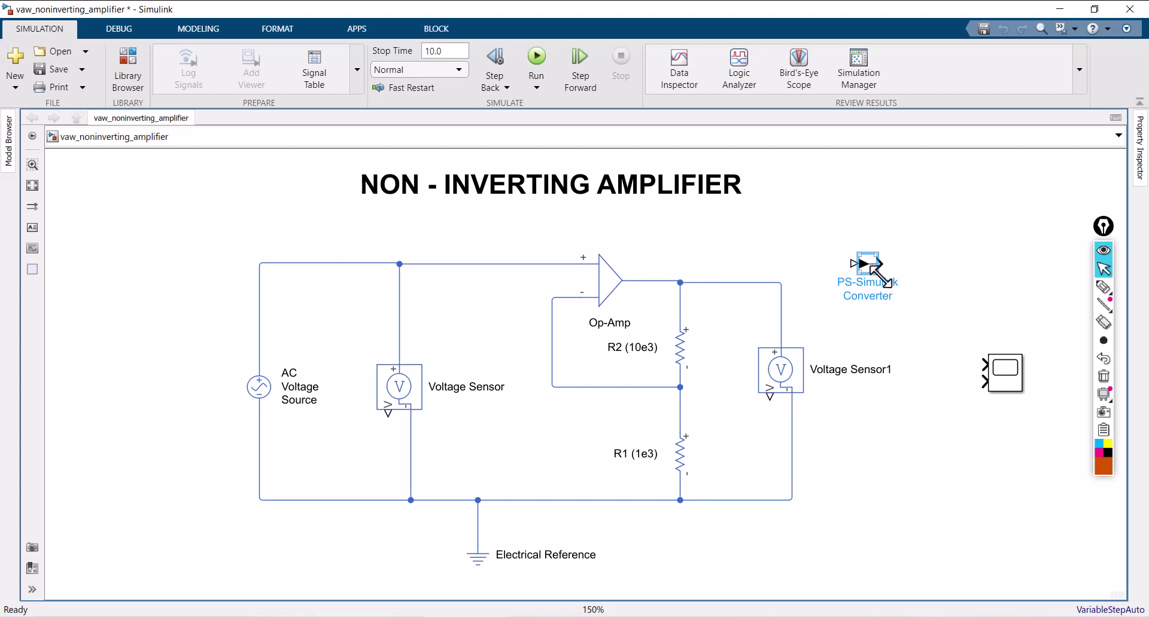
drag(871, 267, 896, 449)
mouse_move(871, 276)
mouse_down()
mouse_move(946, 394)
mouse_move(648, 423)
mouse_move(341, 423)
mouse_move(389, 413)
mouse_up()
Step: Enlarge the Scope block and wire the second converter's input to Voltage Sensor1's measurement output
click(1007, 383)
drag(1007, 383, 1034, 458)
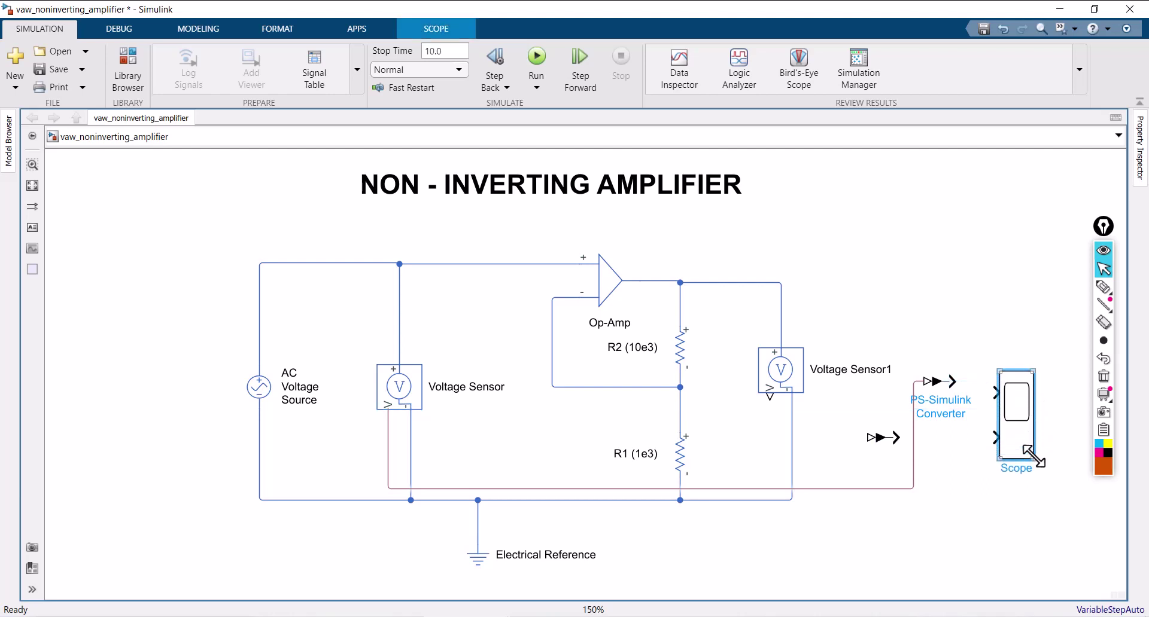
drag(876, 437, 770, 396)
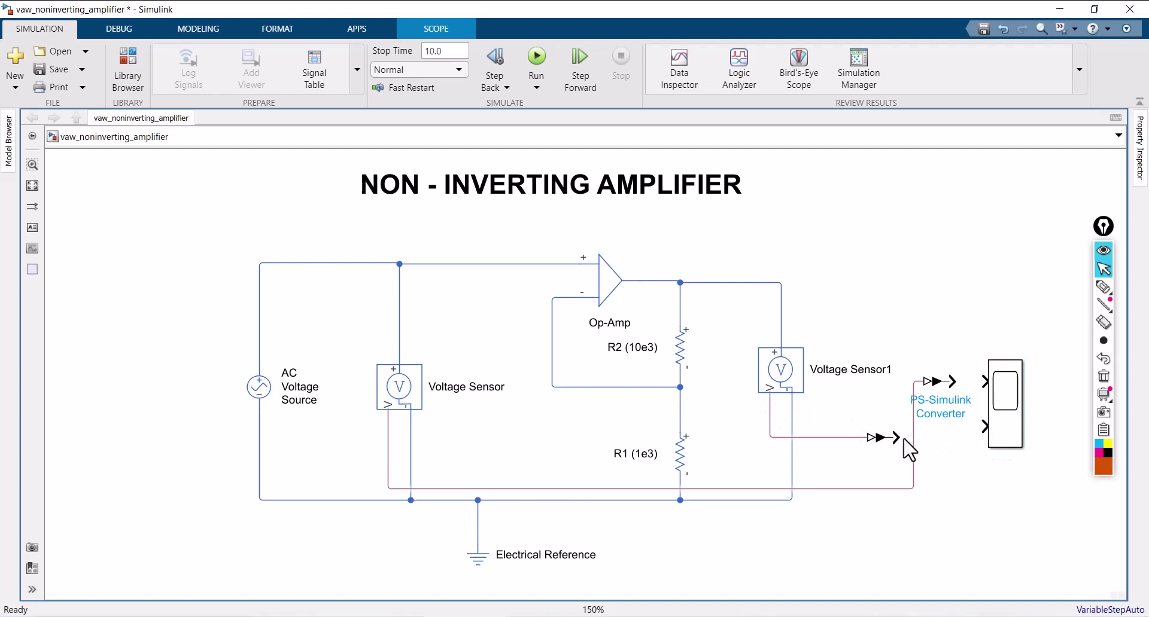
Step: Connect both PS-Simulink Converter outputs to the Scope's inputs and shift Voltage Sensor1 closer to the resistors
drag(895, 436, 1038, 458)
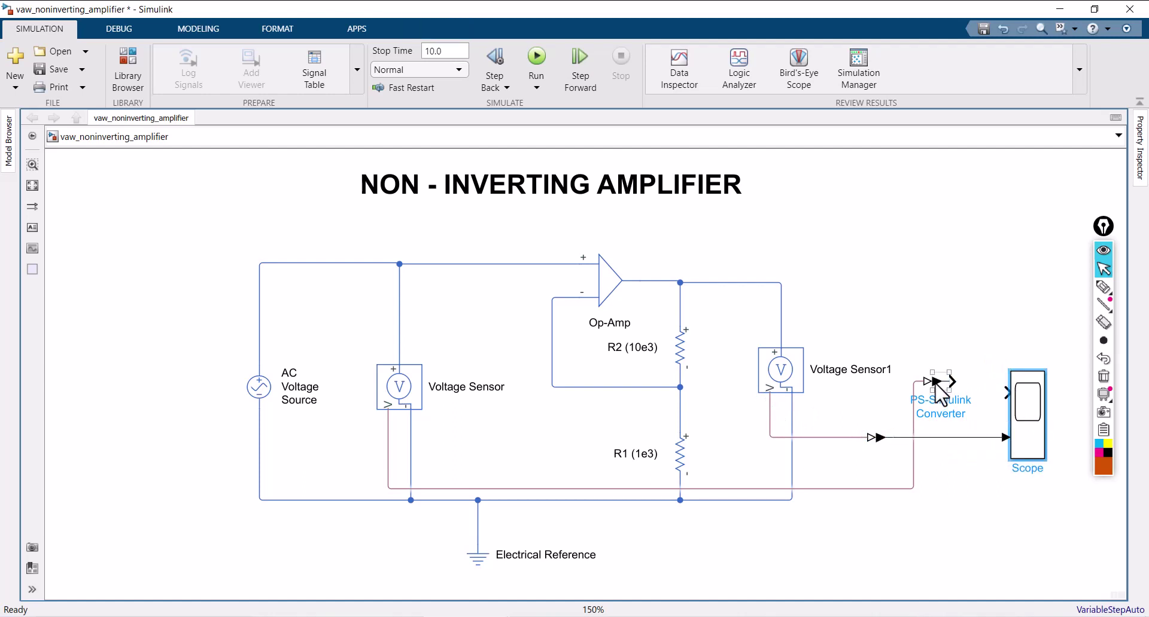
drag(944, 389, 871, 401)
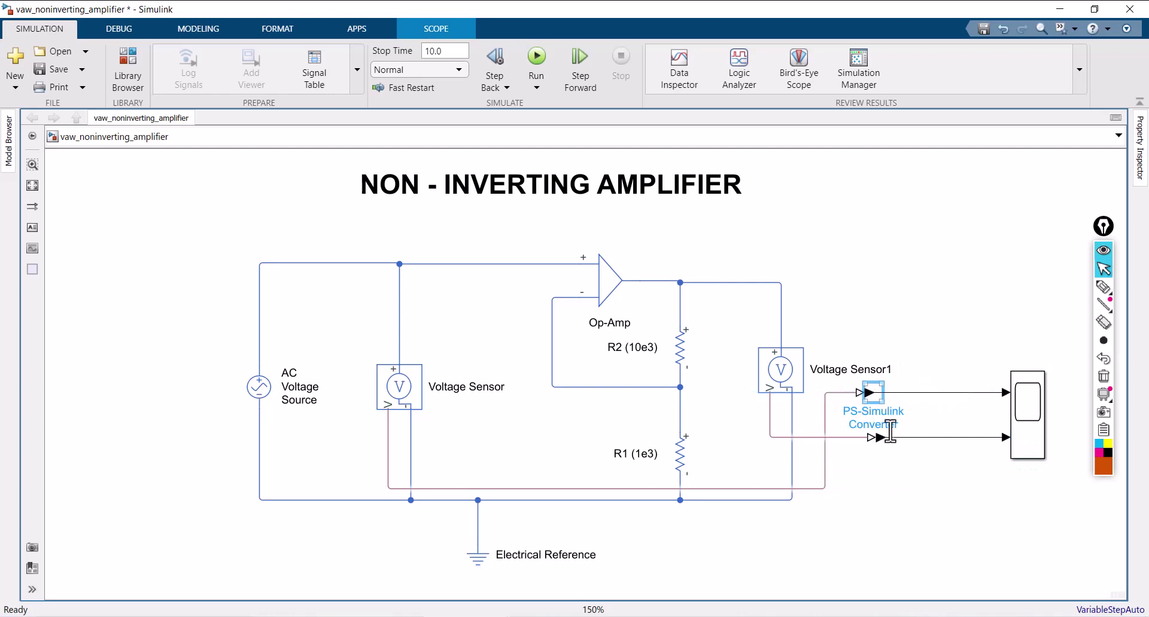
drag(776, 374, 752, 376)
click(912, 319)
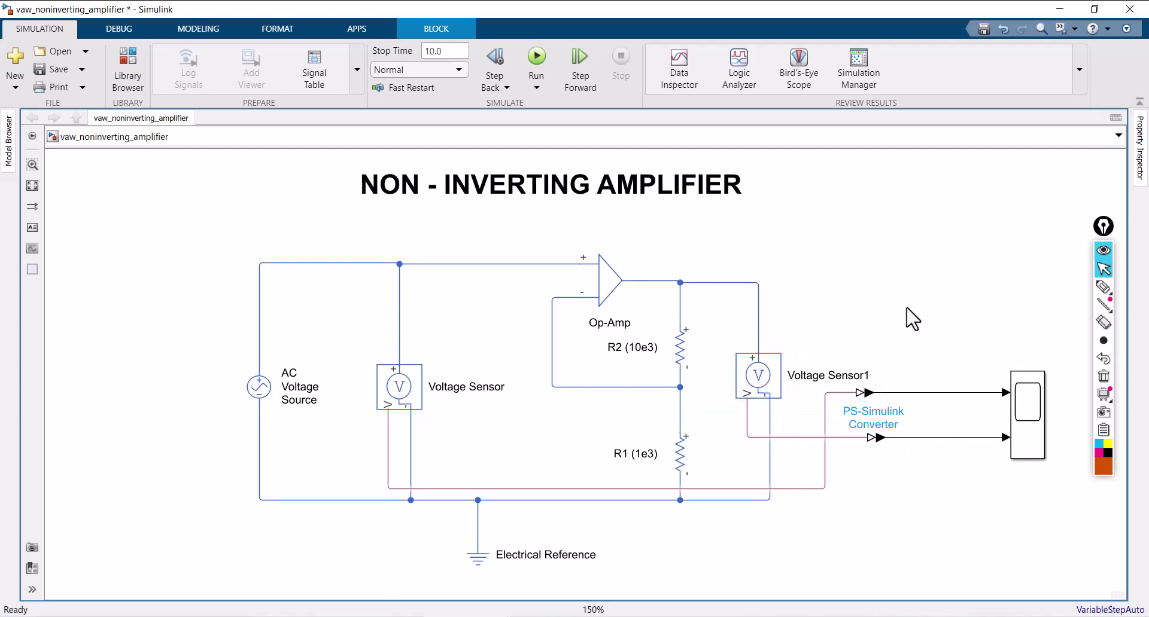
Step: Add a Solver Configuration block with its name shown and connect it to the Electrical Reference wire
double_click(872, 269)
text(sol)
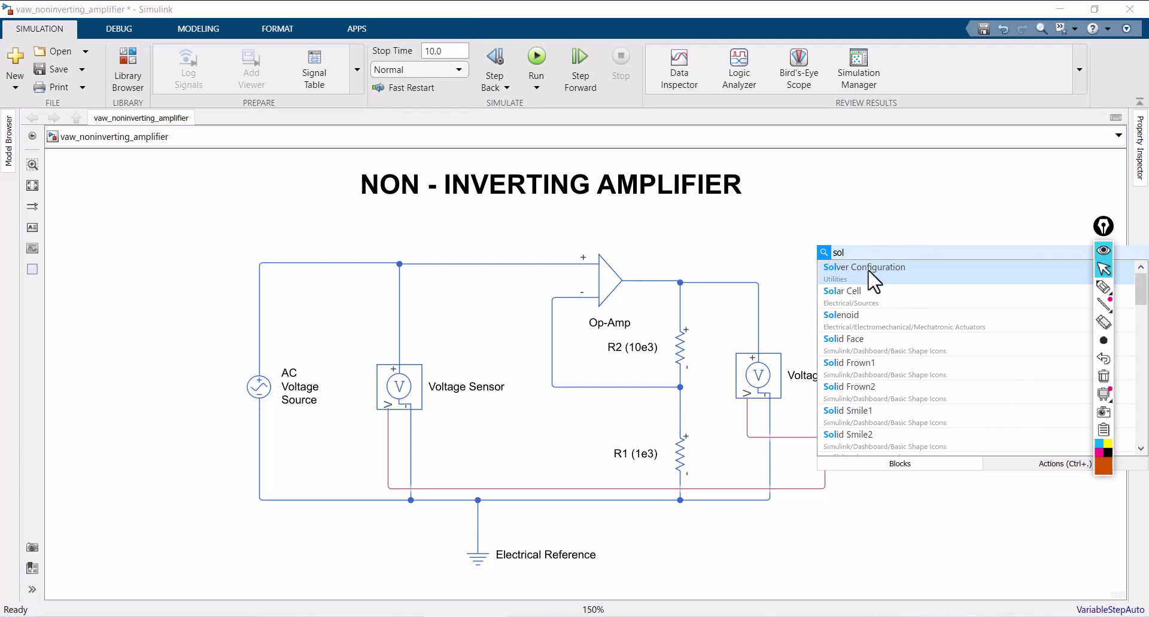
key(Return)
drag(872, 272, 477, 528)
click(352, 534)
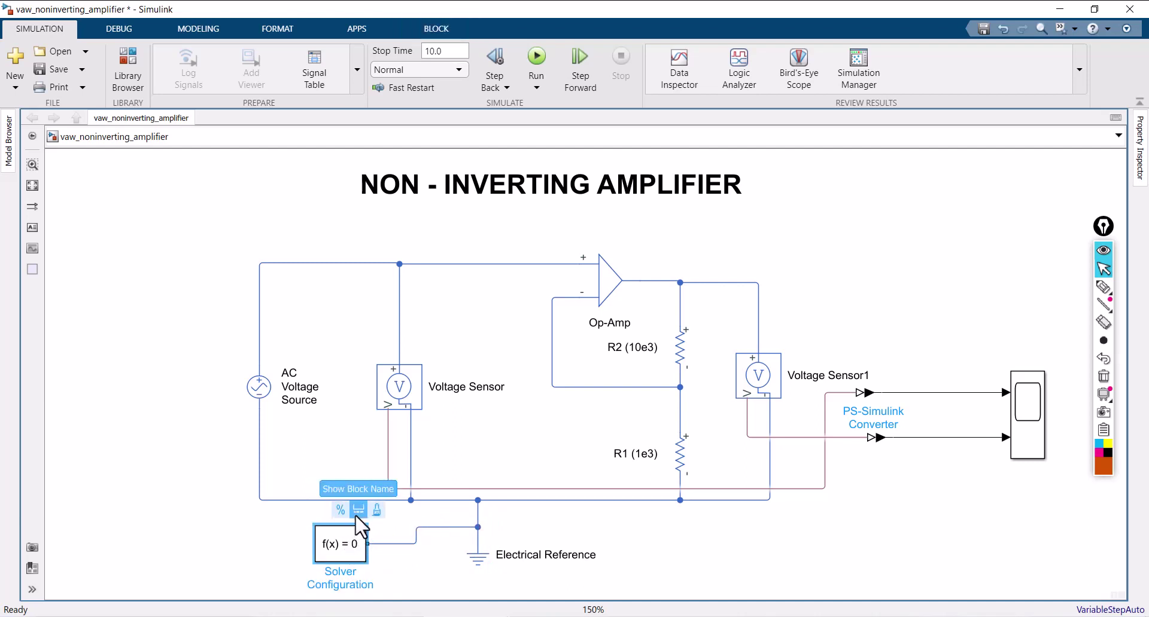
click(354, 544)
drag(357, 546, 353, 547)
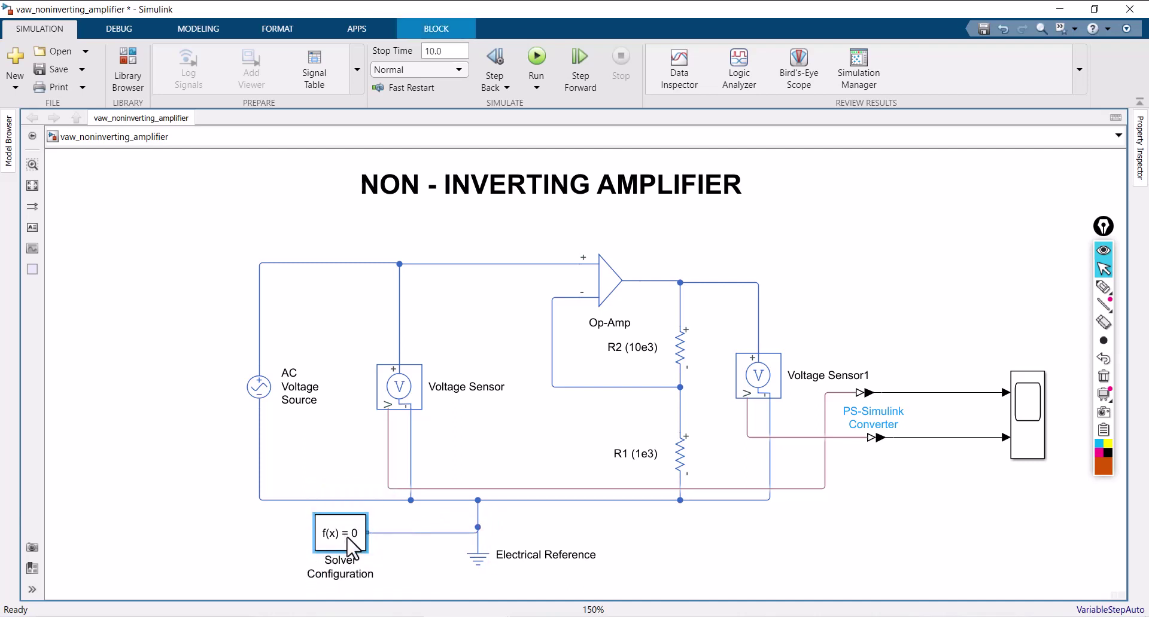
Step: Save the model and tidy the layout by widening the op-amp feedback loop and moving the Scope closer to the converters
click(52, 69)
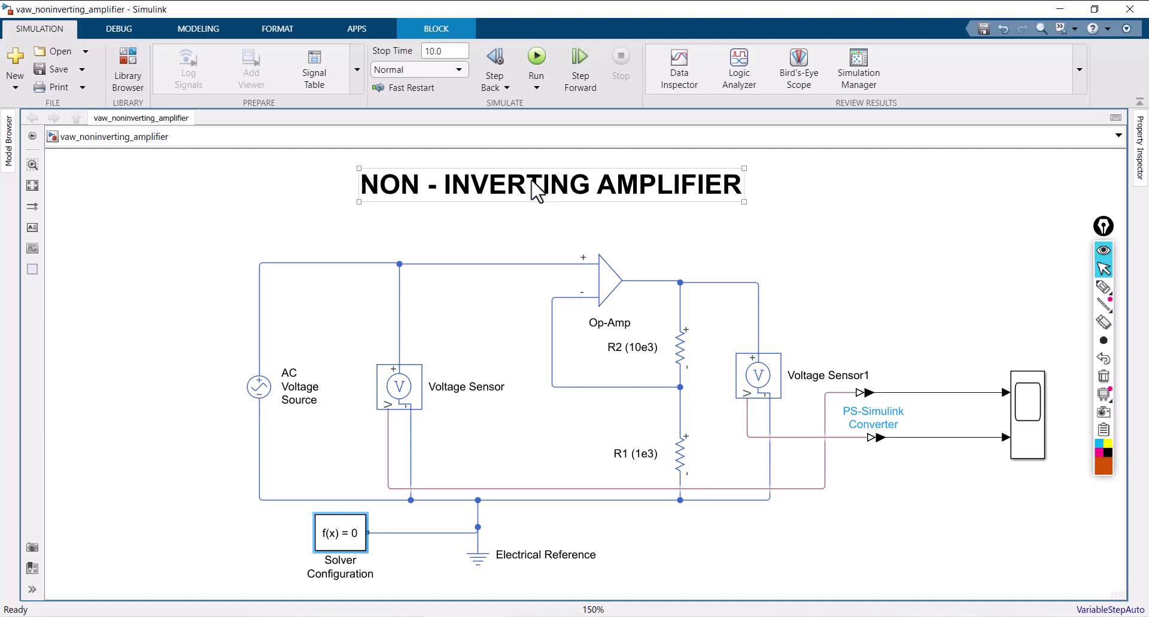
drag(552, 355, 530, 359)
drag(1021, 399, 963, 398)
Step: In the Scope's style settings, choose a white figure color, white axes background and black axes foreground
double_click(984, 412)
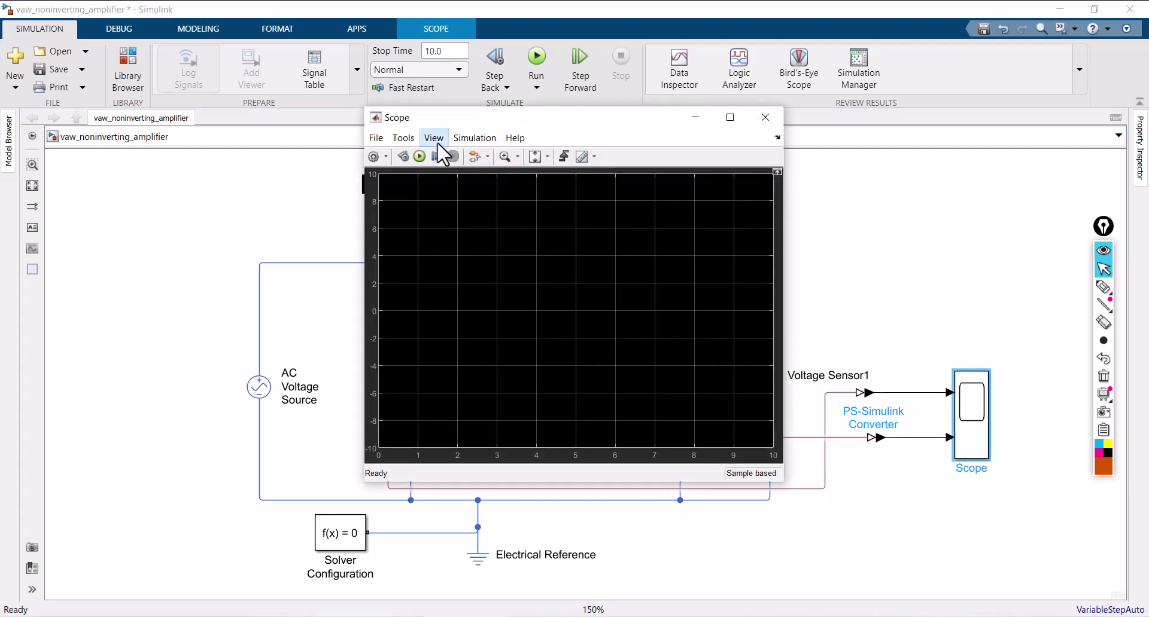
click(433, 138)
click(454, 176)
click(549, 220)
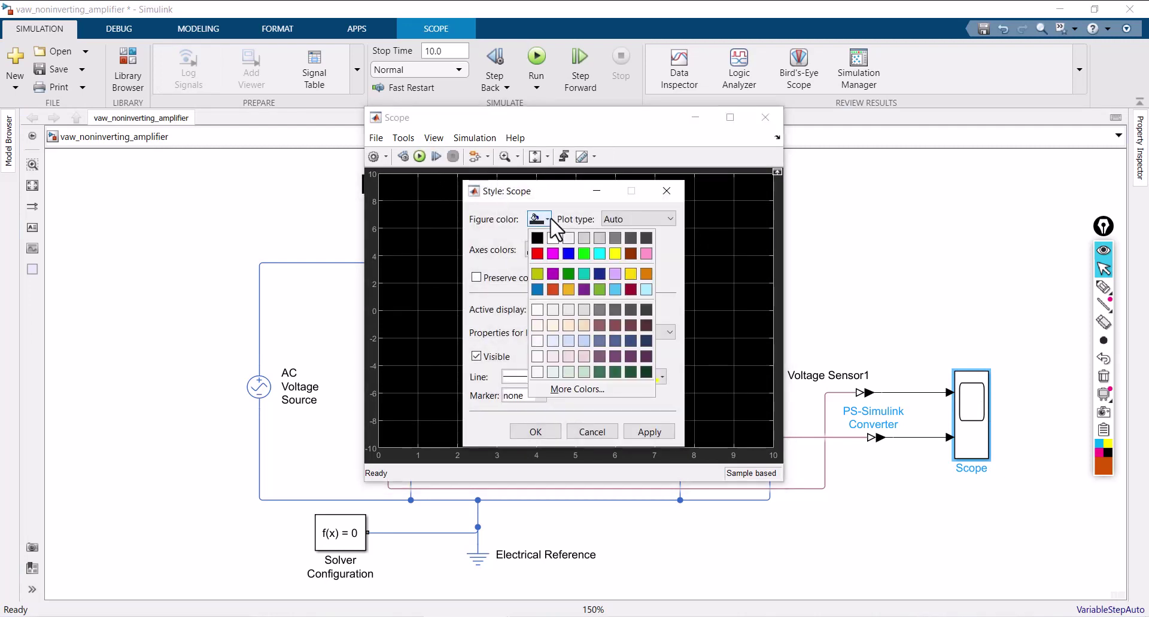
click(550, 237)
click(545, 251)
click(550, 267)
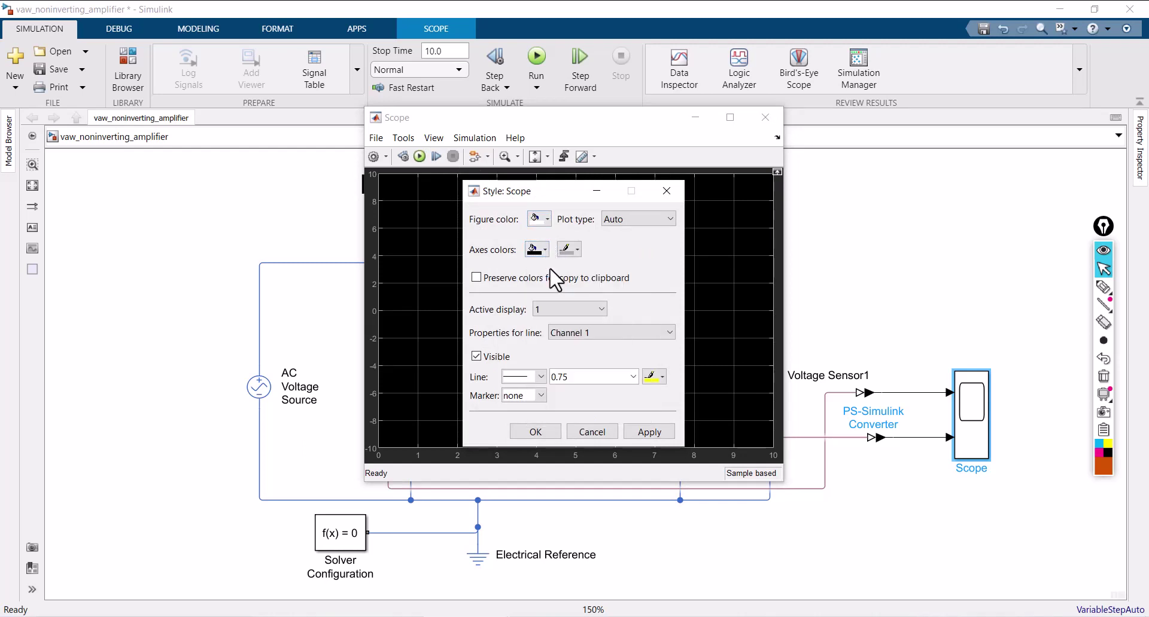
click(568, 249)
click(566, 268)
Step: Set the Scope's Channel 1 line to width 2.0 and black, and apply the style
click(615, 336)
click(615, 342)
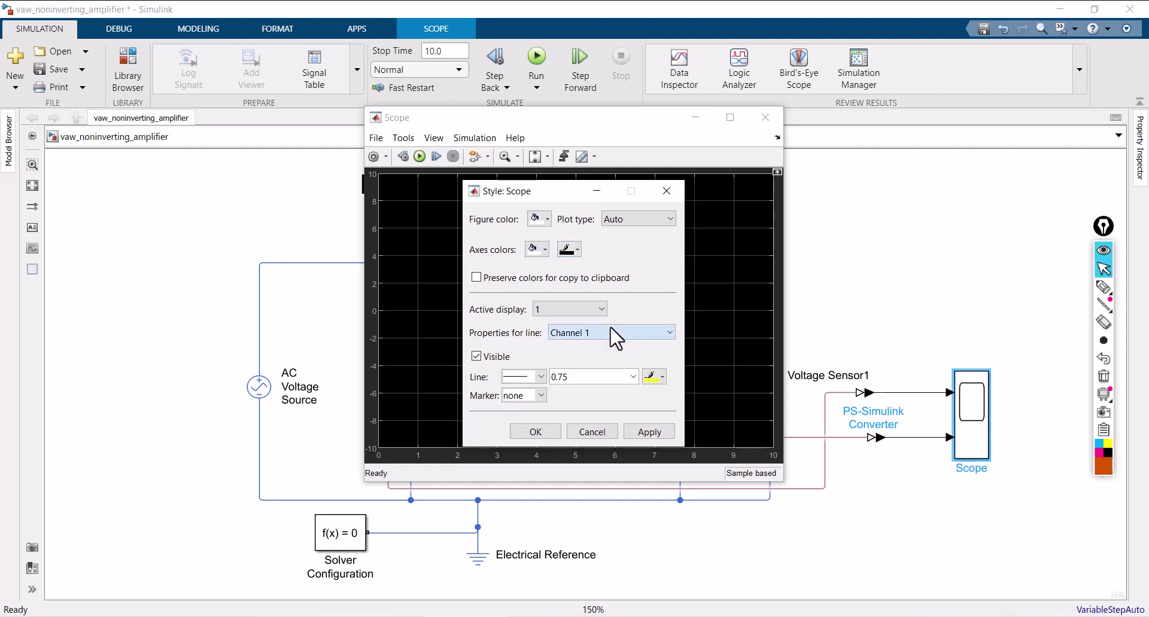
click(633, 377)
click(580, 420)
click(654, 376)
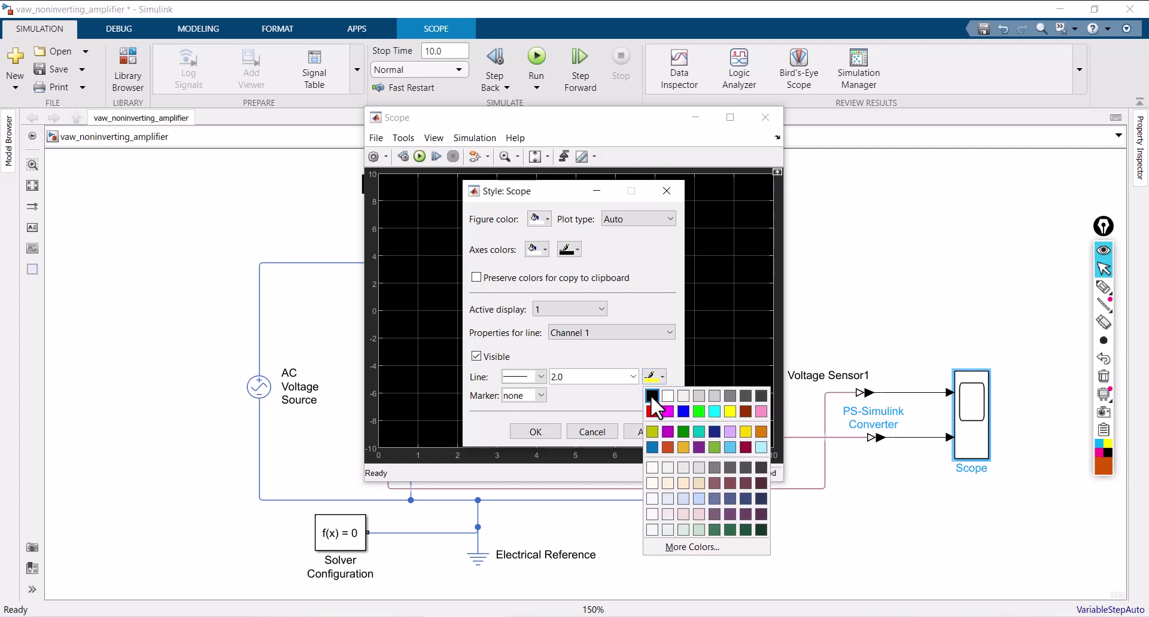
click(651, 395)
click(651, 432)
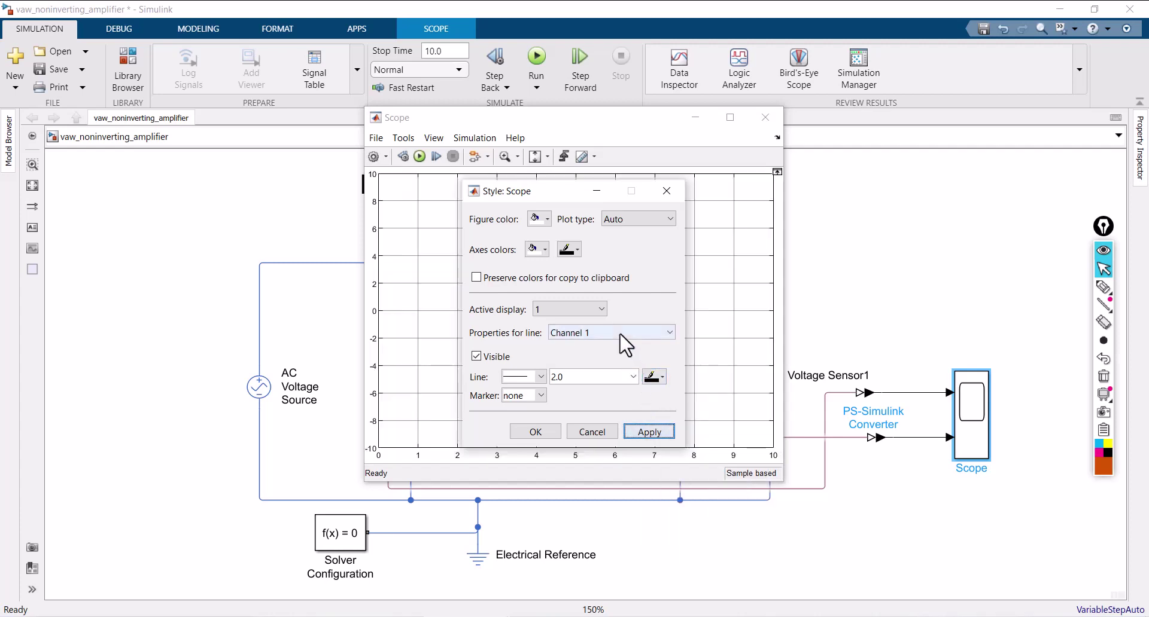
Step: Set the Scope's Channel 2 line to width 2.0 and red, accept the style and close the Scope window
click(619, 335)
click(618, 358)
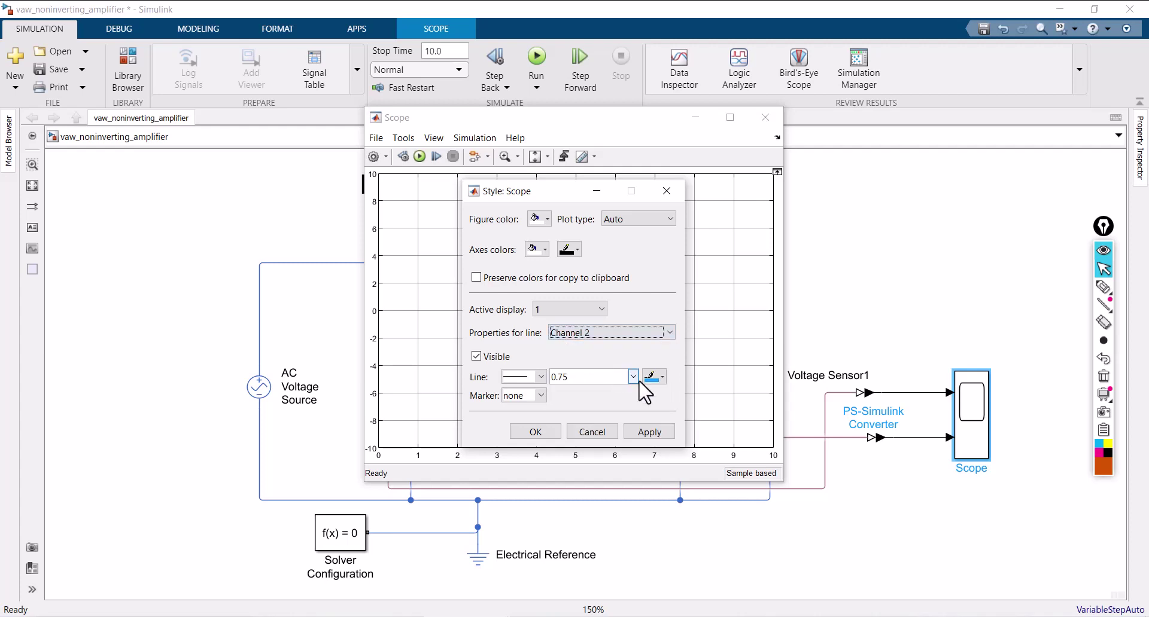
click(633, 377)
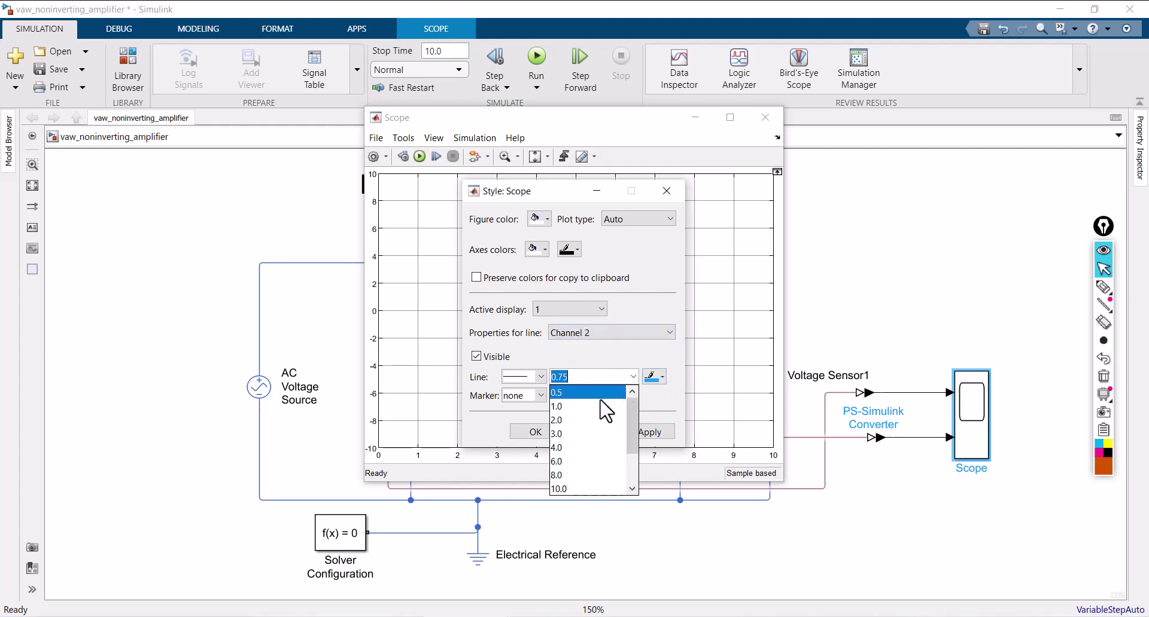
click(587, 414)
click(658, 377)
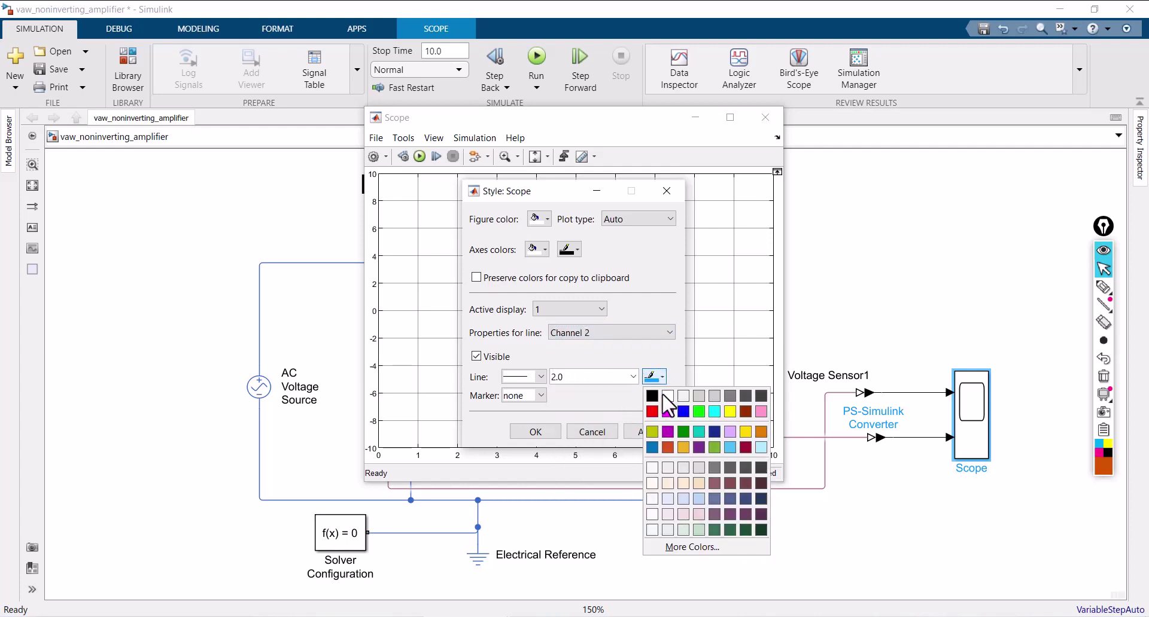
click(652, 413)
click(542, 435)
click(765, 117)
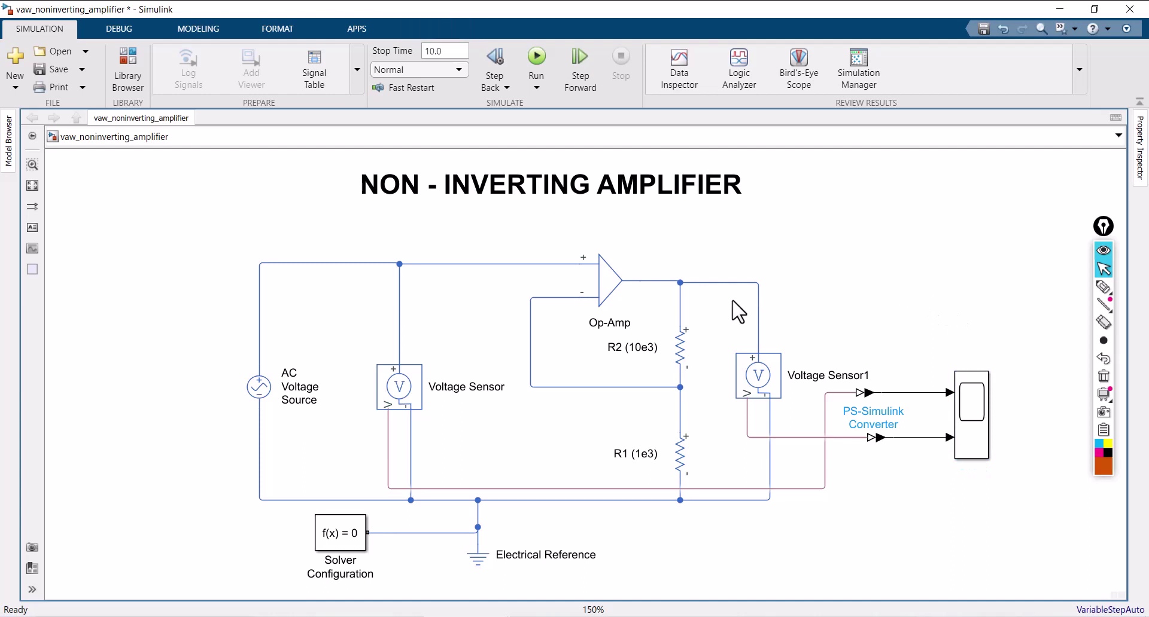
Step: Set the AC Voltage Source frequency to 1000 Hz
click(261, 390)
click(261, 387)
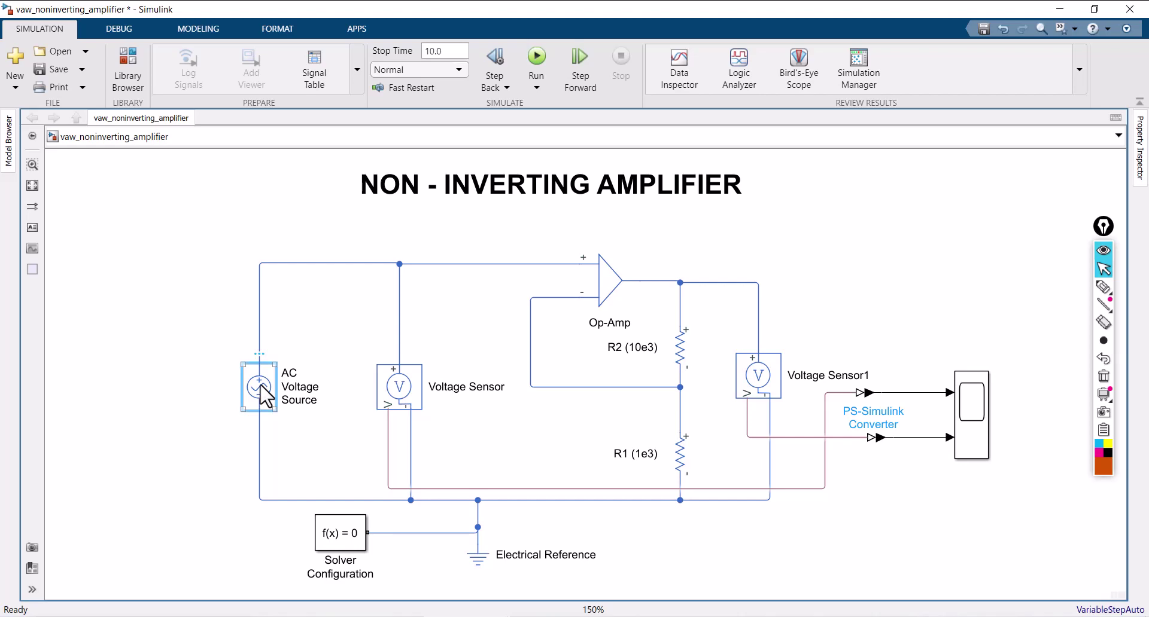
double_click(261, 388)
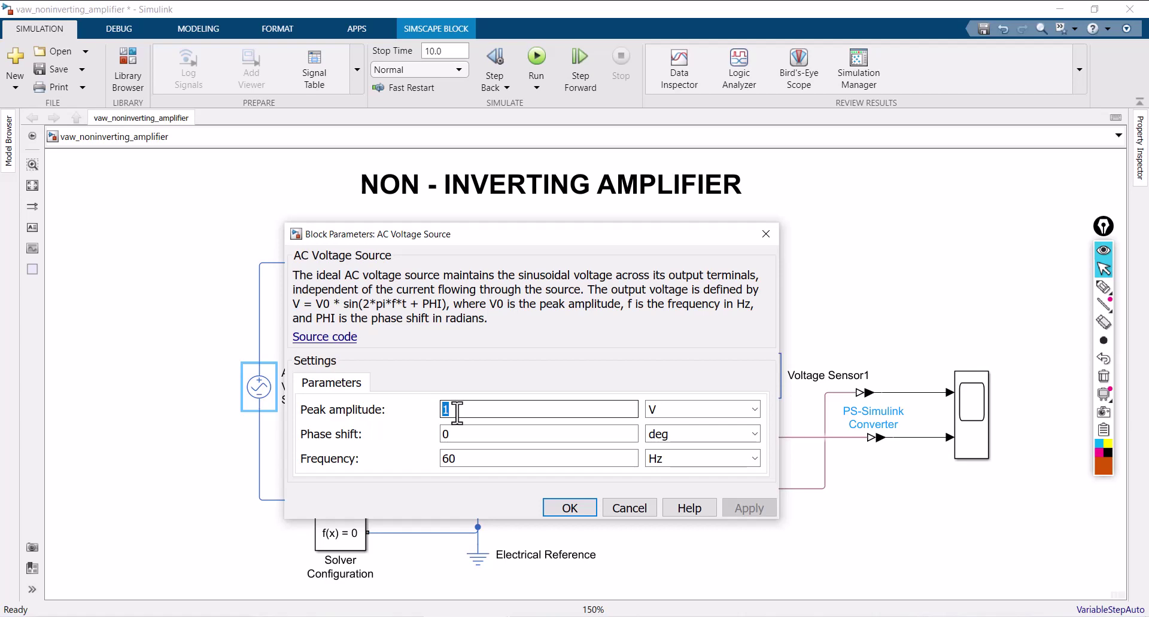
double_click(461, 459)
text(1000)
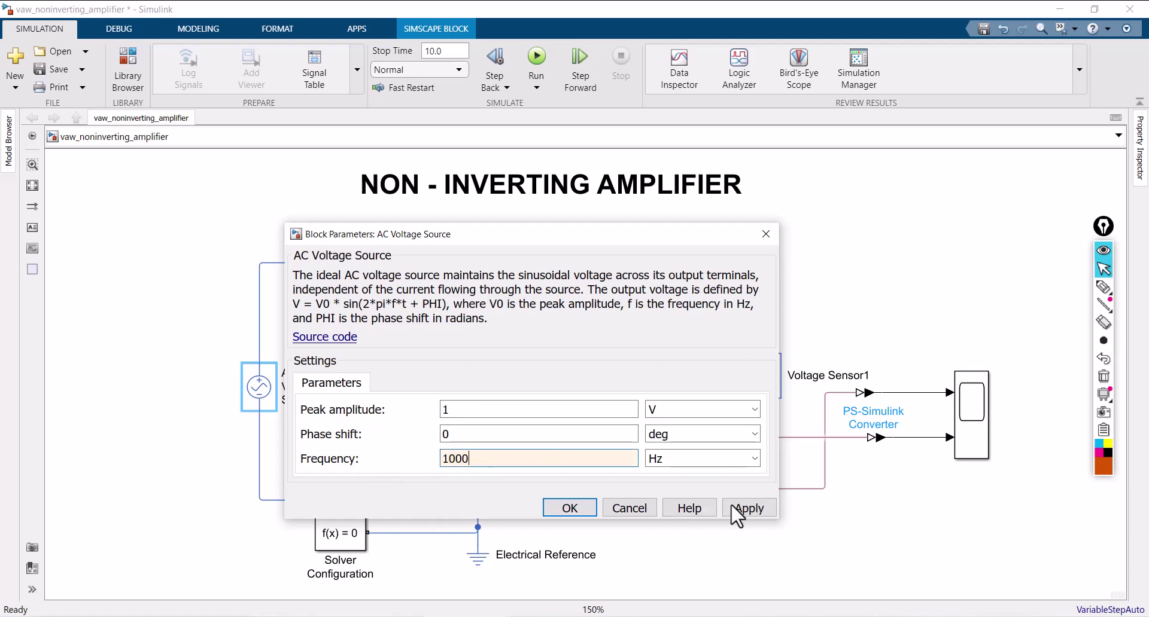
click(751, 509)
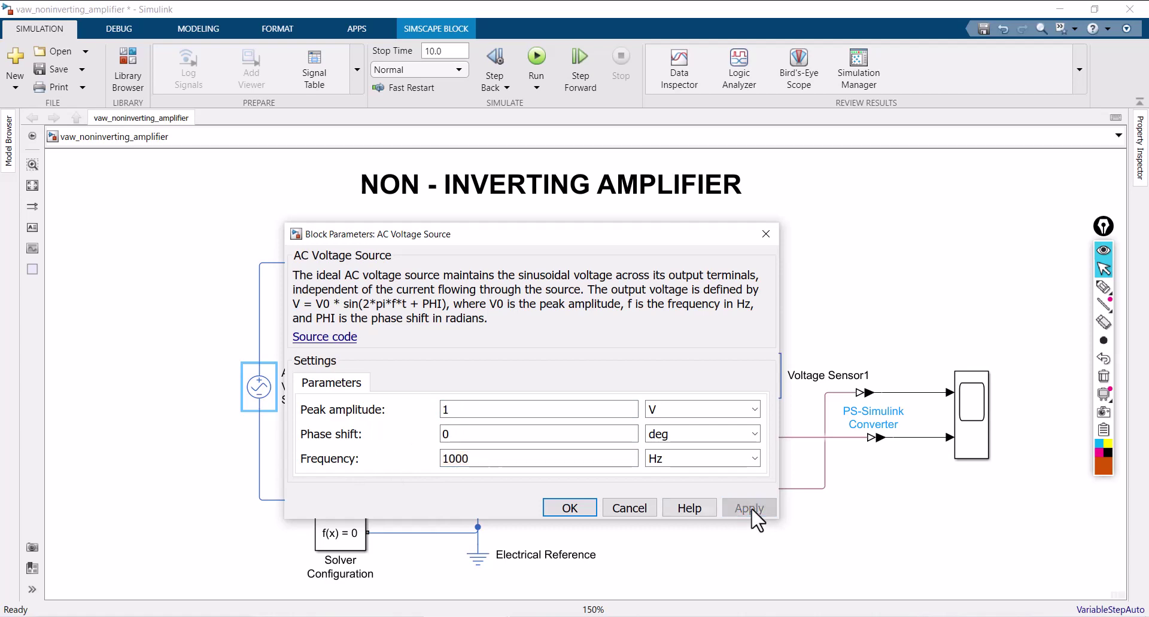
click(583, 510)
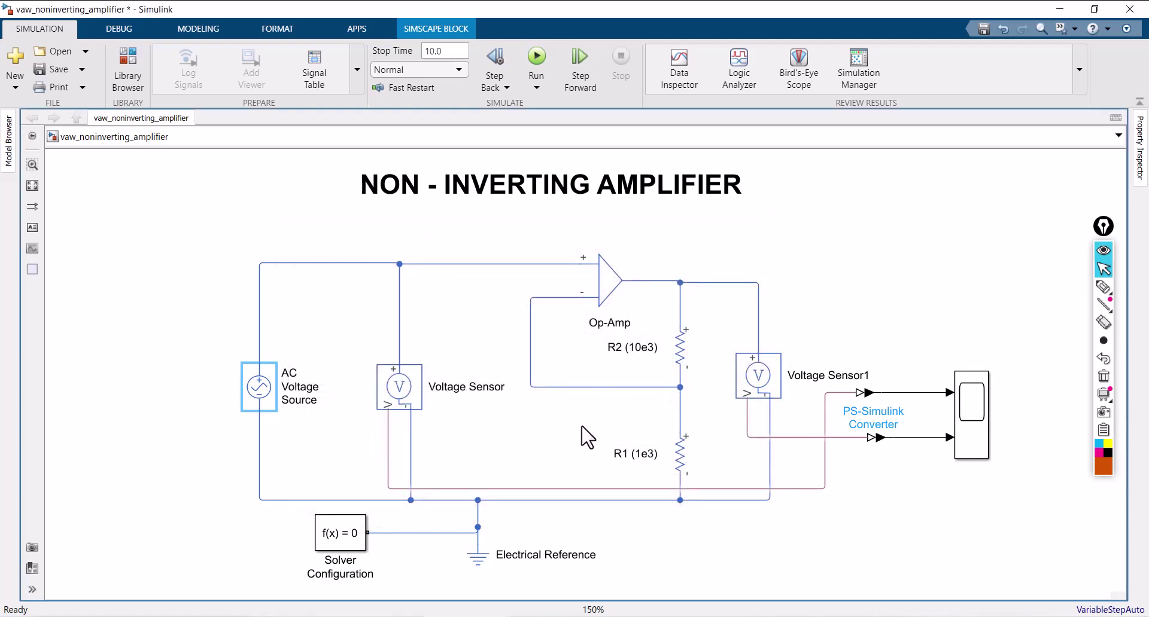
Step: Review the Op-Amp block's parameters and close them unchanged
click(608, 287)
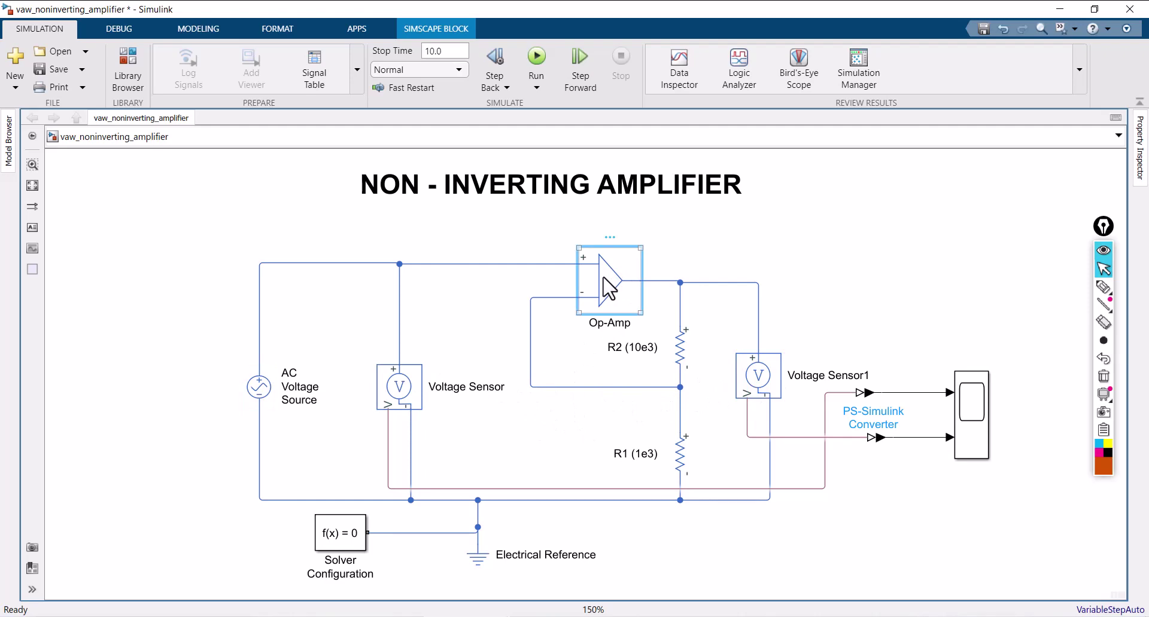
double_click(607, 287)
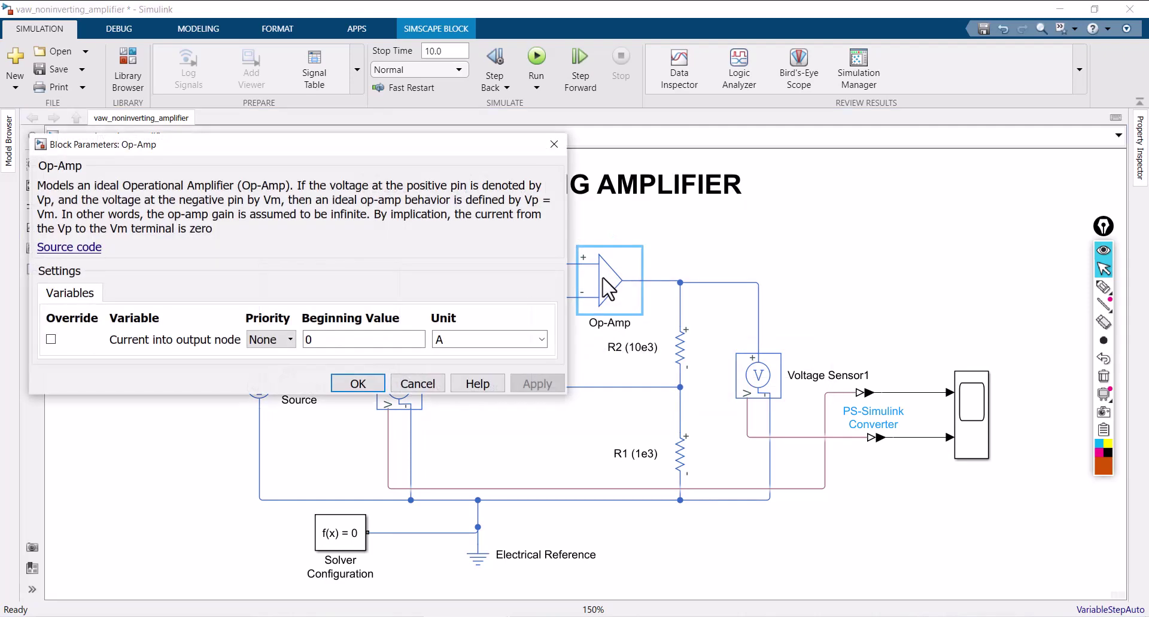
click(358, 383)
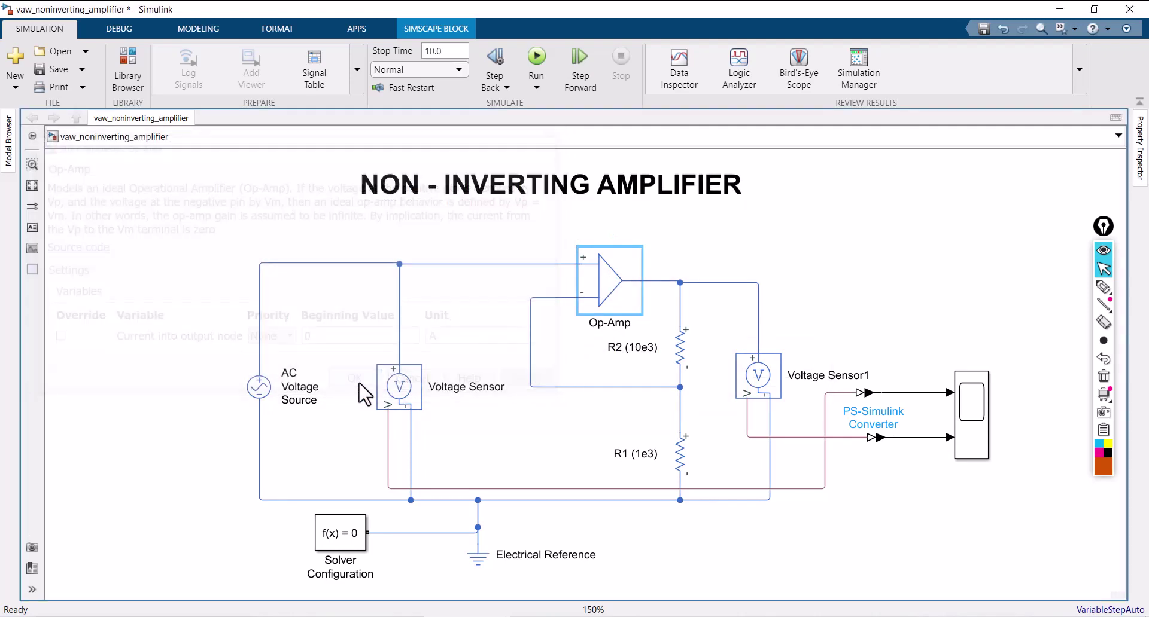
Step: Set the resistance of resistor R1 to 1000 Ohm
click(684, 462)
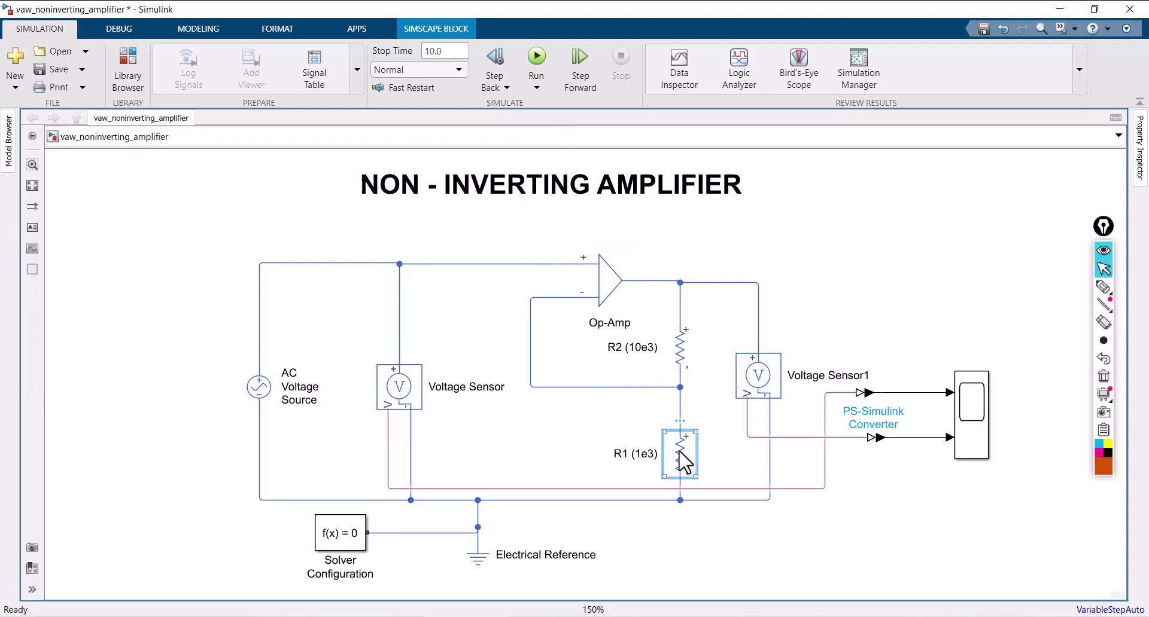
double_click(683, 463)
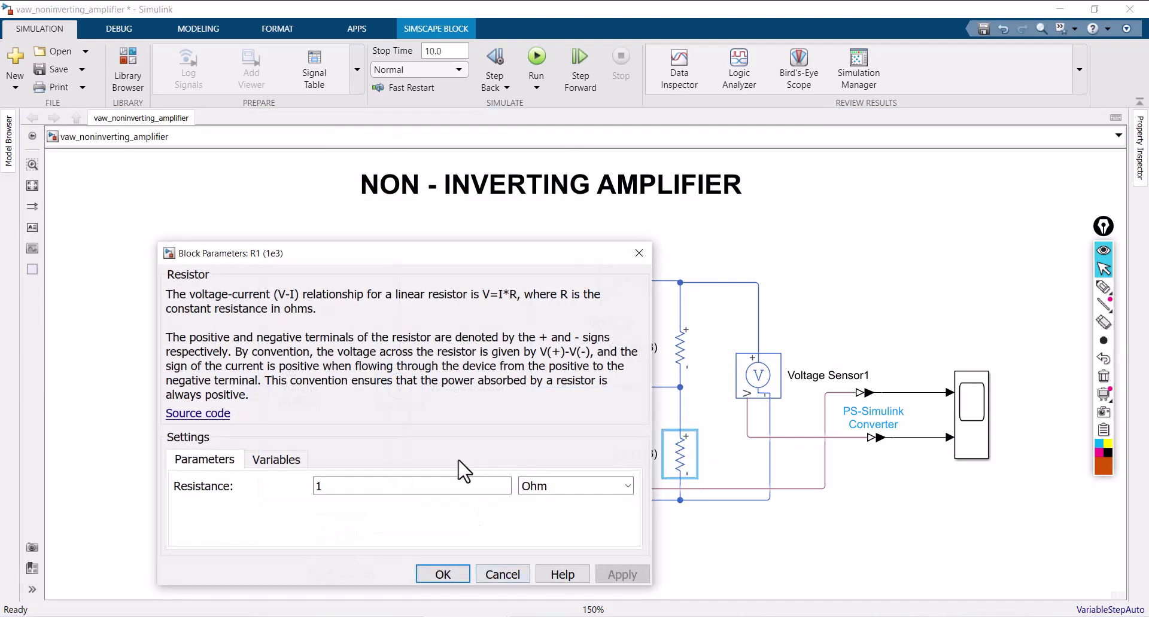
double_click(349, 486)
text(1000)
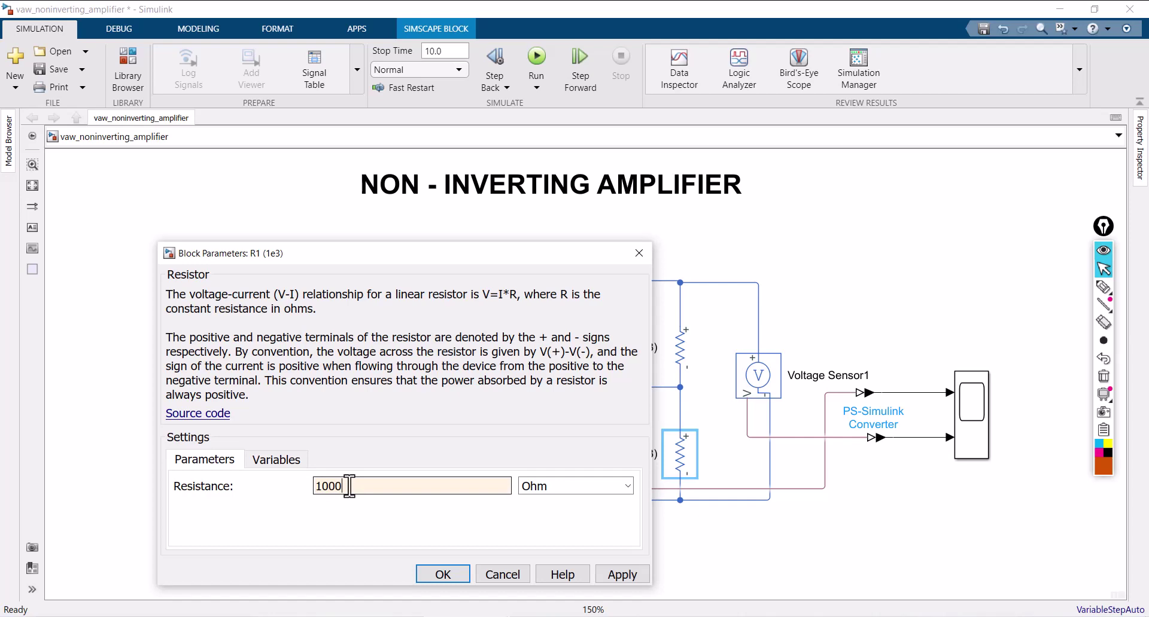
click(624, 576)
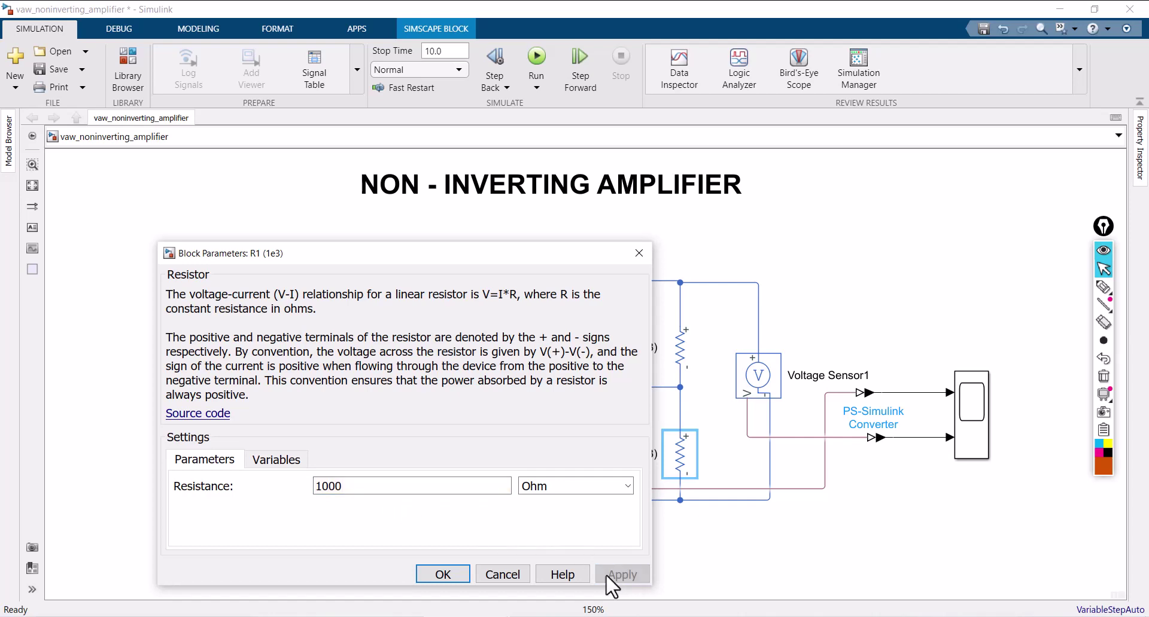
click(453, 578)
Step: Set the resistance of resistor R2 to 10000 Ohm
click(681, 348)
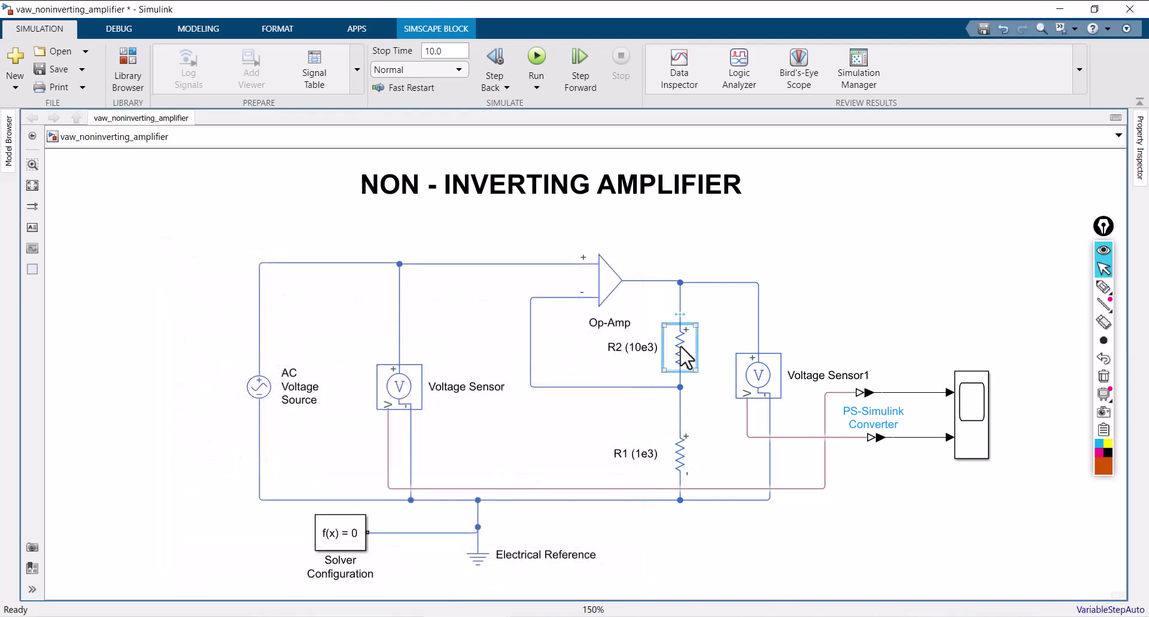
double_click(681, 349)
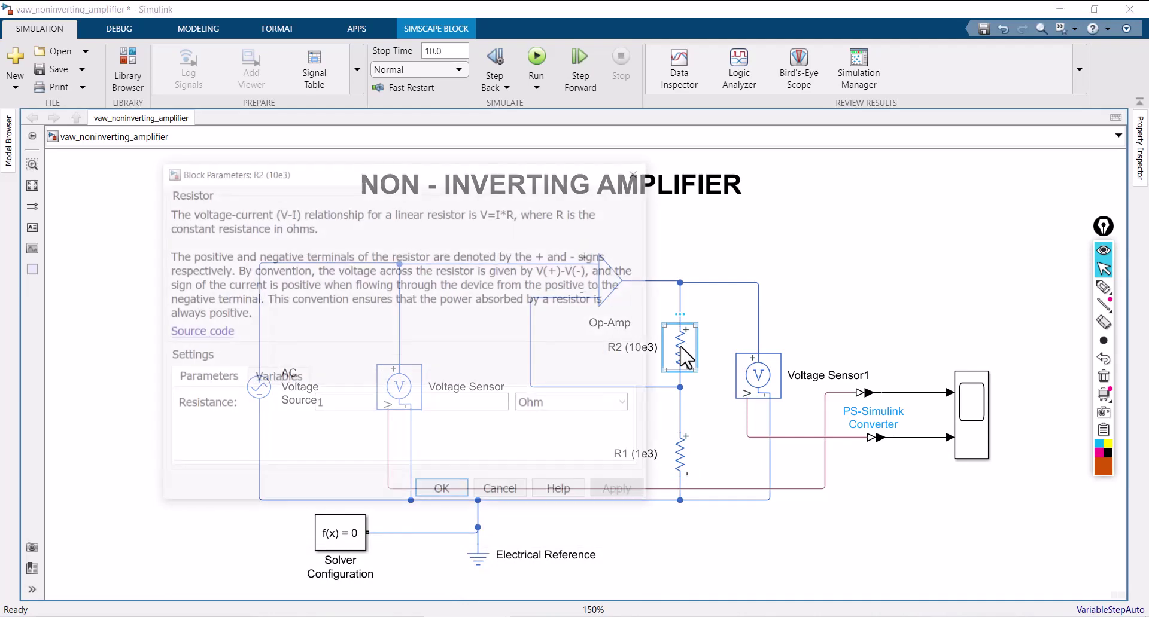
double_click(436, 404)
text(10000)
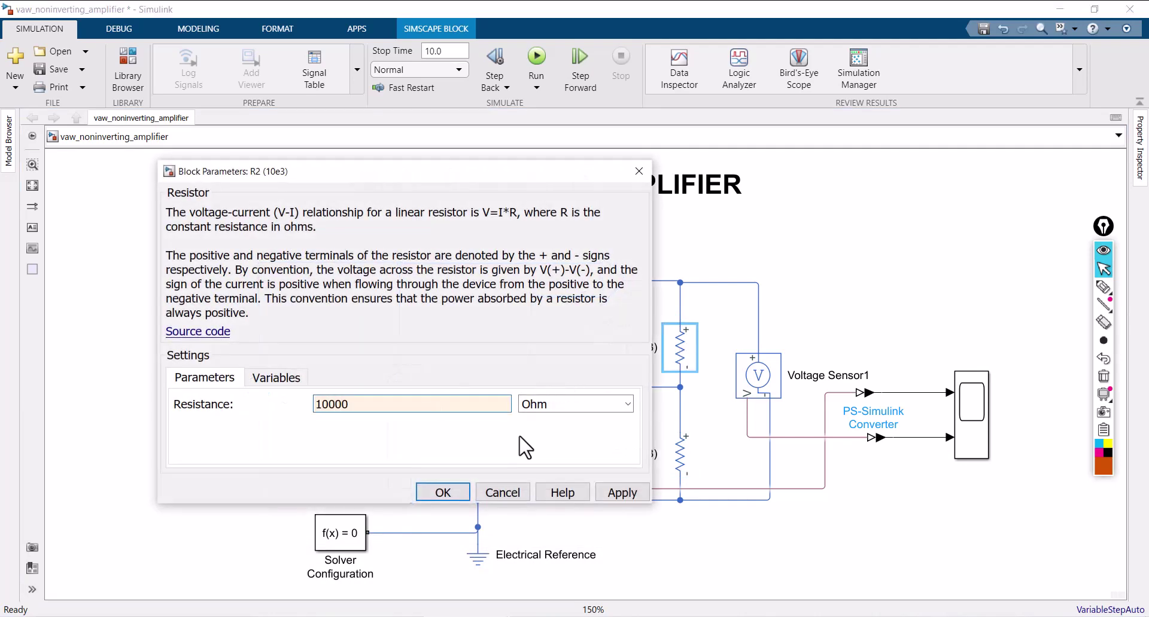
click(622, 494)
click(443, 492)
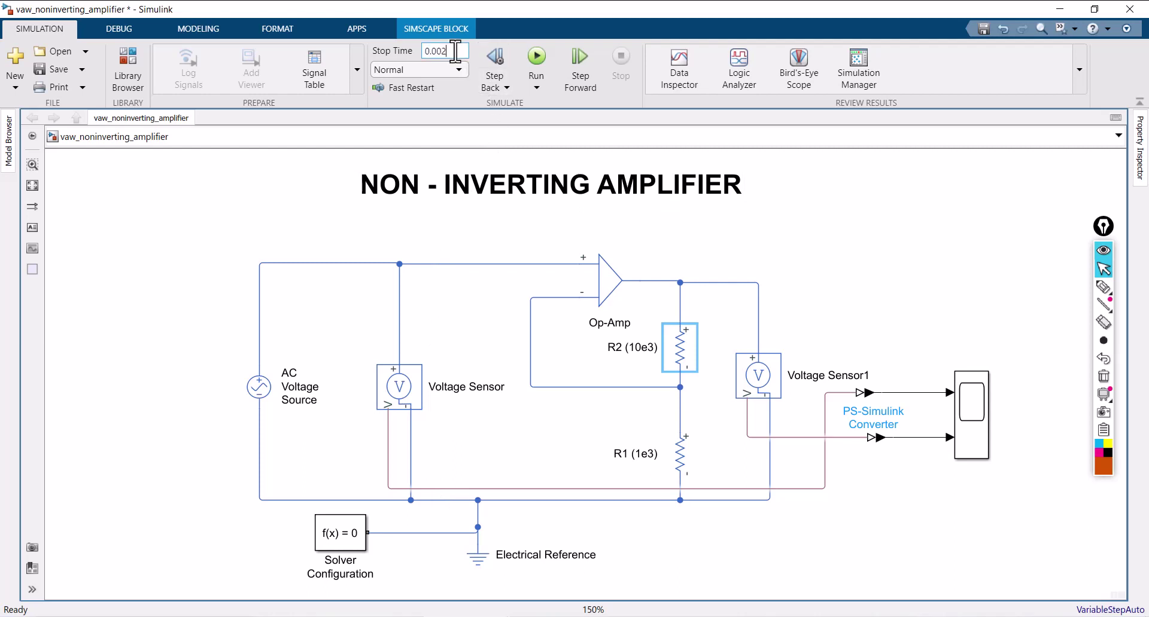
Step: Set the simulation stop time to 0.002 and run the model
click(307, 221)
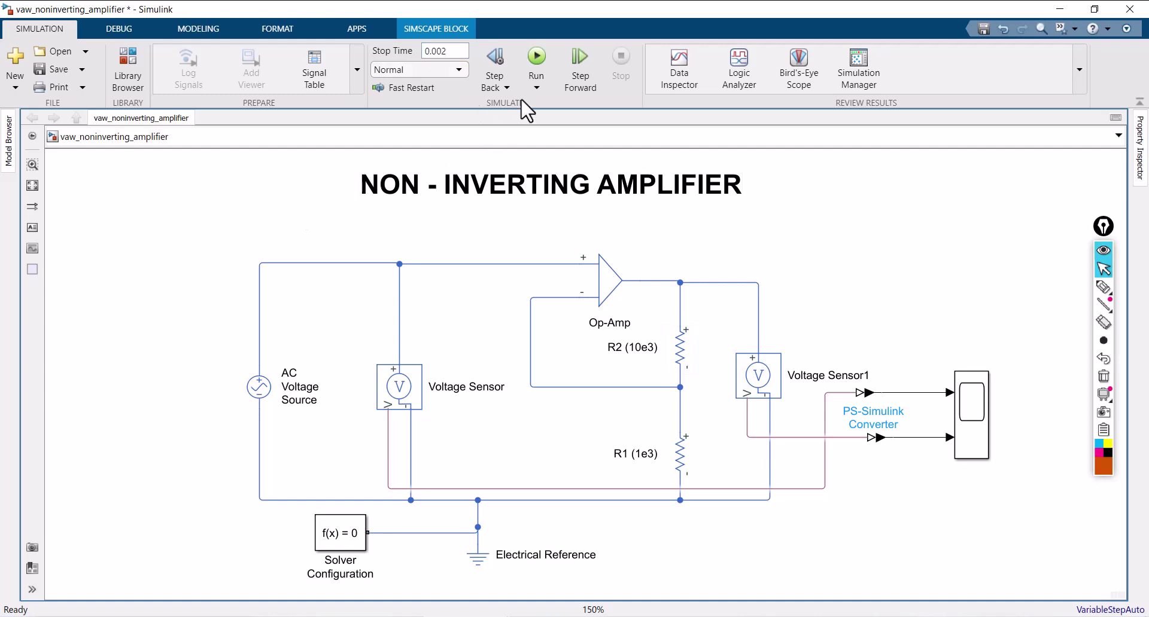
click(536, 58)
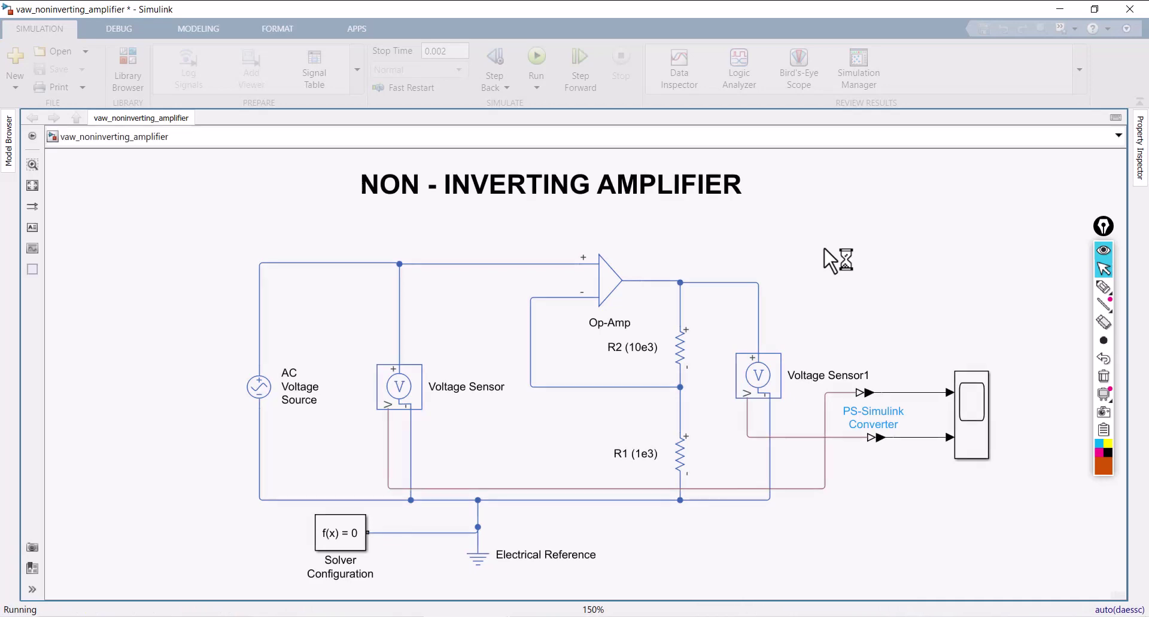
Step: Open the Scope at full window size and mark the black input curve with a handwritten "I/P 1V" note
double_click(969, 410)
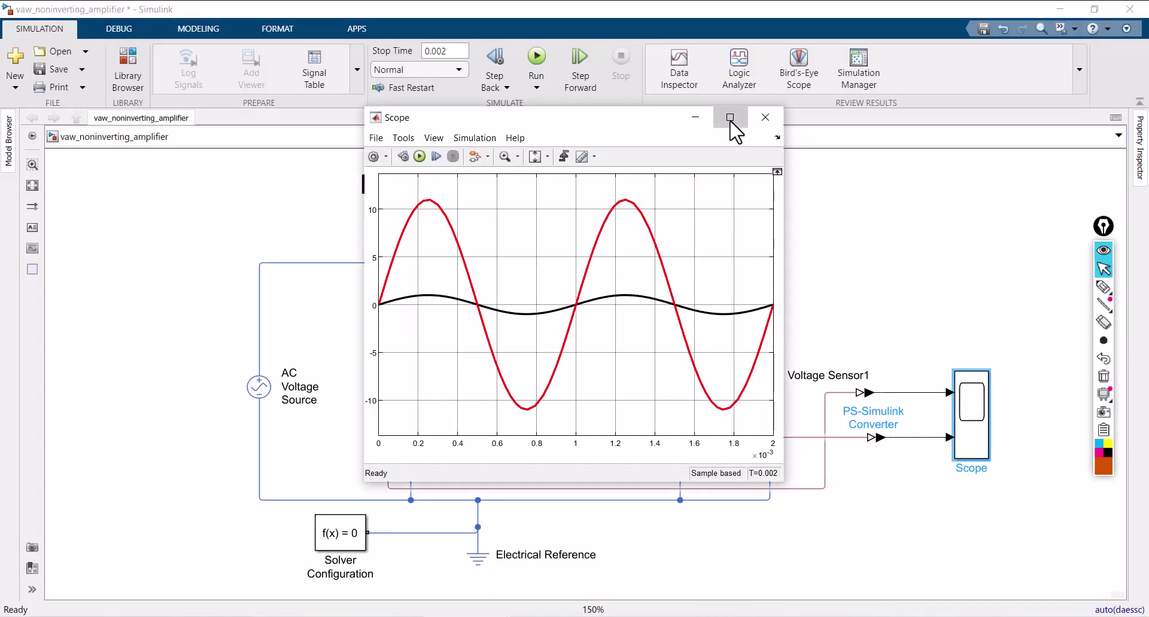
click(725, 122)
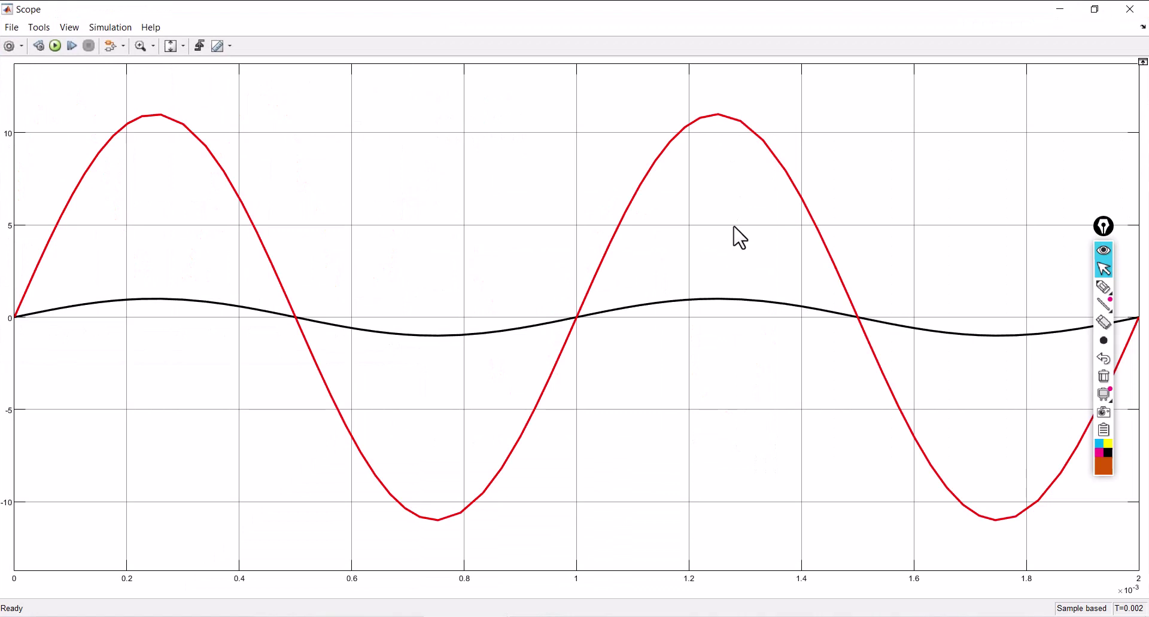
click(1103, 287)
mouse_move(157, 240)
mouse_down()
mouse_move(137, 293)
mouse_move(151, 273)
mouse_move(187, 290)
mouse_move(226, 274)
mouse_move(222, 267)
mouse_up()
drag(161, 317, 177, 358)
mouse_move(181, 316)
mouse_down()
mouse_move(198, 350)
mouse_move(207, 313)
mouse_up()
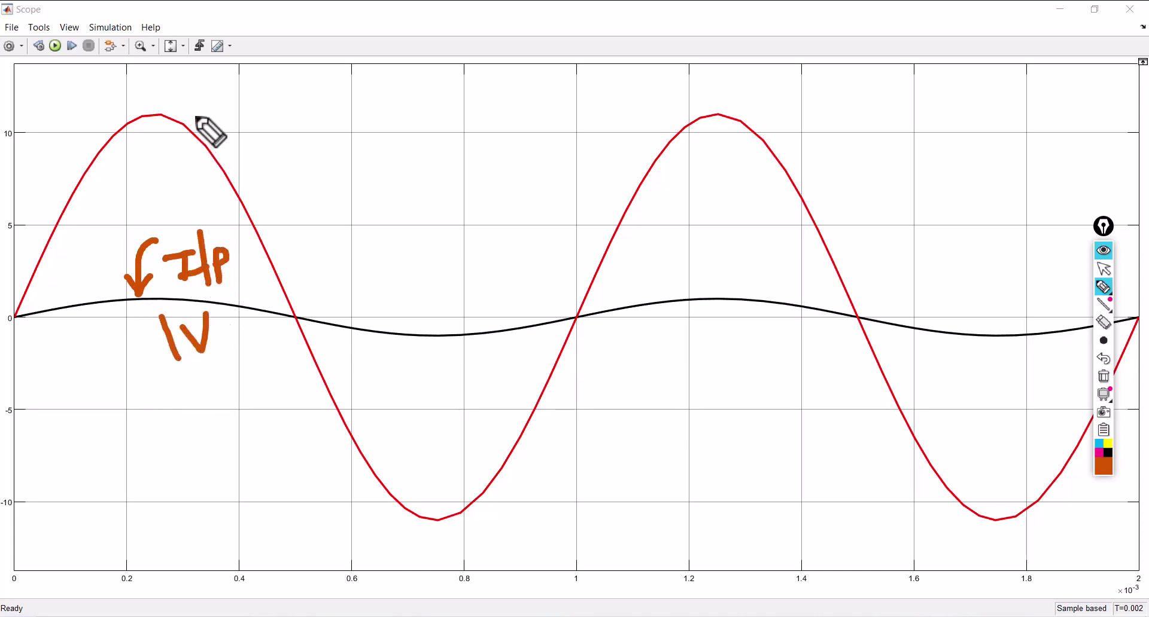
Step: Mark the first peak of the red output curve with an arrow and a handwritten "O/P (11V)" note
drag(209, 95, 179, 127)
drag(180, 99, 179, 127)
mouse_move(179, 123)
mouse_down()
mouse_move(212, 121)
mouse_move(235, 94)
mouse_up()
mouse_move(244, 63)
mouse_down()
mouse_move(251, 124)
mouse_move(268, 96)
mouse_up()
mouse_move(305, 62)
mouse_down()
mouse_move(323, 121)
mouse_move(339, 109)
mouse_up()
mouse_move(349, 73)
mouse_down()
mouse_move(354, 91)
mouse_move(375, 73)
mouse_move(406, 106)
mouse_up()
Step: Write "Gain 11" by hand beside the first output peak and draw a box around it
mouse_move(372, 168)
mouse_down()
mouse_move(375, 227)
mouse_move(390, 235)
mouse_up()
mouse_move(407, 192)
mouse_down()
mouse_move(413, 213)
mouse_move(458, 198)
mouse_up()
click(421, 159)
mouse_move(482, 138)
mouse_down()
mouse_move(493, 182)
mouse_move(510, 170)
mouse_up()
mouse_move(349, 252)
mouse_down()
mouse_move(404, 242)
mouse_move(466, 127)
mouse_move(347, 222)
mouse_up()
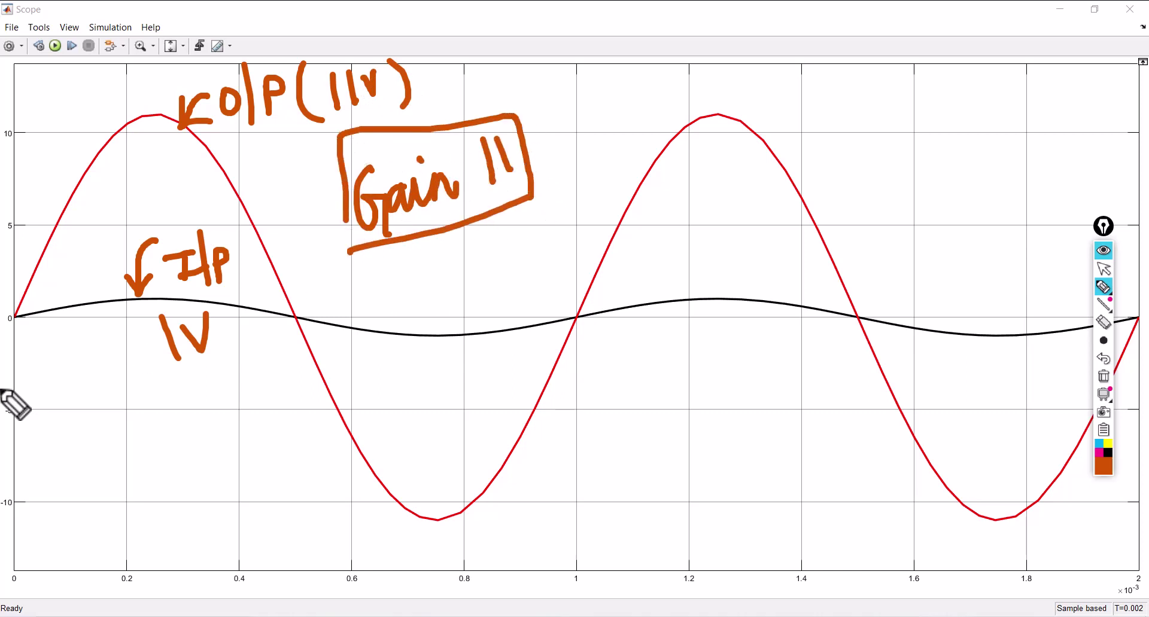
Step: Clear all pen annotations from the Scope plot and return to the normal pointer
click(1103, 377)
mouse_move(1105, 290)
click(1103, 269)
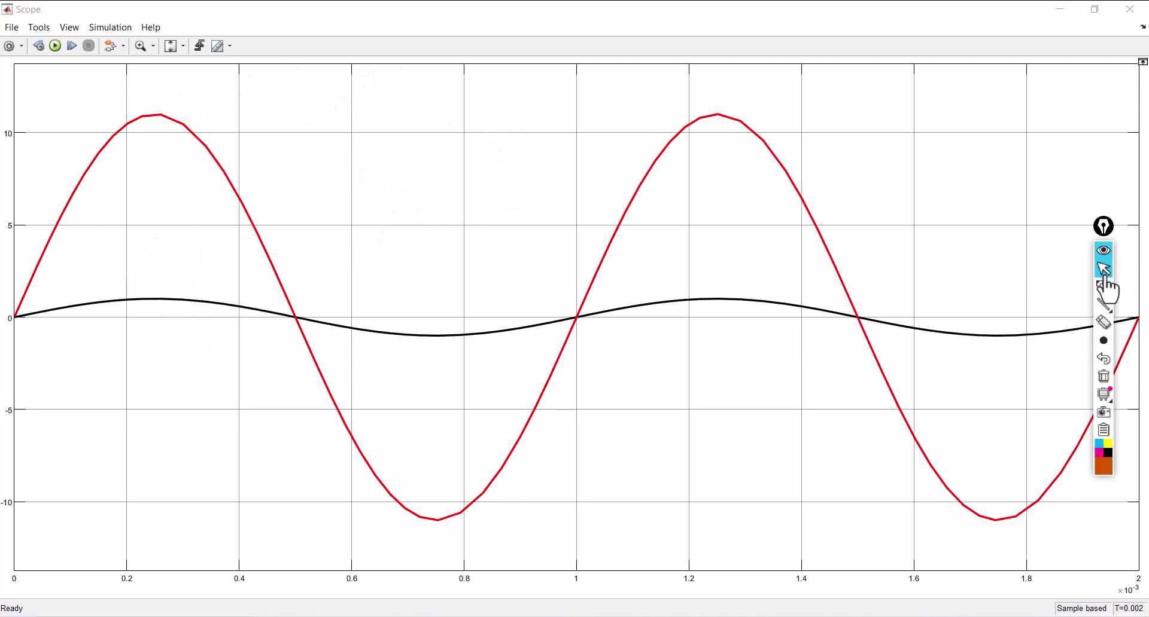
Step: Close and reopen the Scope to examine the smoothness of the output curve's peaks, and close it again
click(1130, 9)
double_click(972, 398)
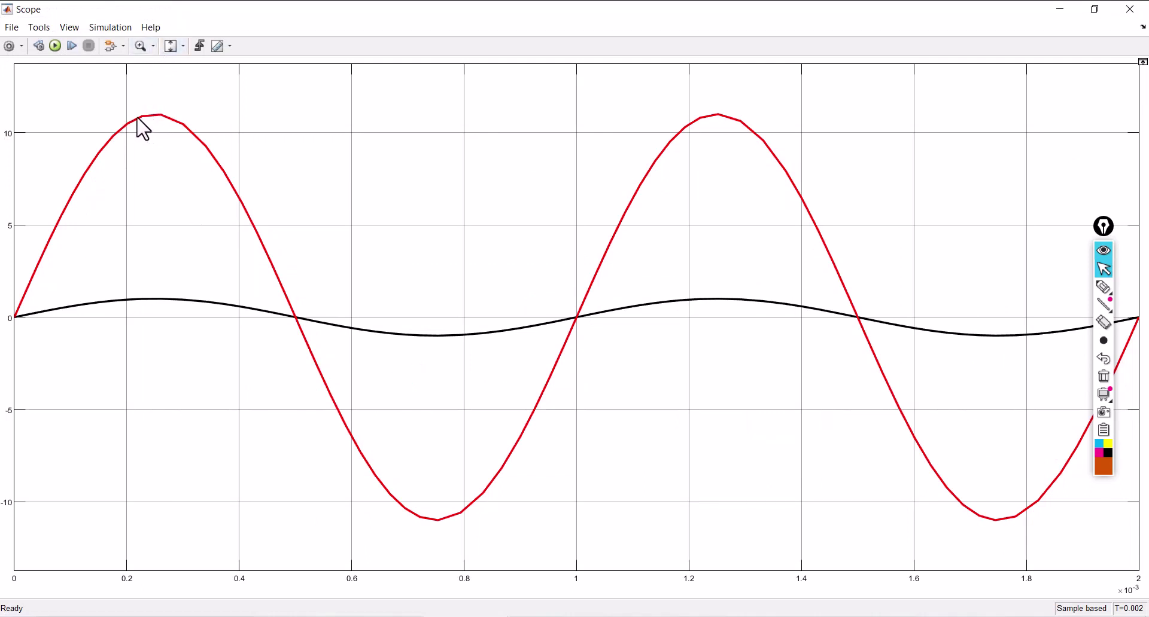
click(1105, 381)
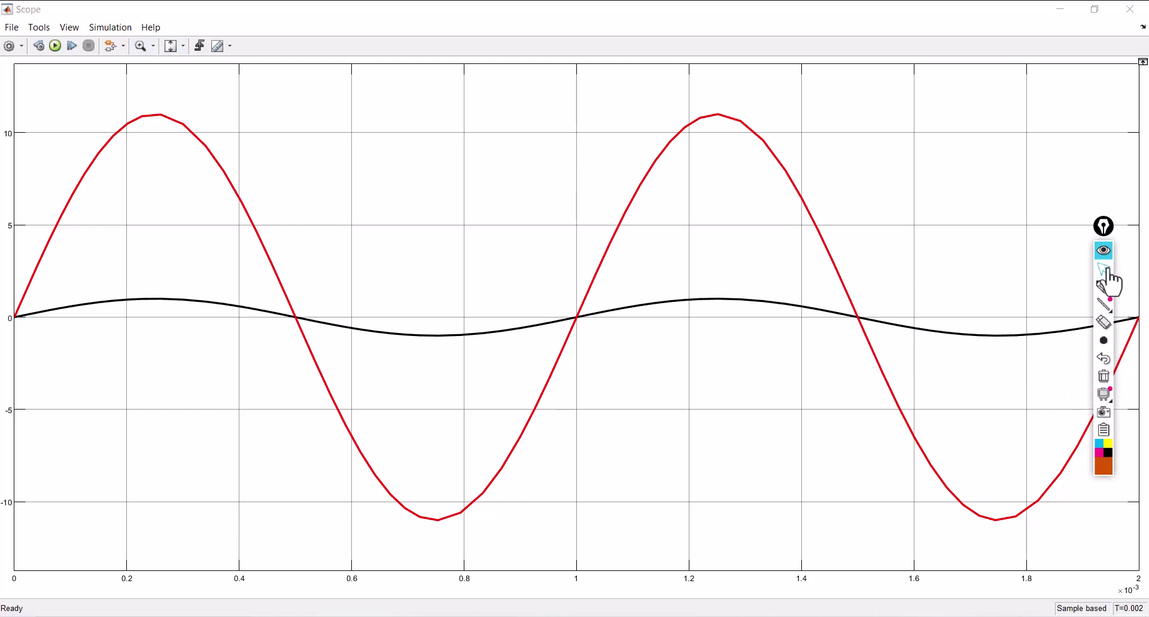
click(1129, 9)
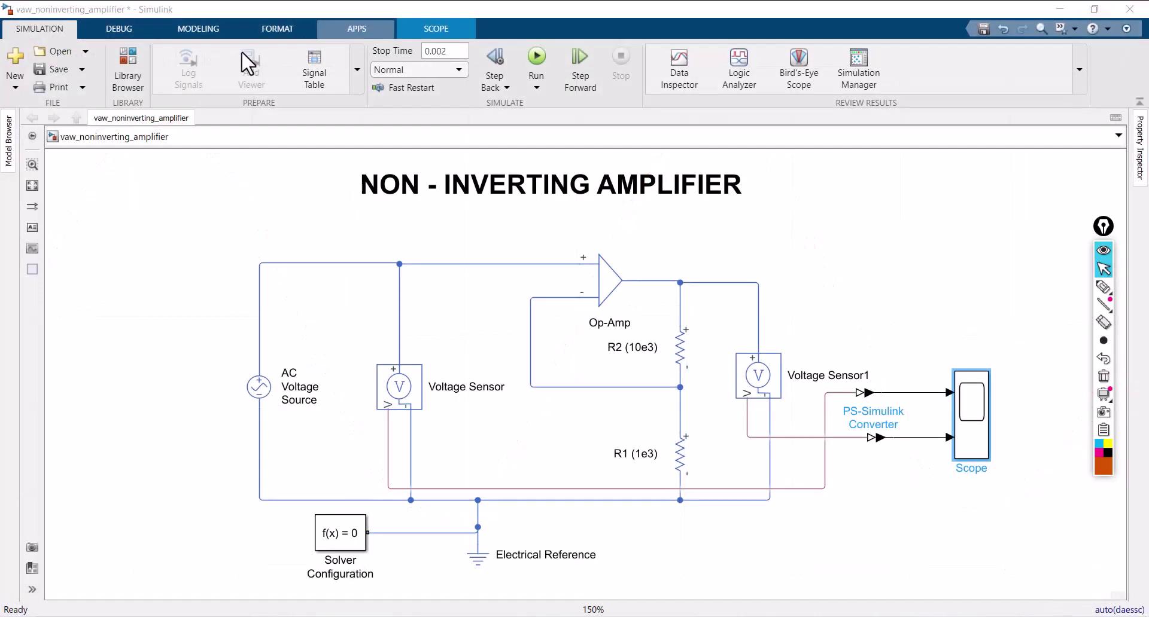
Step: Set the solver's max step size to 2e-5 in the model's configuration parameters
click(201, 27)
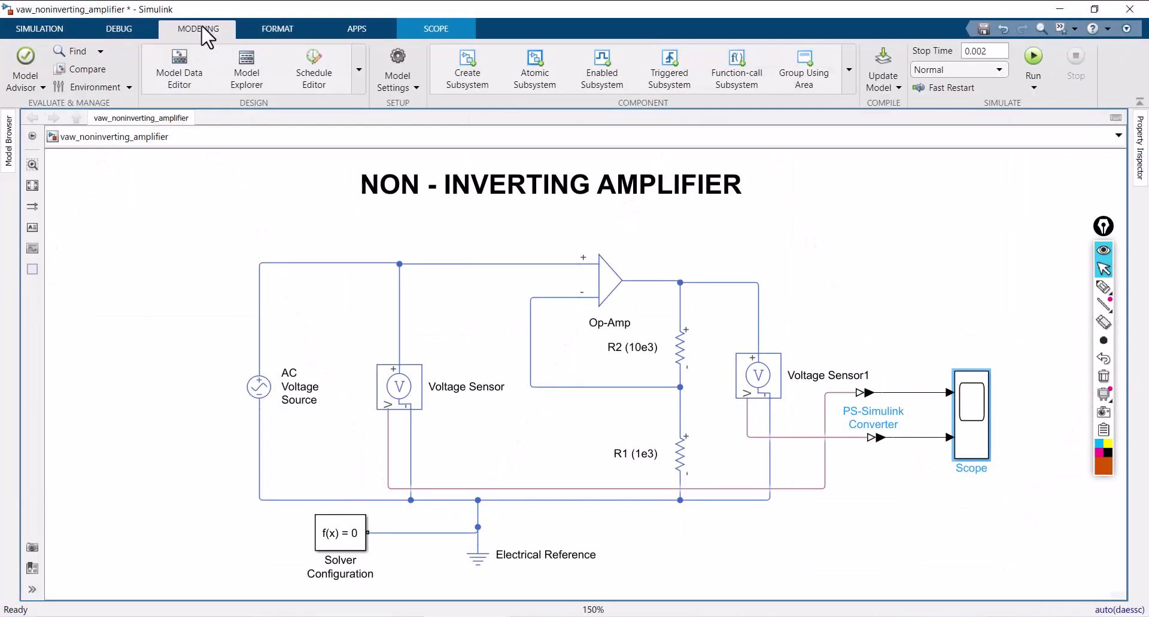
click(397, 66)
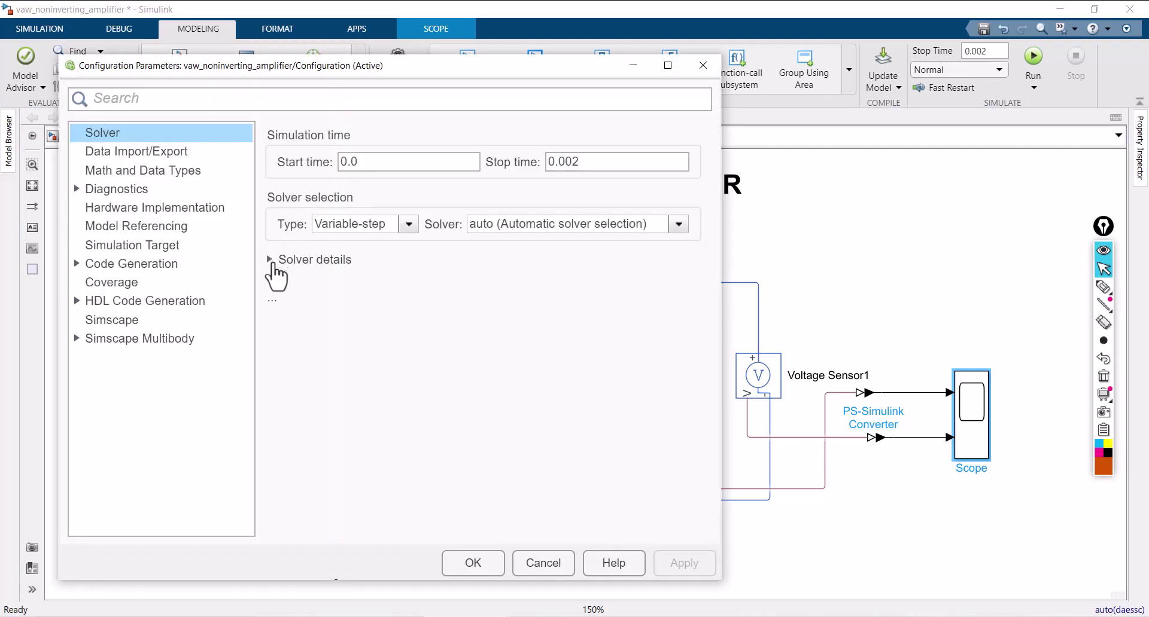
click(302, 263)
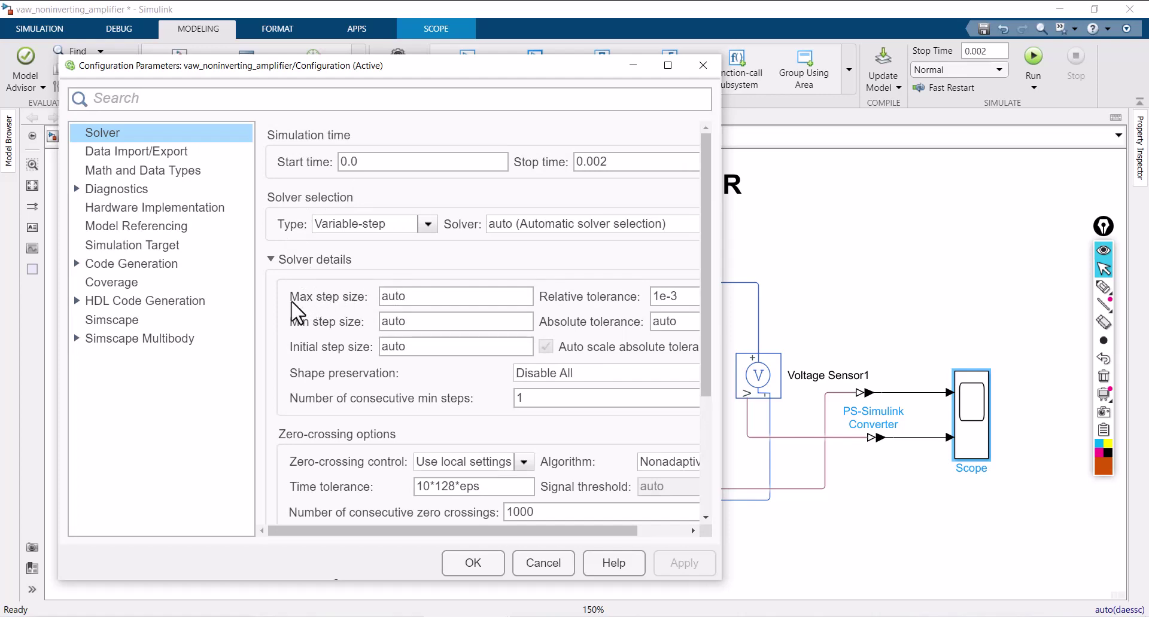
double_click(420, 298)
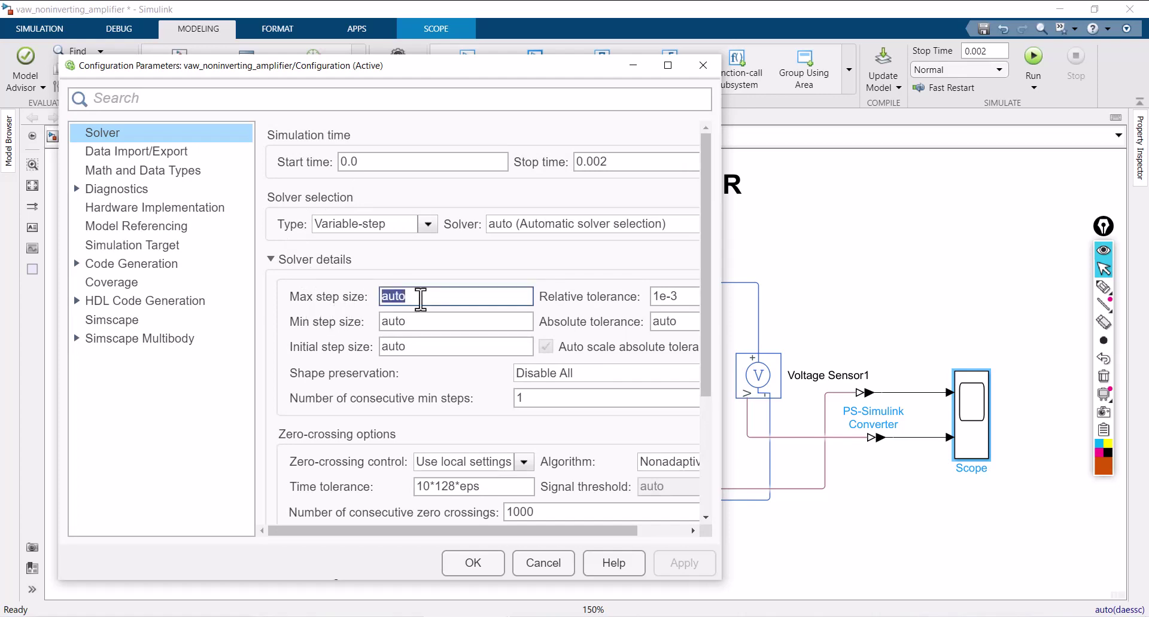
text(2e-5)
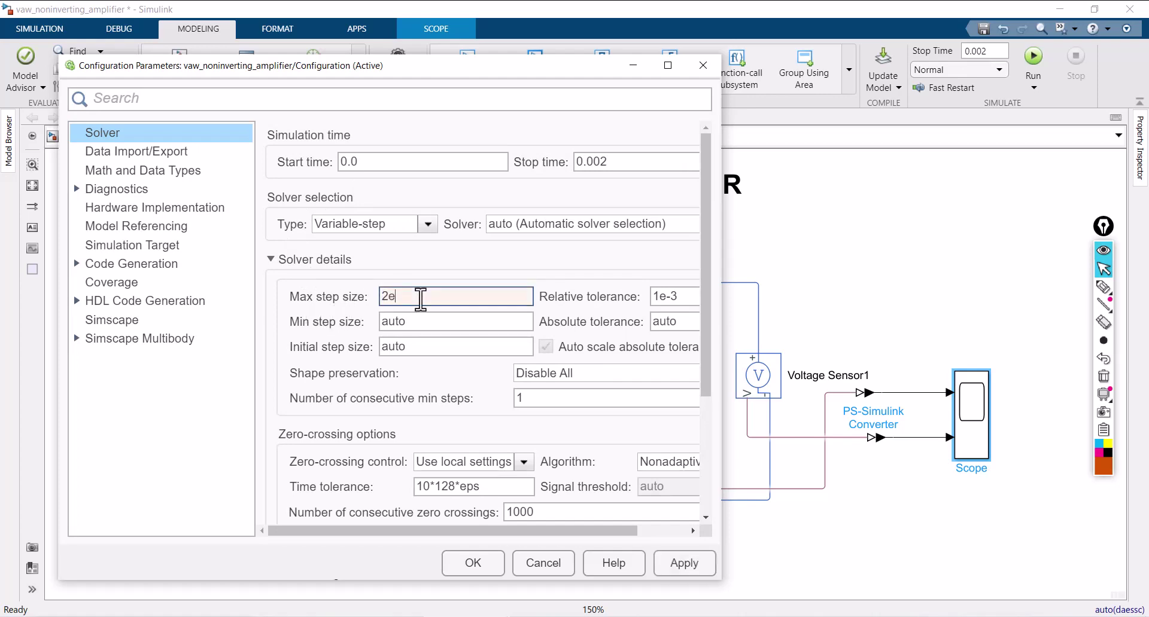
click(687, 564)
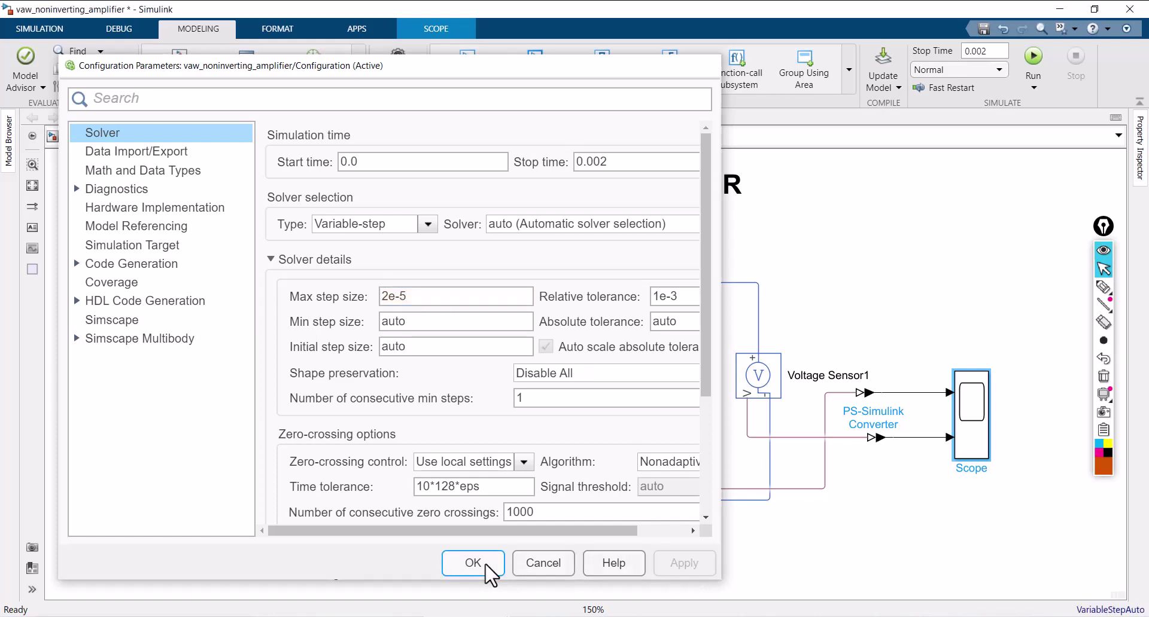
click(472, 563)
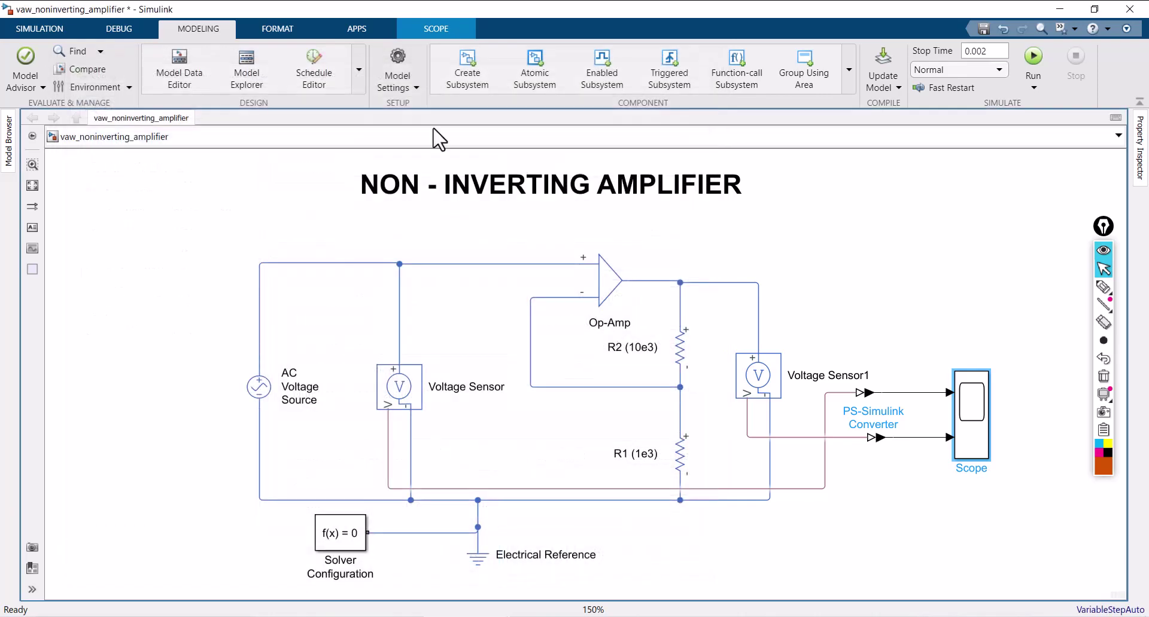
Step: Rerun the simulation, examine the input and output waveforms in the Scope, and close it
click(75, 29)
click(537, 57)
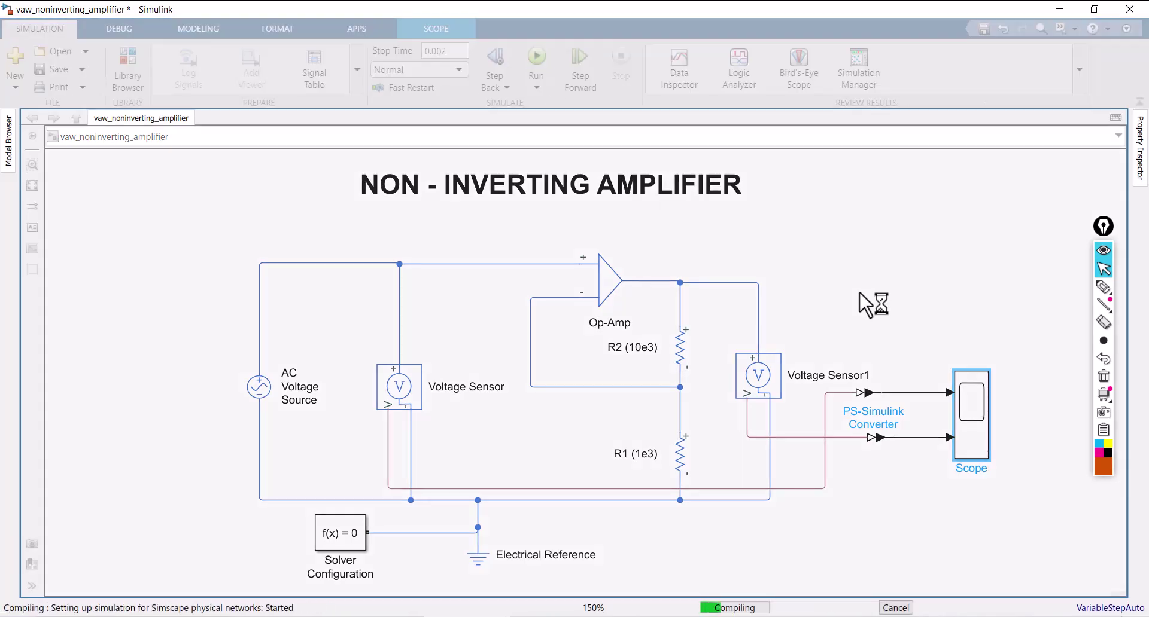
double_click(973, 412)
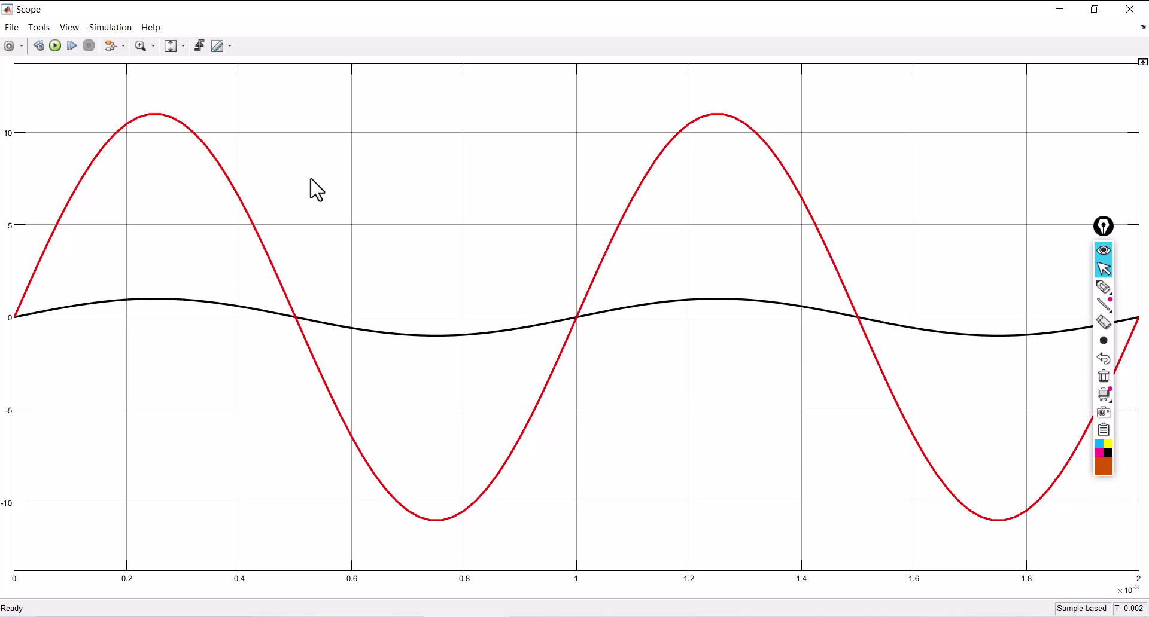
click(1130, 9)
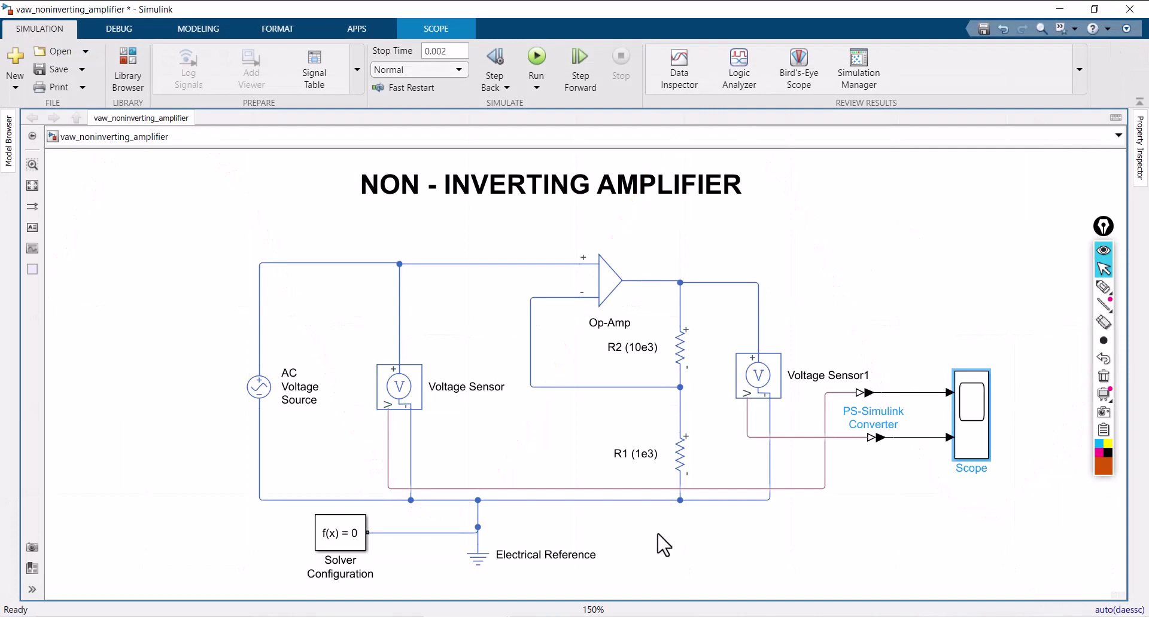
Step: Switch to the PowerPoint presentation and show its closing "Thank You" slide
key(alt+Tab)
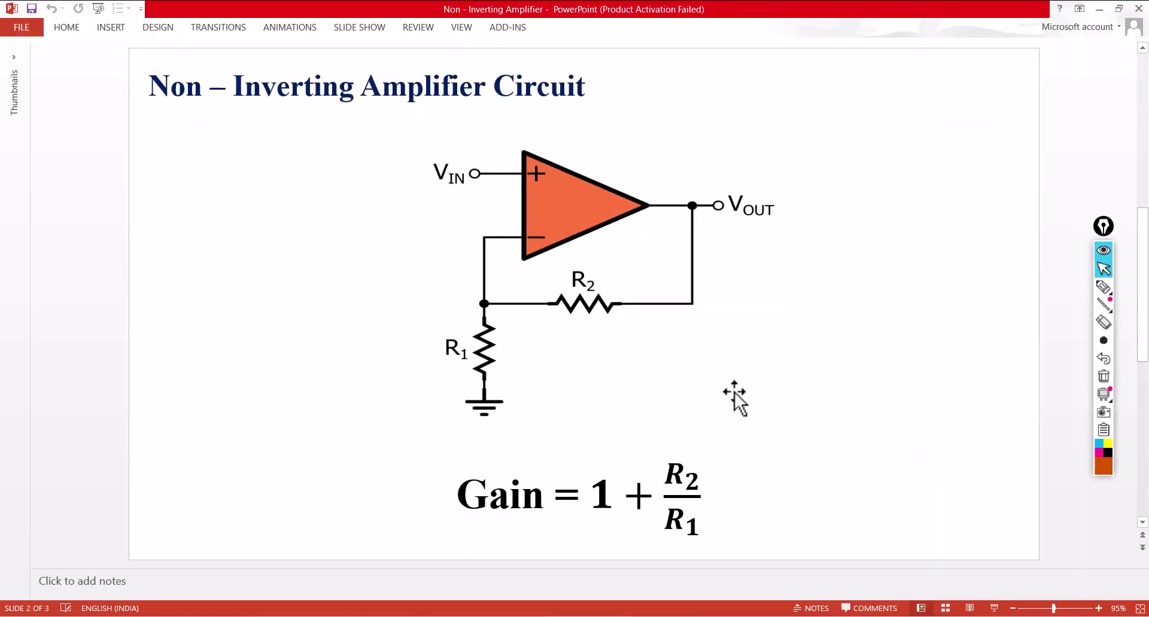
scroll(734, 395, down, 1)
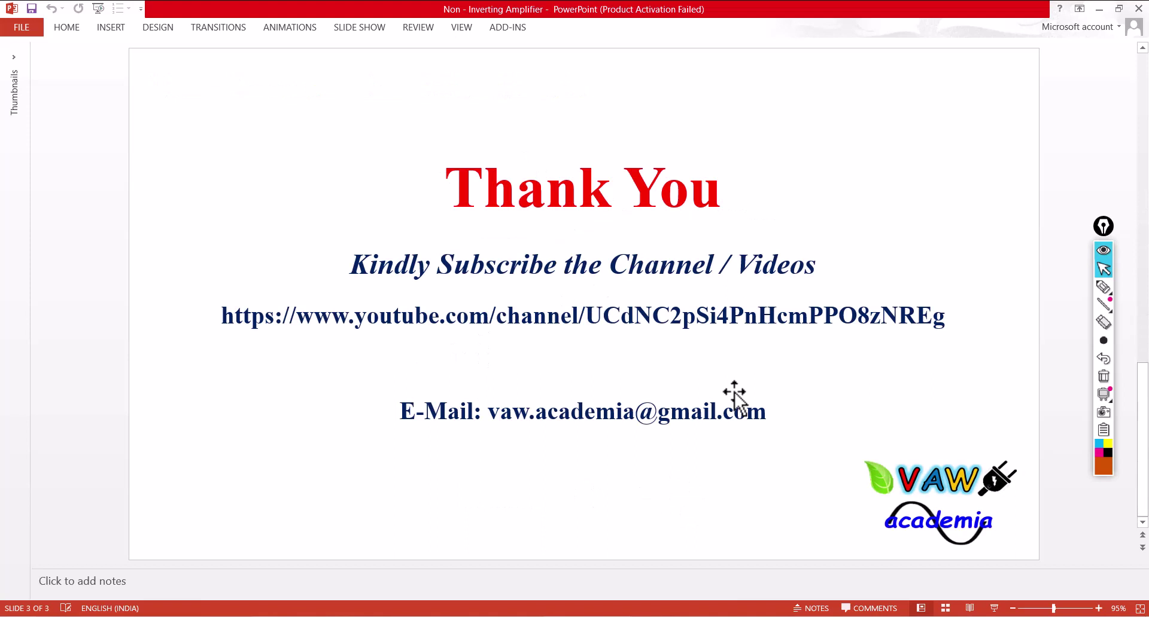